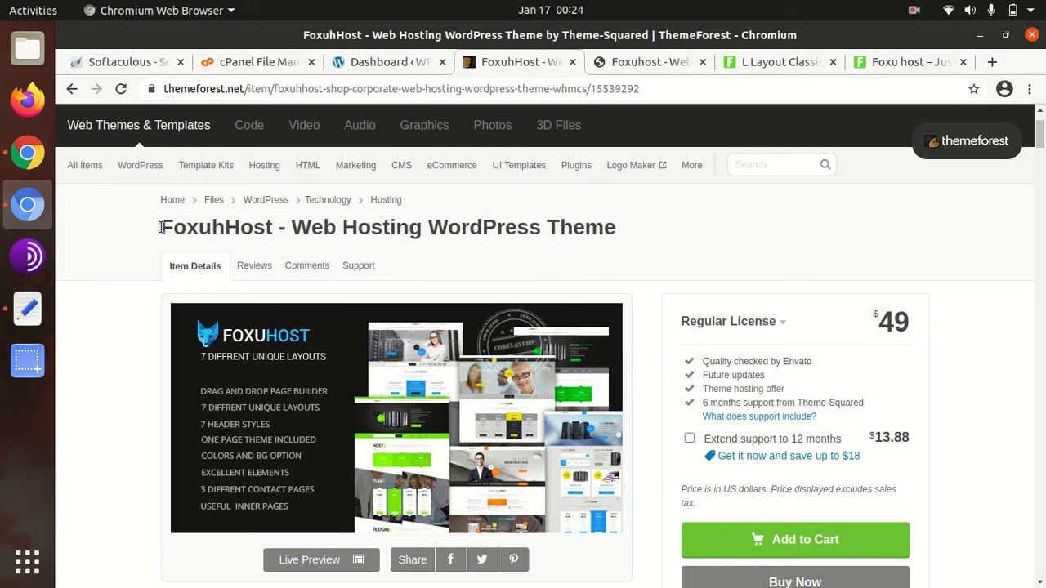
# Examine the FoxuhHost theme's ThemeForest page, covering its title, description, WHMCS details and the previews of the hosting layouts
pyautogui.moveTo(162, 228); pyautogui.dragTo(271, 229)
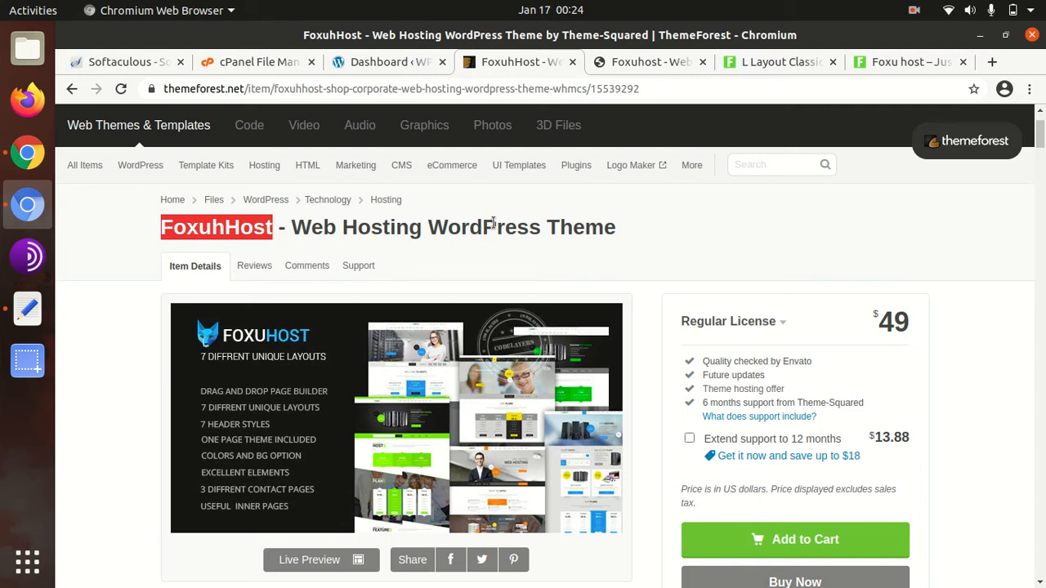
pyautogui.scroll(-3, 493, 223)
pyautogui.scroll(-5, 494, 226)
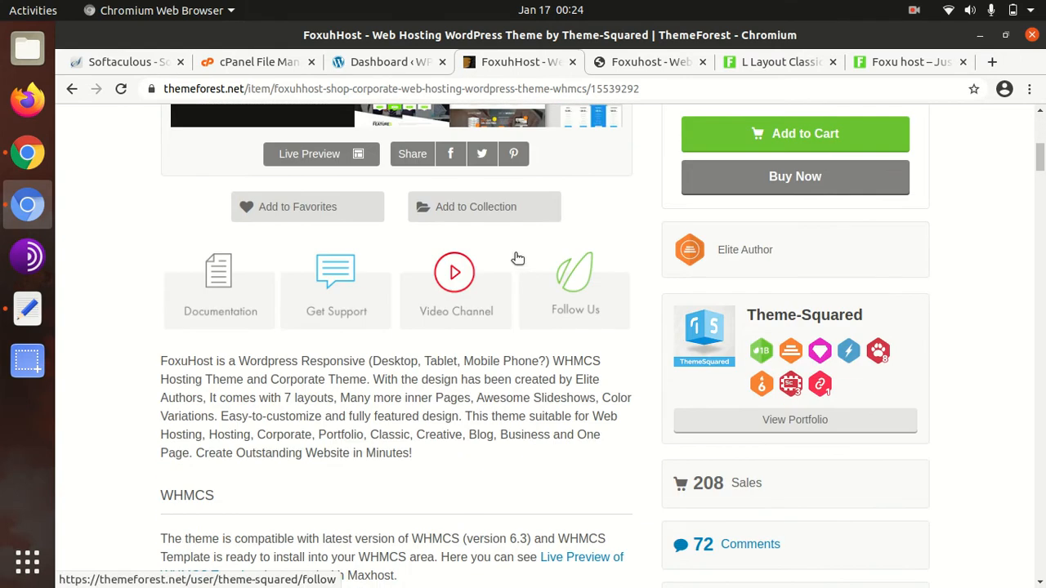
pyautogui.scroll(5, 552, 205)
pyautogui.scroll(-10, 547, 196)
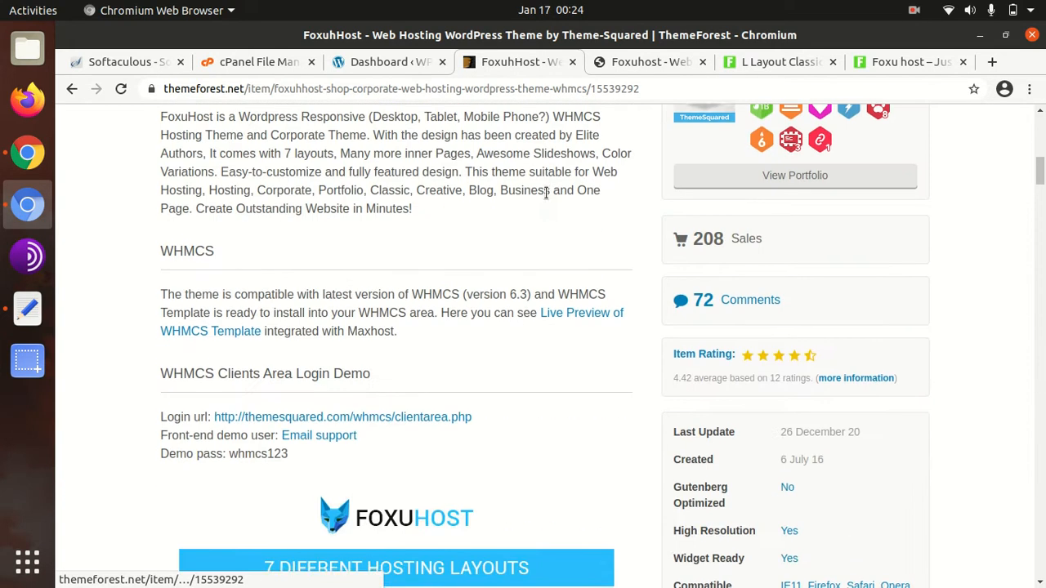
pyautogui.scroll(-6, 546, 196)
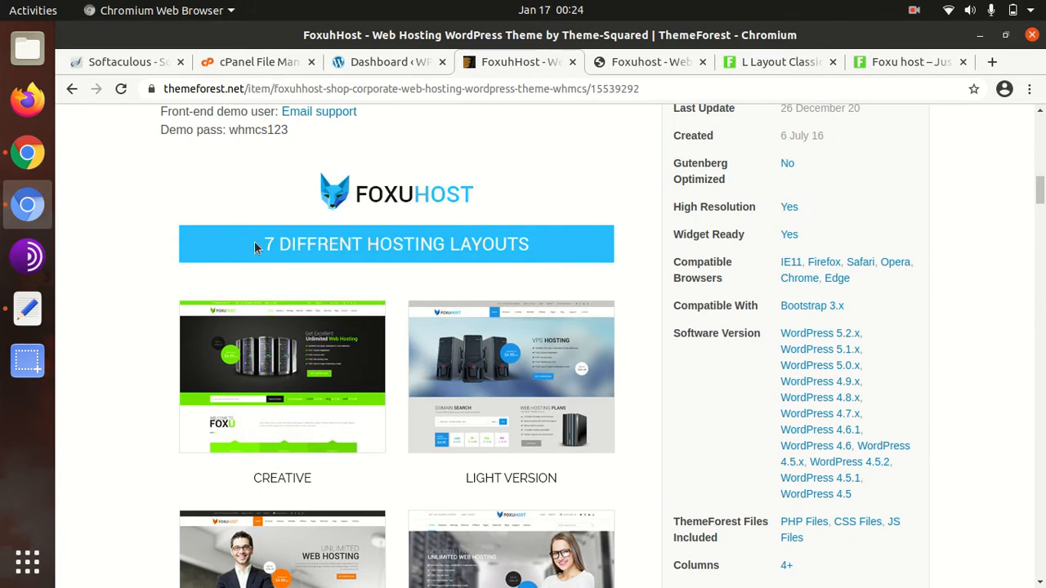
pyautogui.scroll(-2, 513, 246)
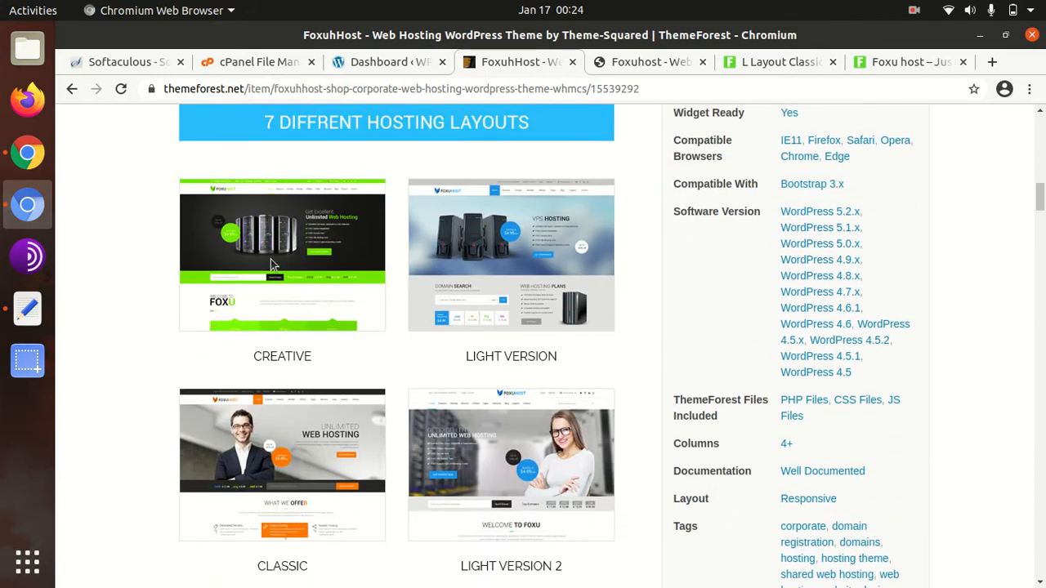
pyautogui.scroll(-5, 536, 261)
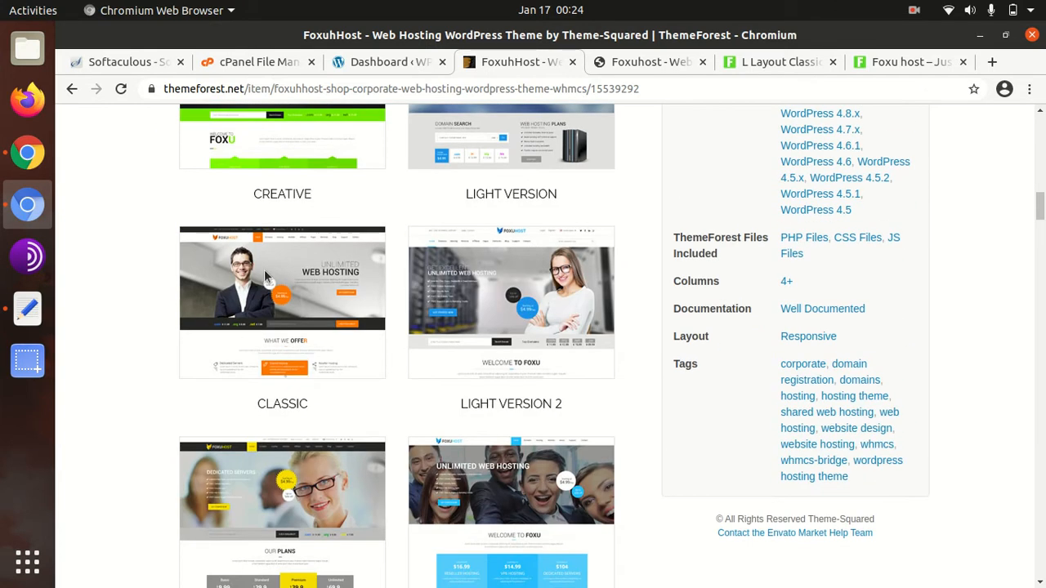
pyautogui.scroll(-2, 286, 295)
pyautogui.scroll(-3, 283, 296)
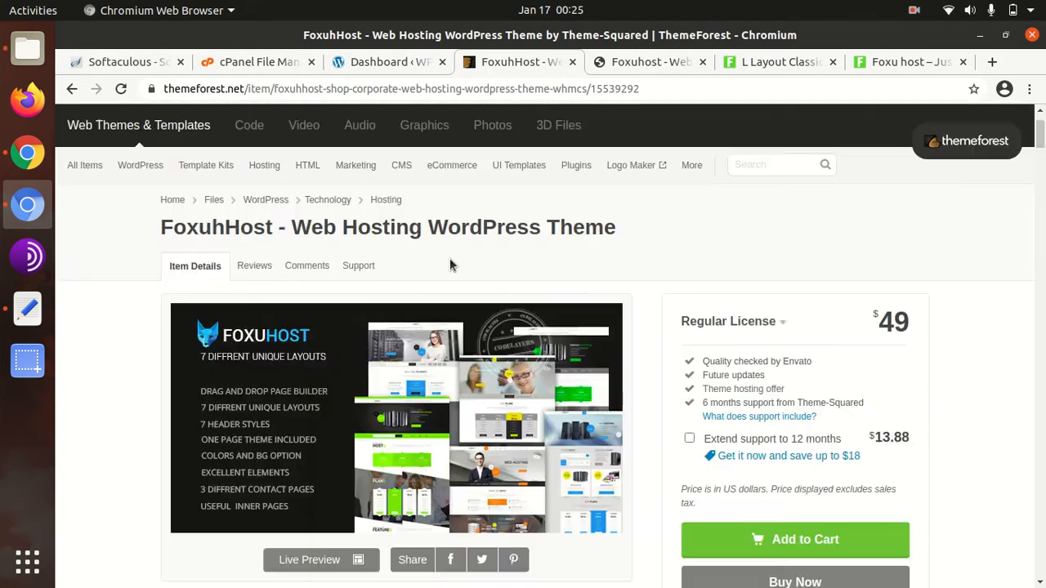
# Examine the FoxuhHost theme's author, sales and rating information, including its creation and last update dates
pyautogui.scroll(-8, 515, 331)
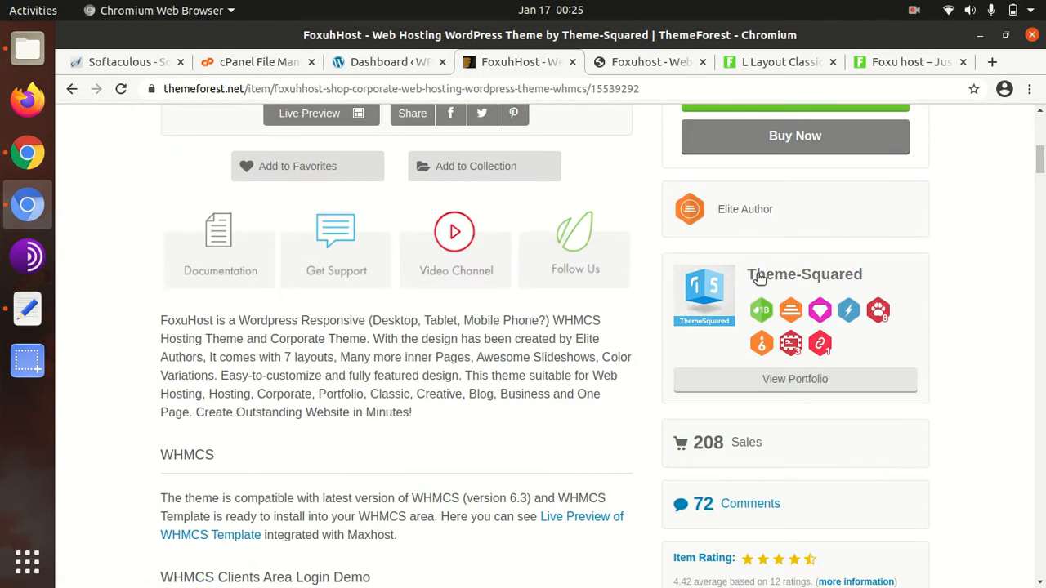
pyautogui.scroll(-3, 749, 337)
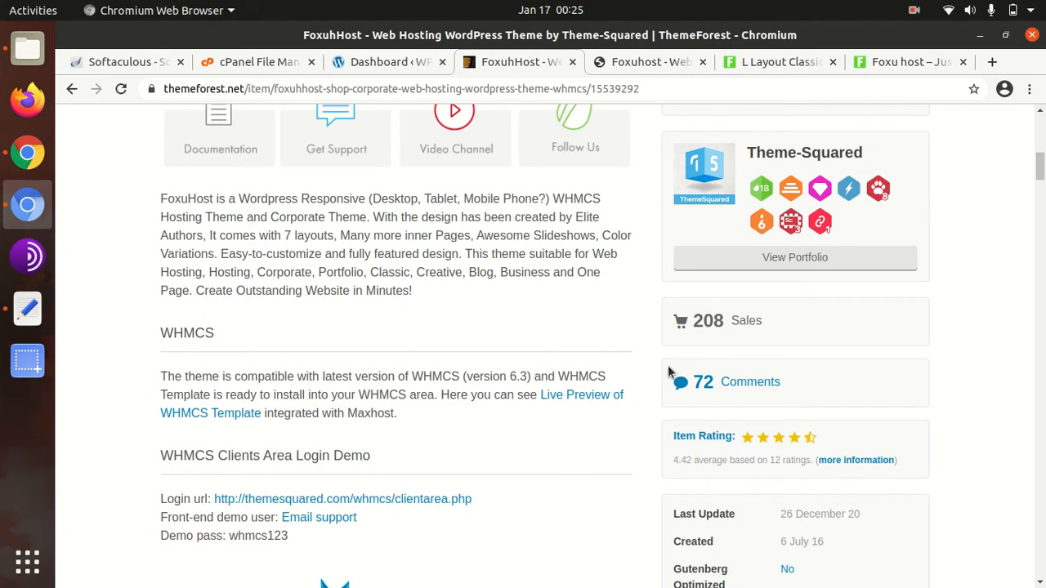
pyautogui.scroll(-2, 648, 426)
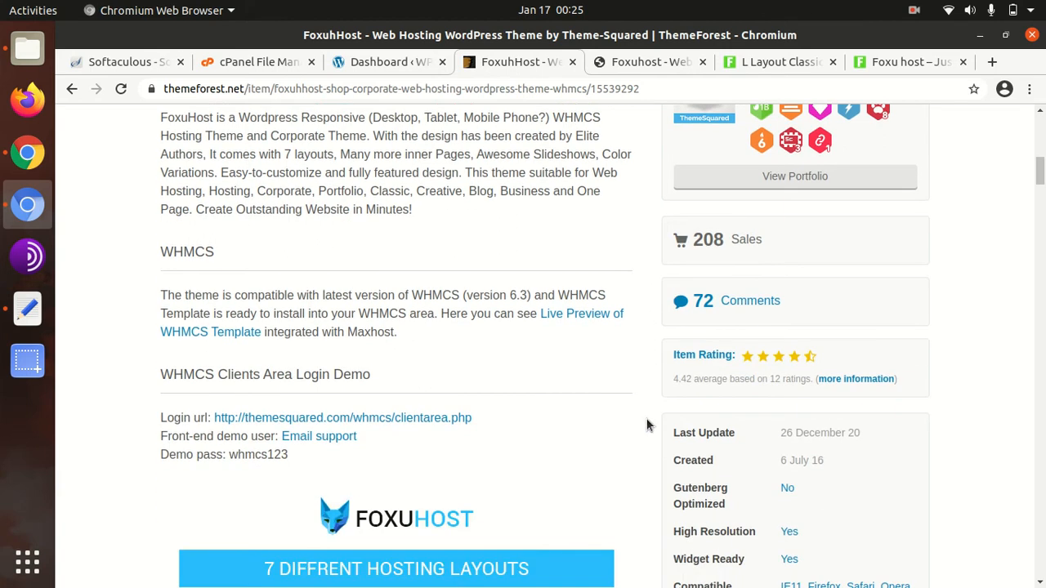
pyautogui.scroll(-3, 613, 415)
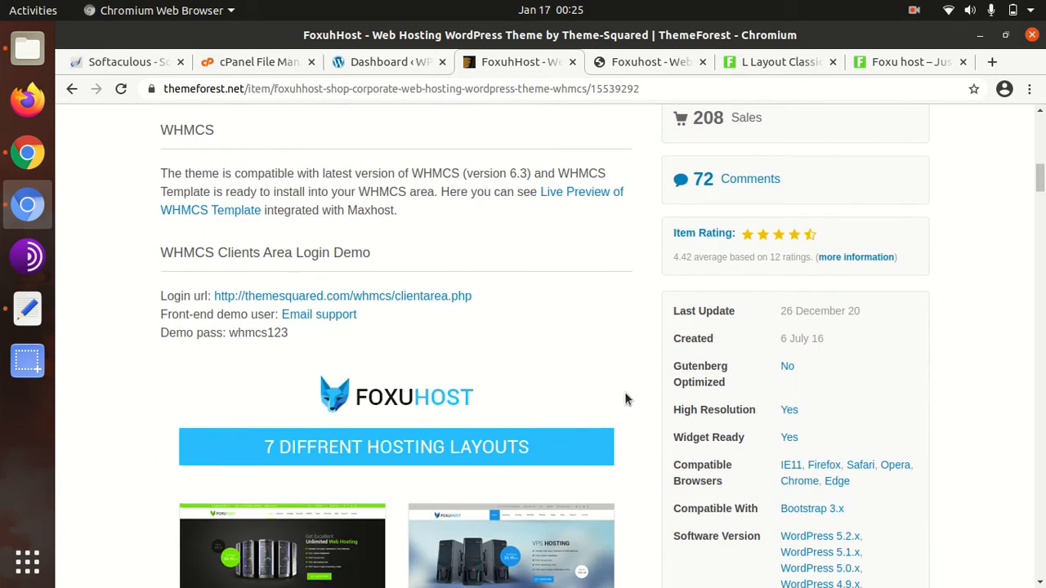
pyautogui.moveTo(799, 341); pyautogui.dragTo(784, 341)
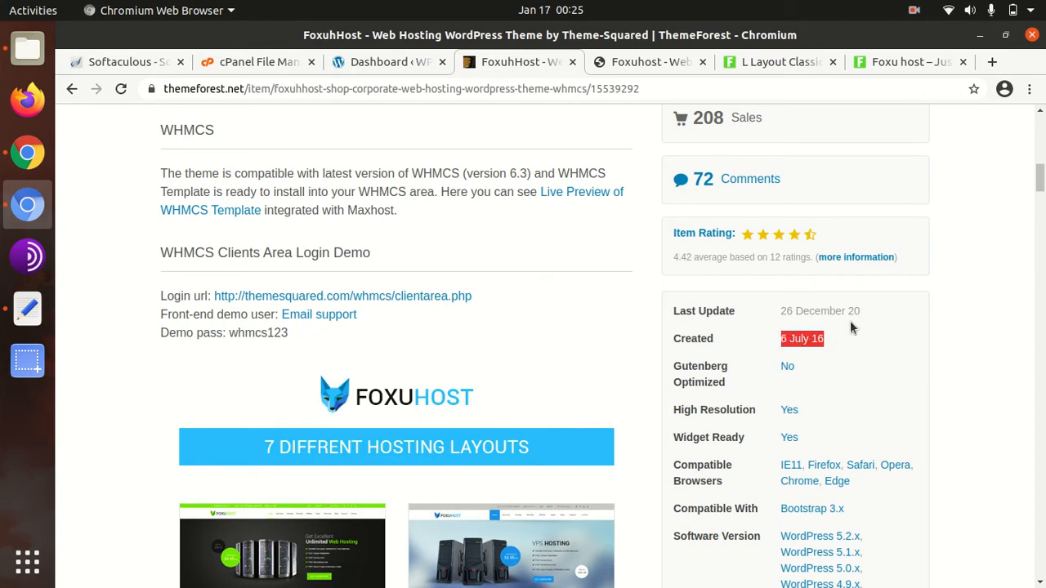
pyautogui.moveTo(861, 311); pyautogui.dragTo(784, 311)
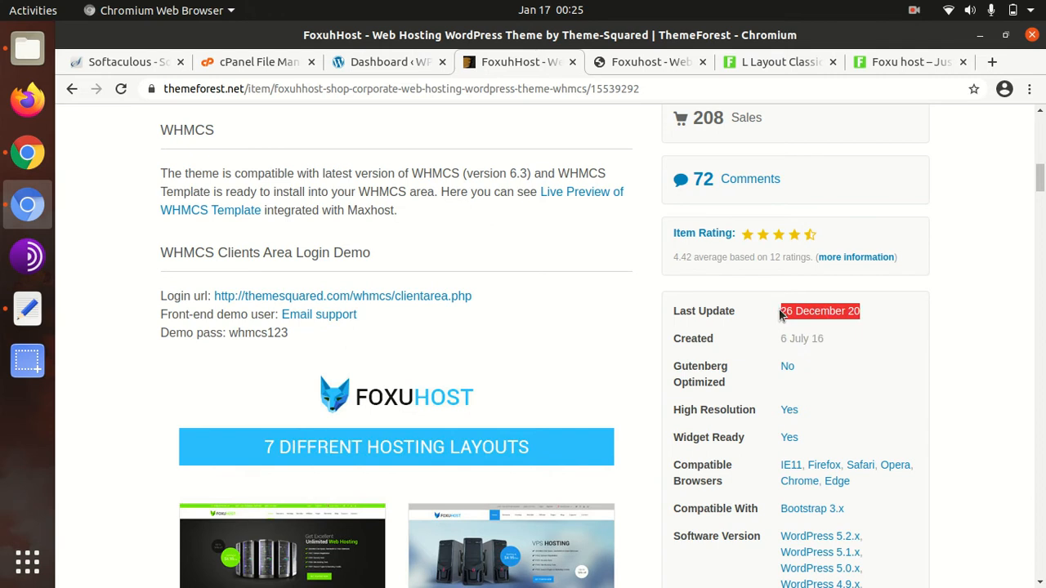
pyautogui.scroll(10, 780, 315)
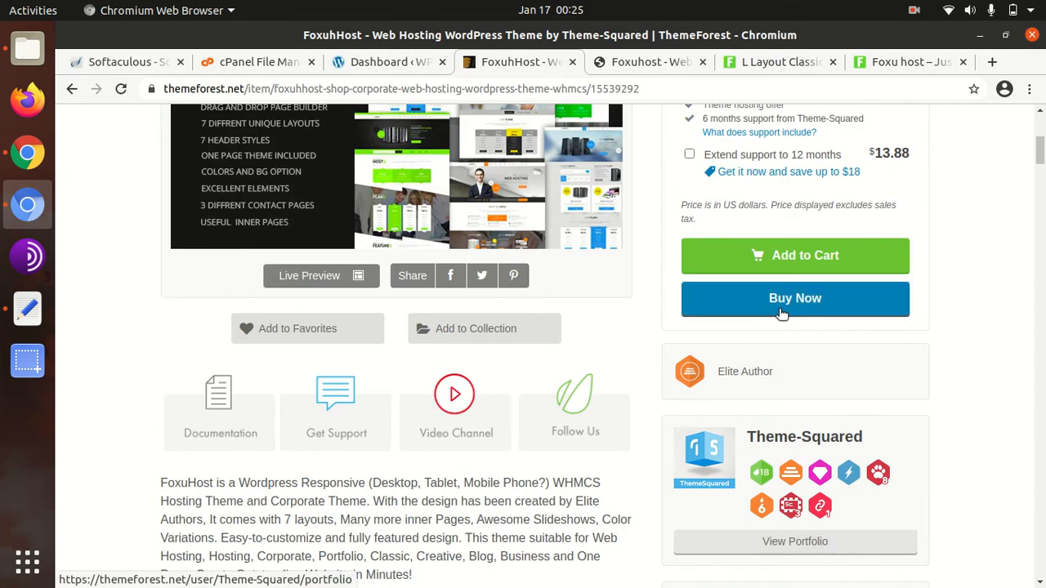
# Examine the L Layout Classic3 demo page from its hero slider through the plans, features and services to the reply form
pyautogui.click(764, 70)
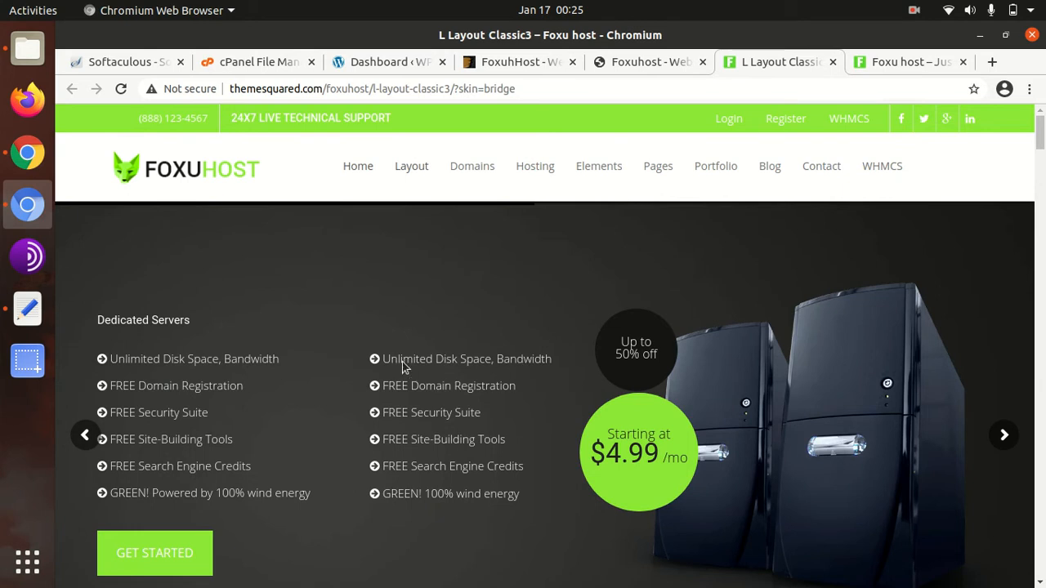
pyautogui.scroll(-6, 402, 361)
pyautogui.scroll(-10, 402, 362)
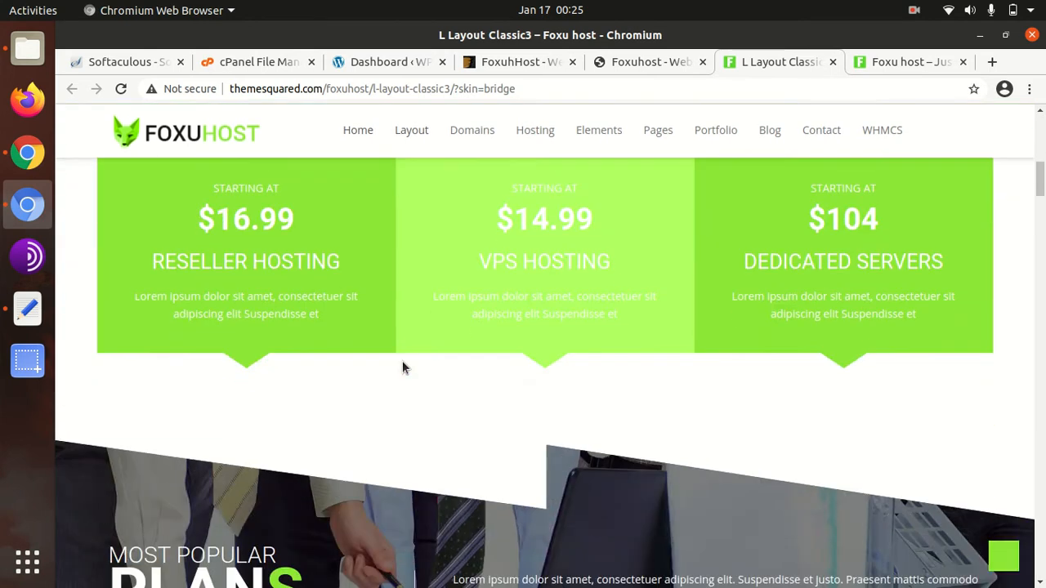
pyautogui.scroll(-8, 402, 361)
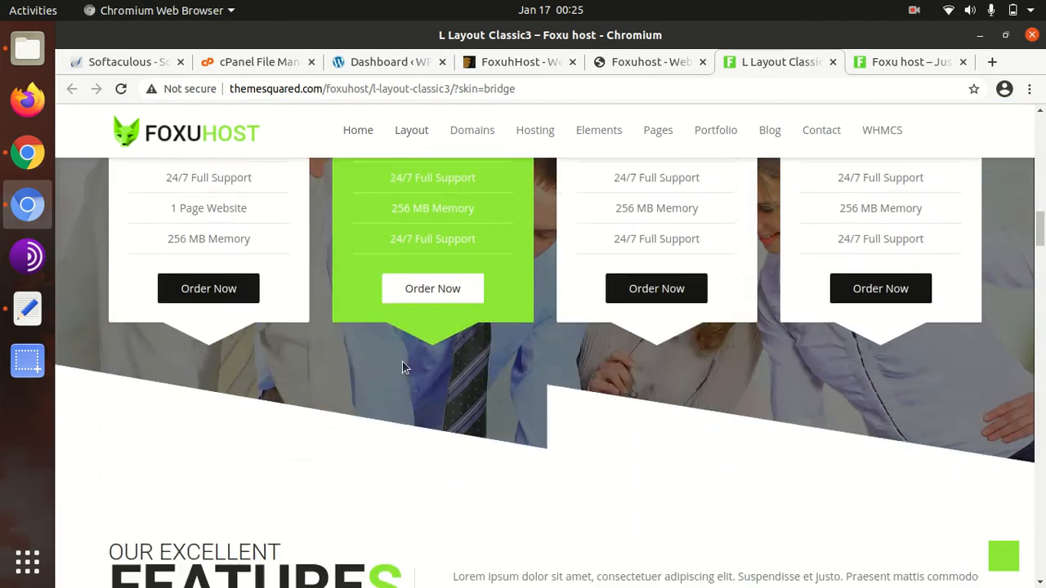
pyautogui.scroll(-10, 402, 362)
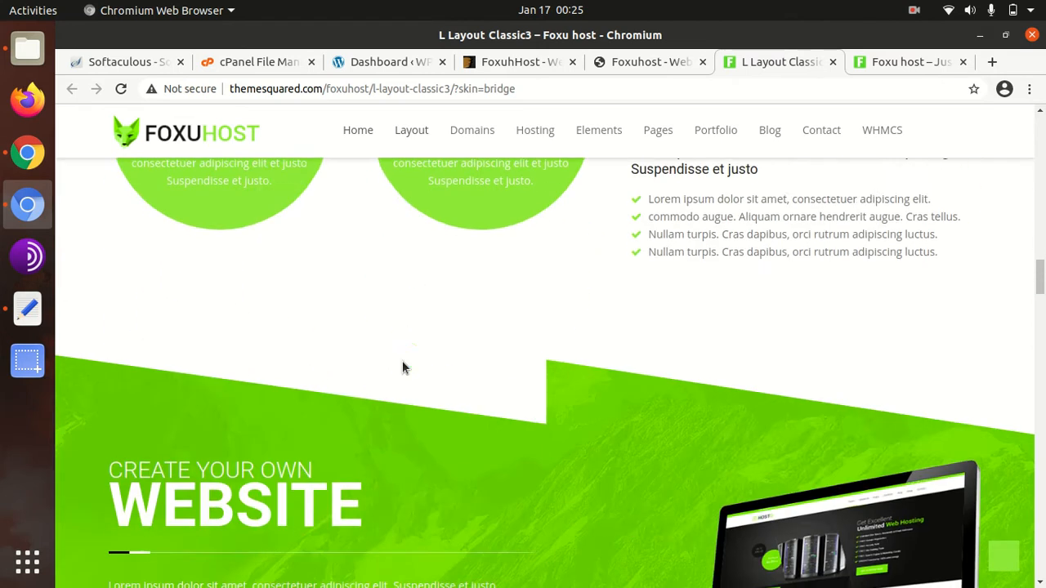
pyautogui.scroll(-10, 402, 364)
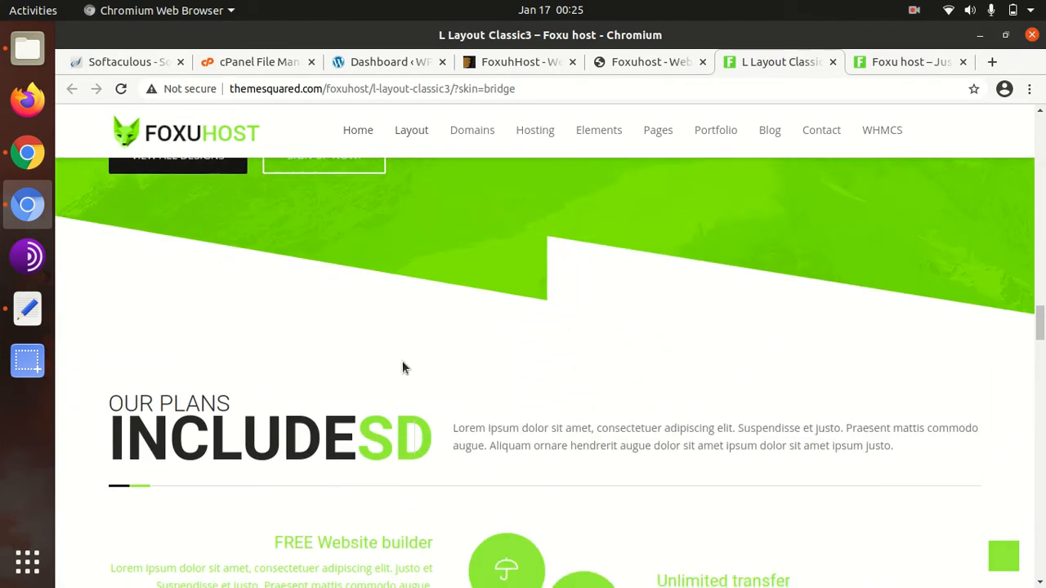
pyautogui.scroll(-10, 402, 361)
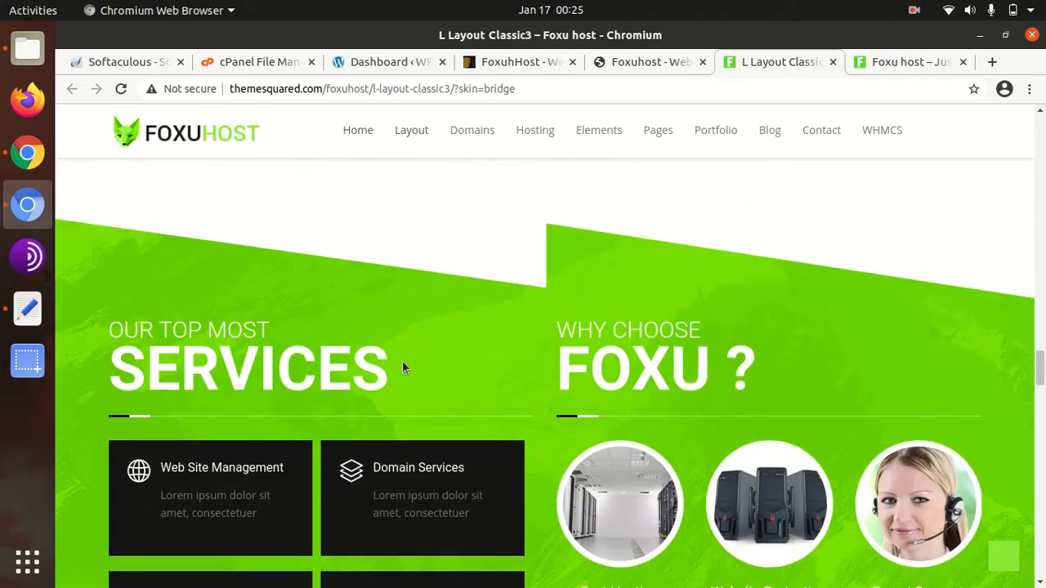
pyautogui.scroll(-10, 402, 366)
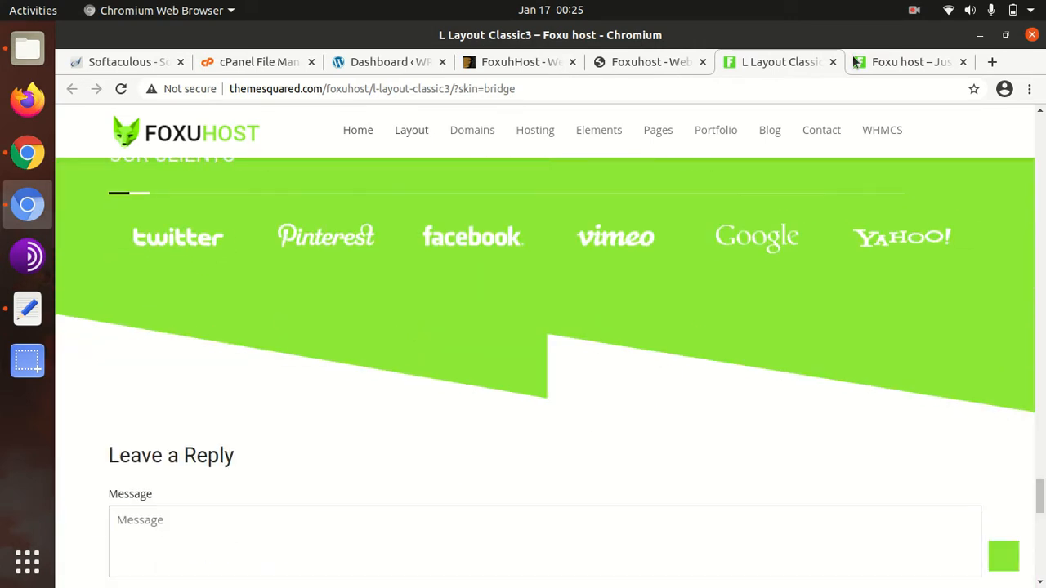
# Examine the main Foxu host demo homepage, including its pricing plans, layouts section, clients and footer
pyautogui.click(881, 60)
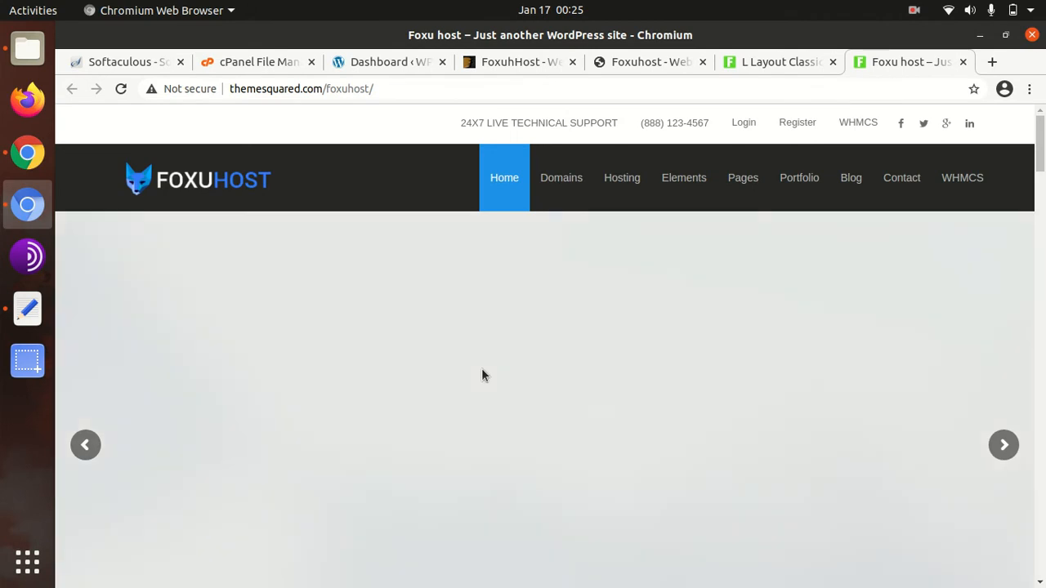
pyautogui.scroll(-6, 482, 372)
pyautogui.scroll(-10, 484, 372)
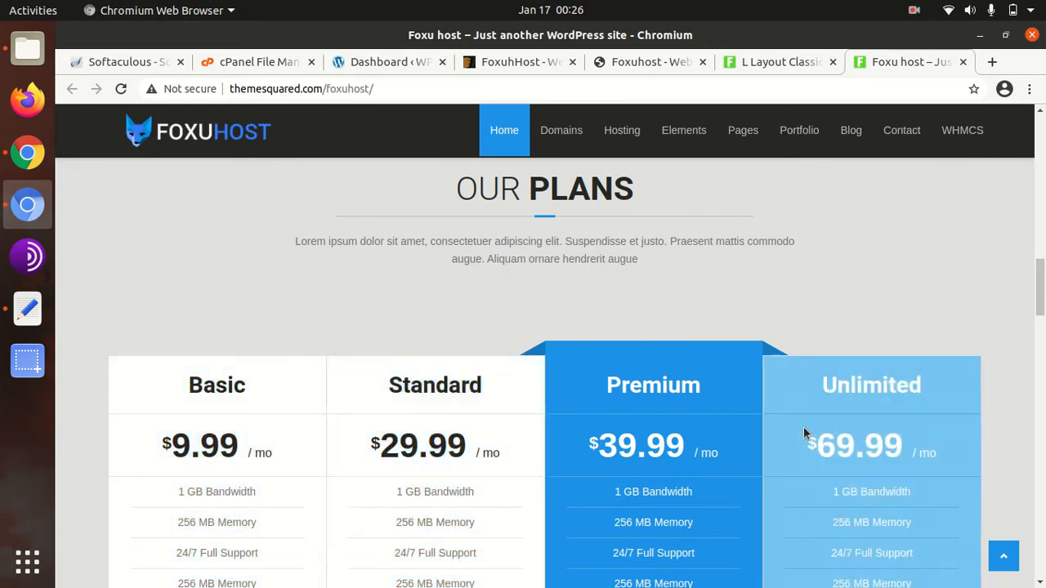
pyautogui.scroll(-5, 912, 428)
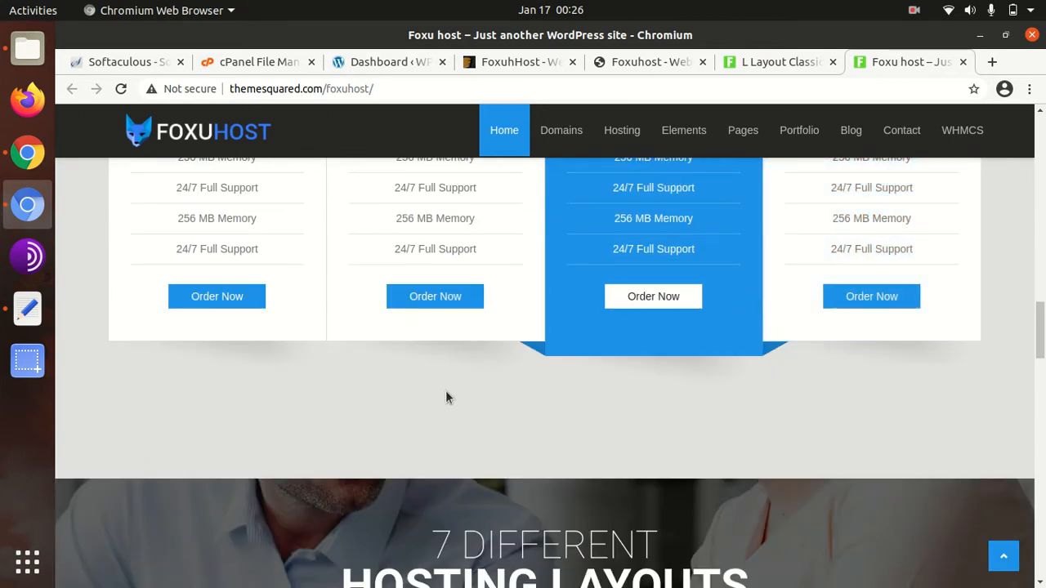
pyautogui.scroll(-12, 446, 396)
pyautogui.scroll(-4, 446, 397)
pyautogui.scroll(-4, 445, 398)
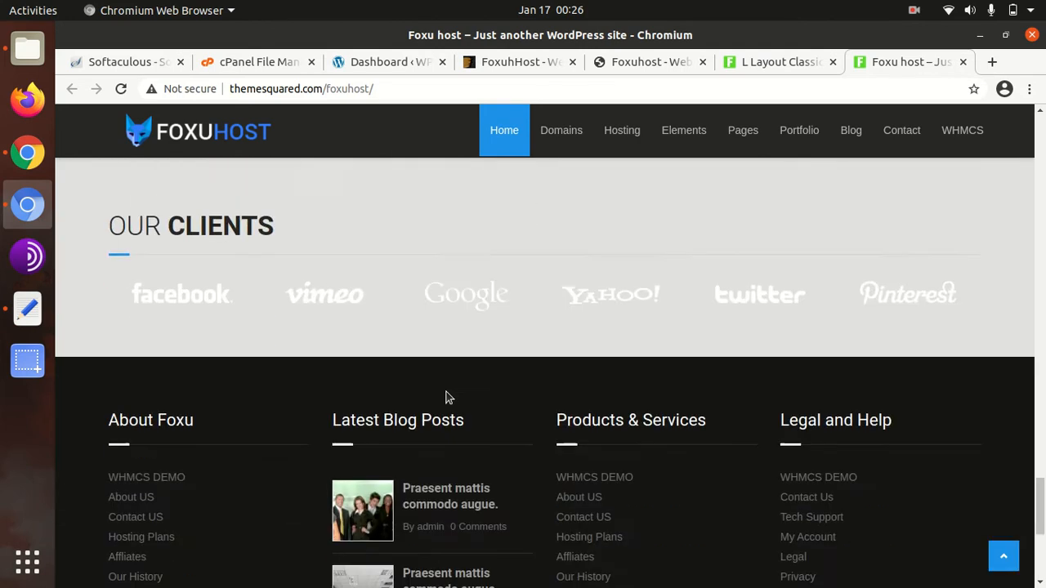
pyautogui.scroll(-5, 570, 354)
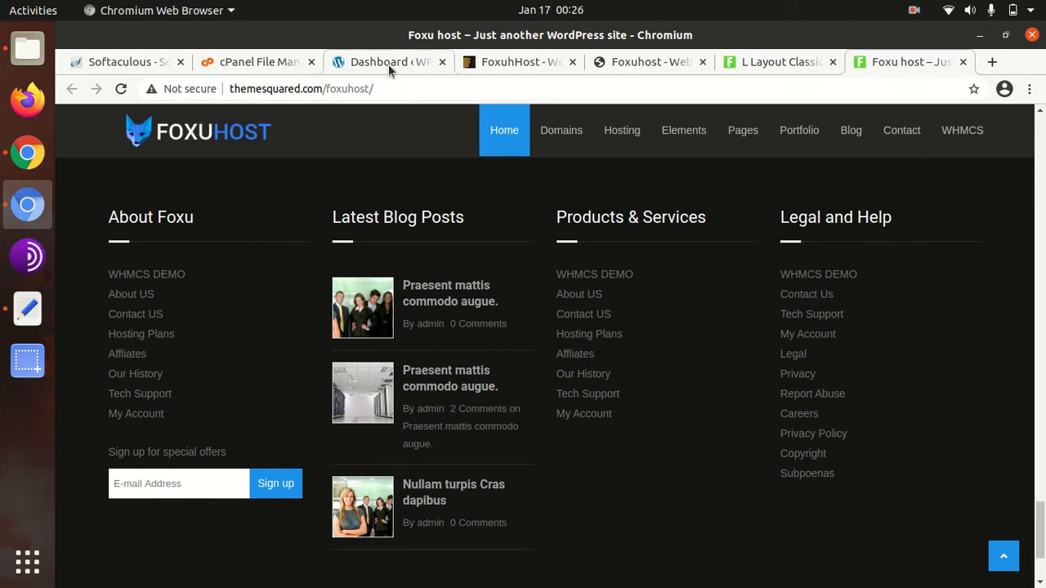
pyautogui.scroll(3, 367, 172)
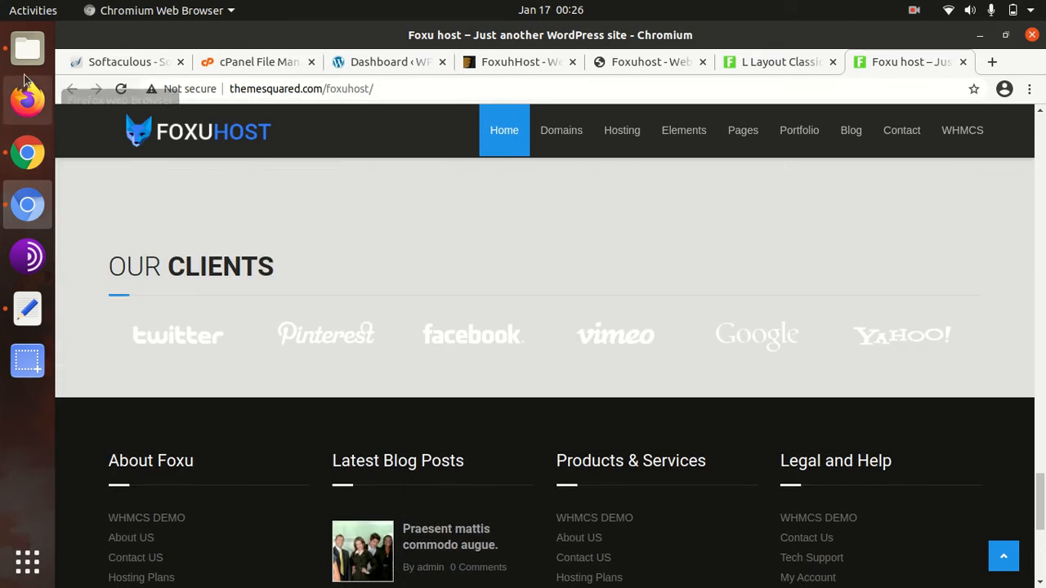
# Switch to Files and inspect the downloaded FoxuhHost package, checking its plugins folder and the foxuhost.zip theme archive
pyautogui.click(27, 47)
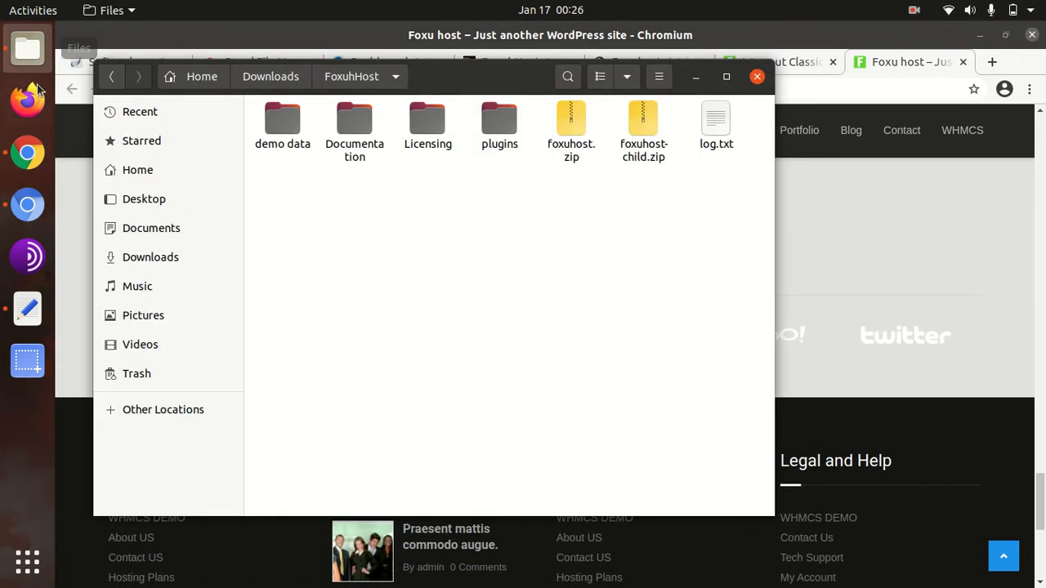
pyautogui.click(276, 126)
pyautogui.click(354, 122)
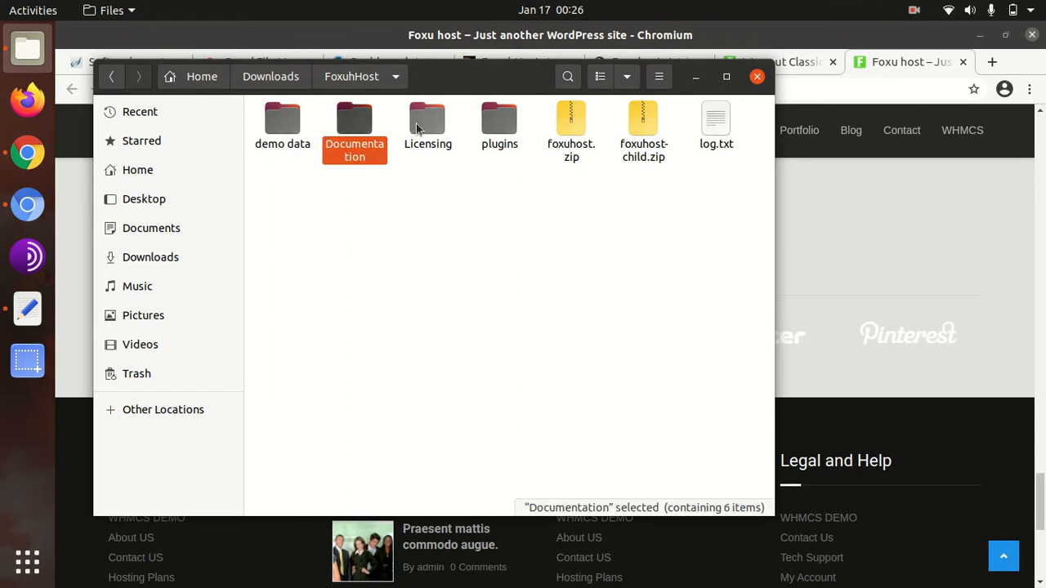
pyautogui.click(429, 127)
pyautogui.doubleClick(497, 124)
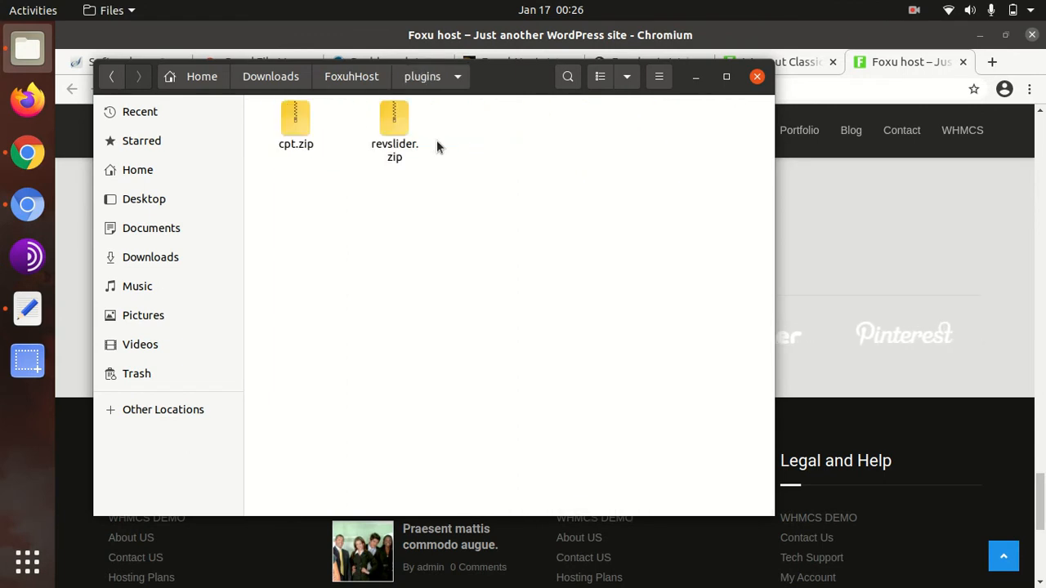
pyautogui.click(351, 77)
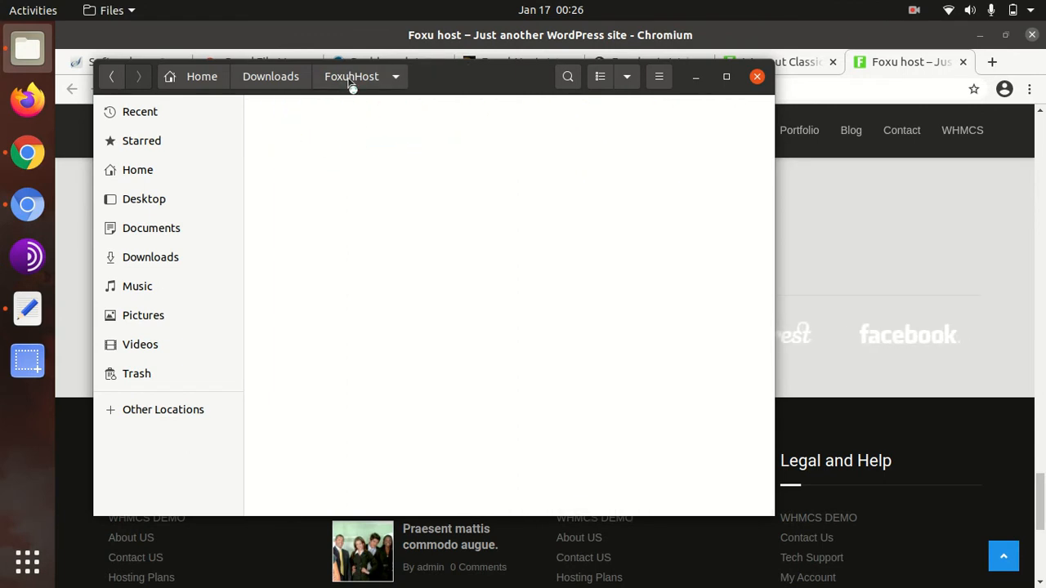
pyautogui.click(571, 122)
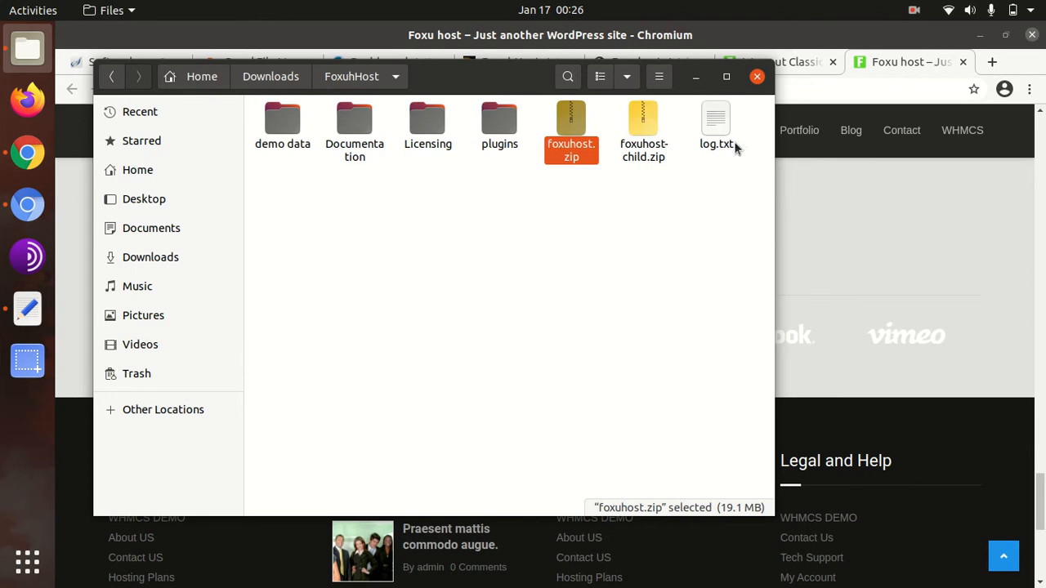
# Return to Chromium and view the live front page of the WP Themes site from its WordPress dashboard
pyautogui.click(36, 214)
pyautogui.click(410, 63)
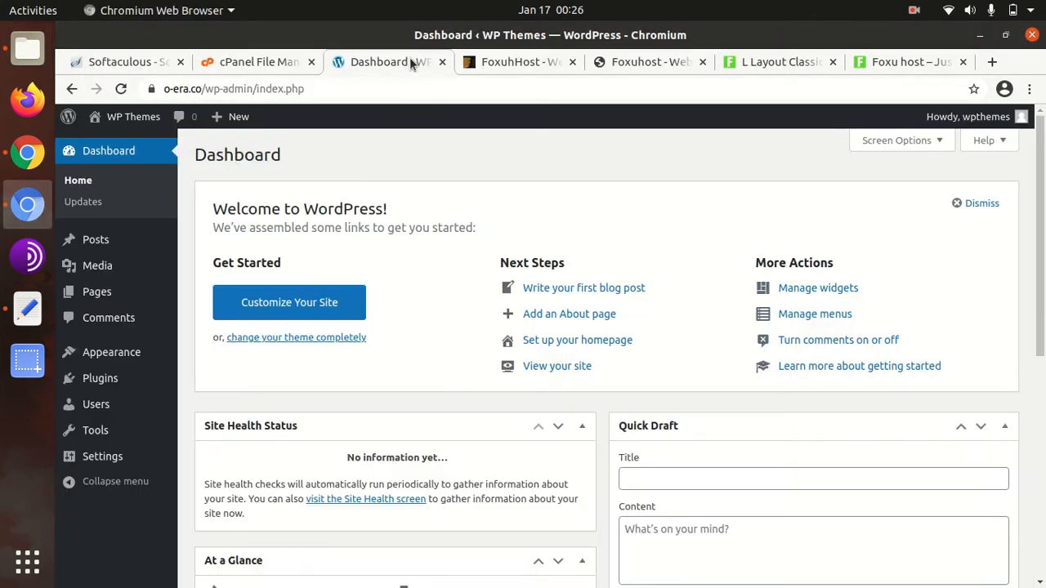
pyautogui.moveTo(114, 124)
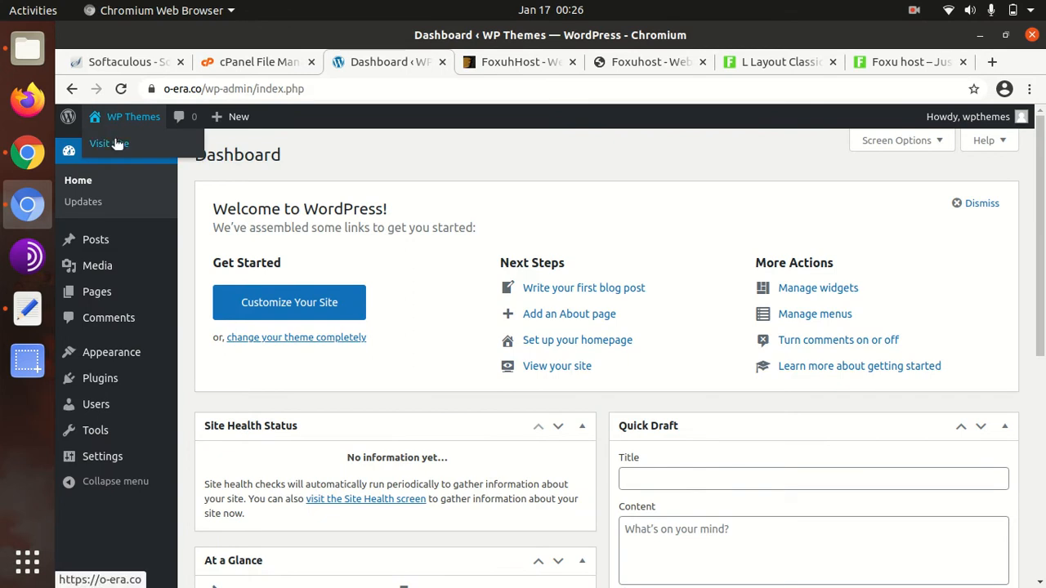
pyautogui.click(117, 144)
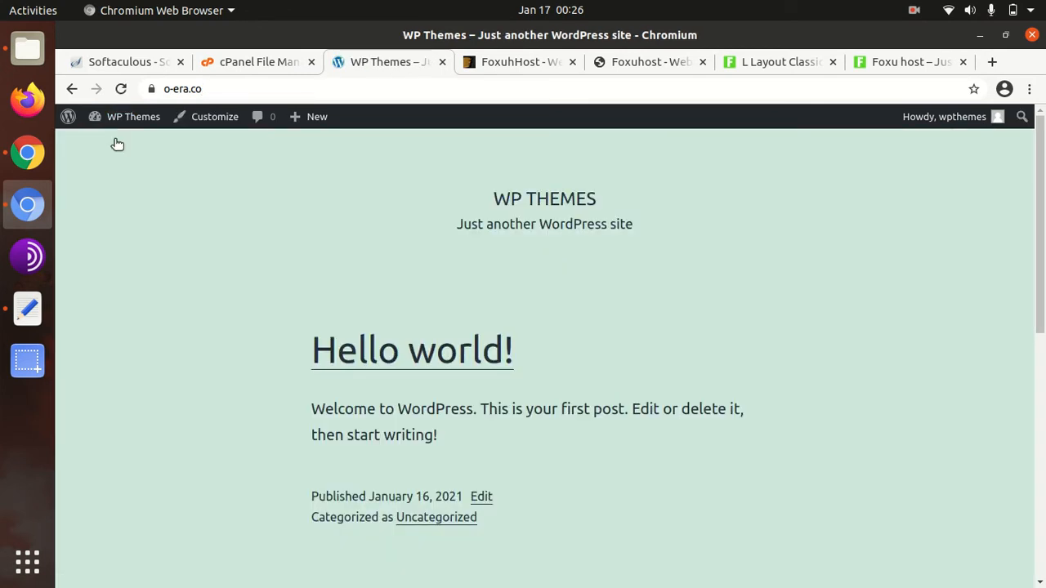
# Open the theme upload form from the Themes administration page of the WP Themes site
pyautogui.moveTo(122, 121)
pyautogui.click(107, 165)
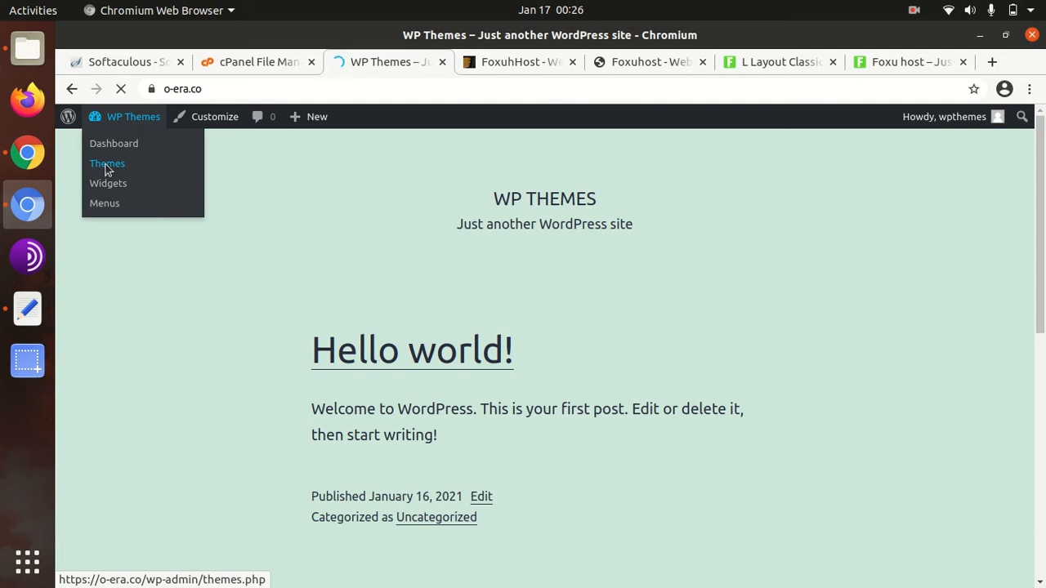
pyautogui.scroll(2, 242, 280)
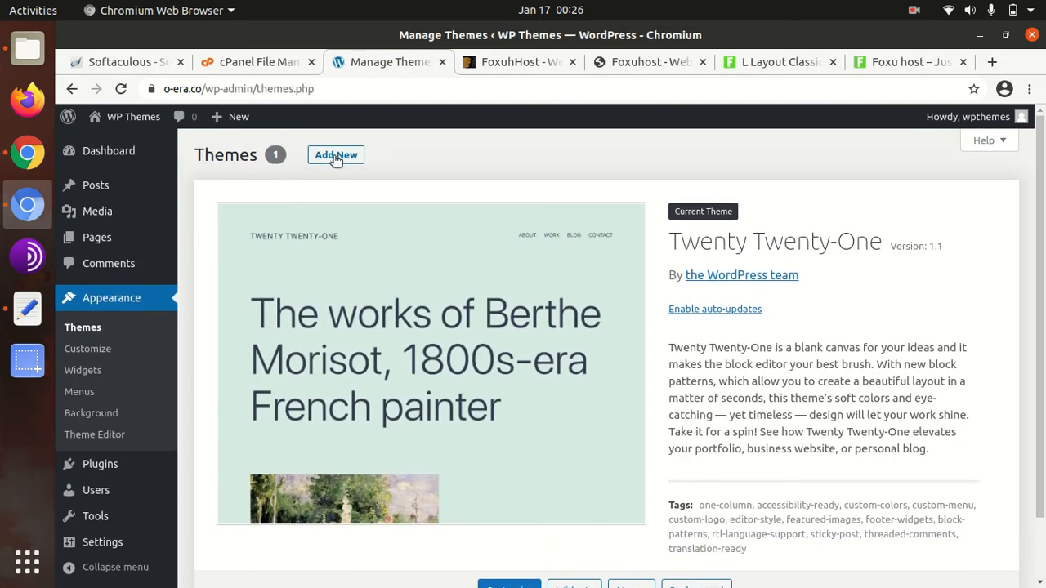
pyautogui.click(341, 157)
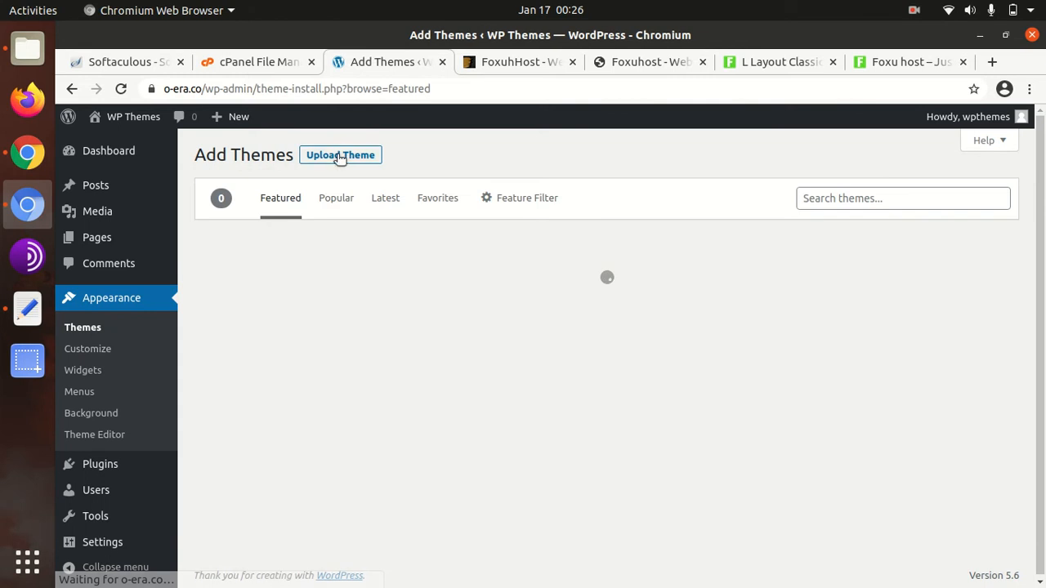
pyautogui.click(337, 157)
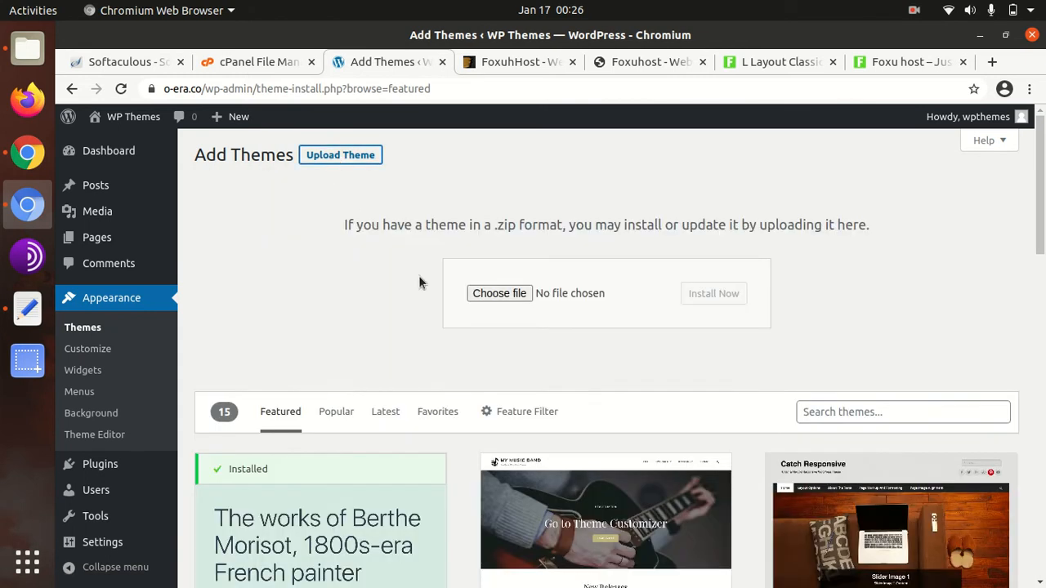
pyautogui.click(496, 294)
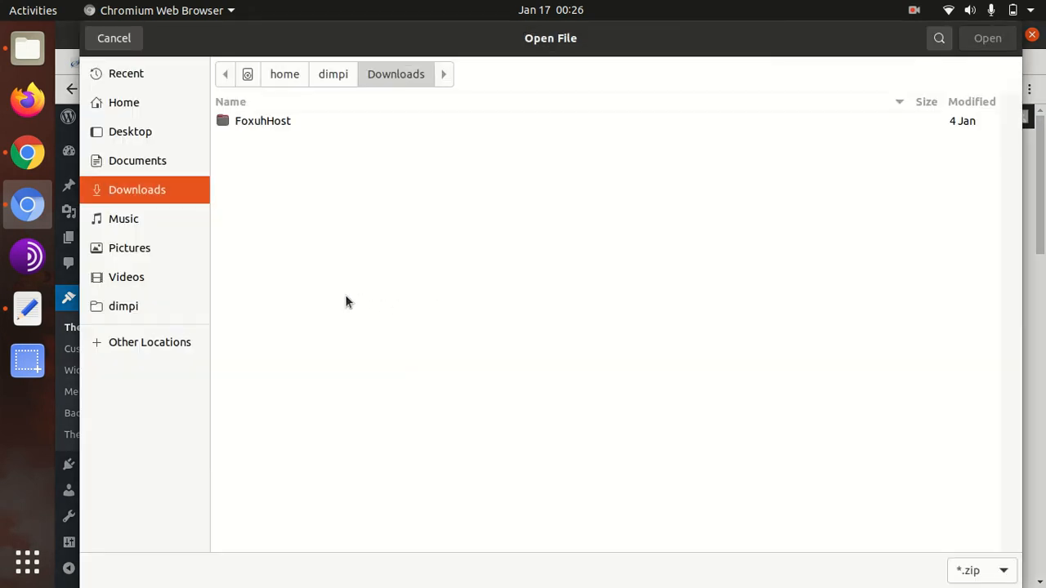
pyautogui.doubleClick(249, 121)
pyautogui.click(247, 193)
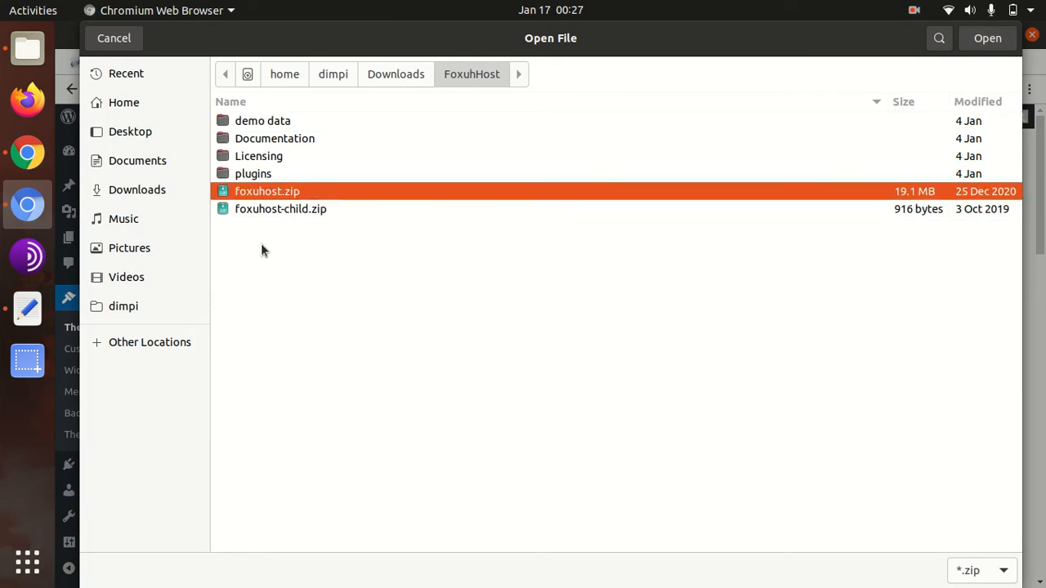
pyautogui.click(121, 39)
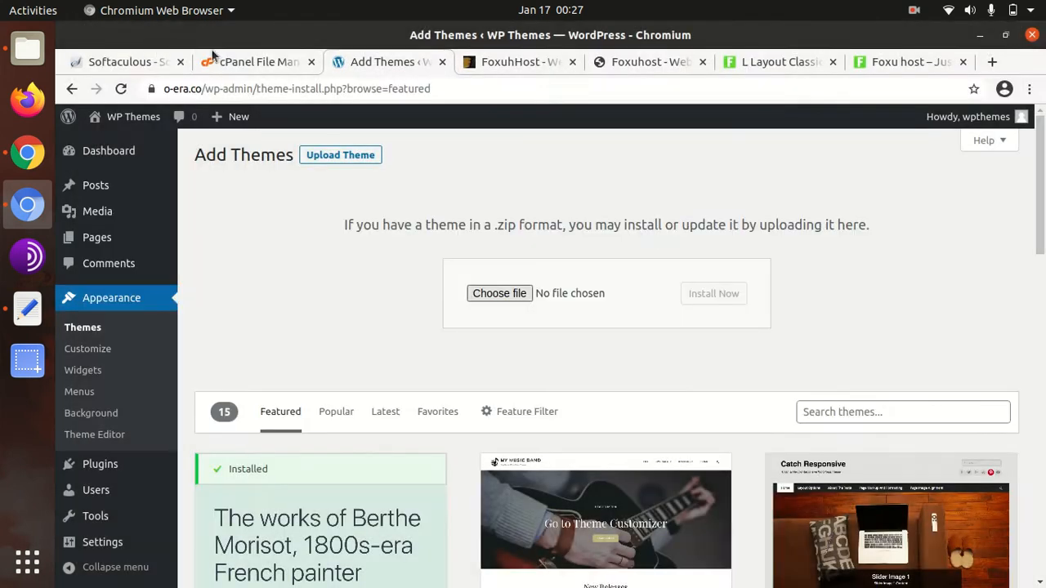
# Switch to cPanel File Manager, refresh the wp-content/themes folder and upload foxuhost.zip to it from Downloads/FoxuhHost
pyautogui.click(239, 65)
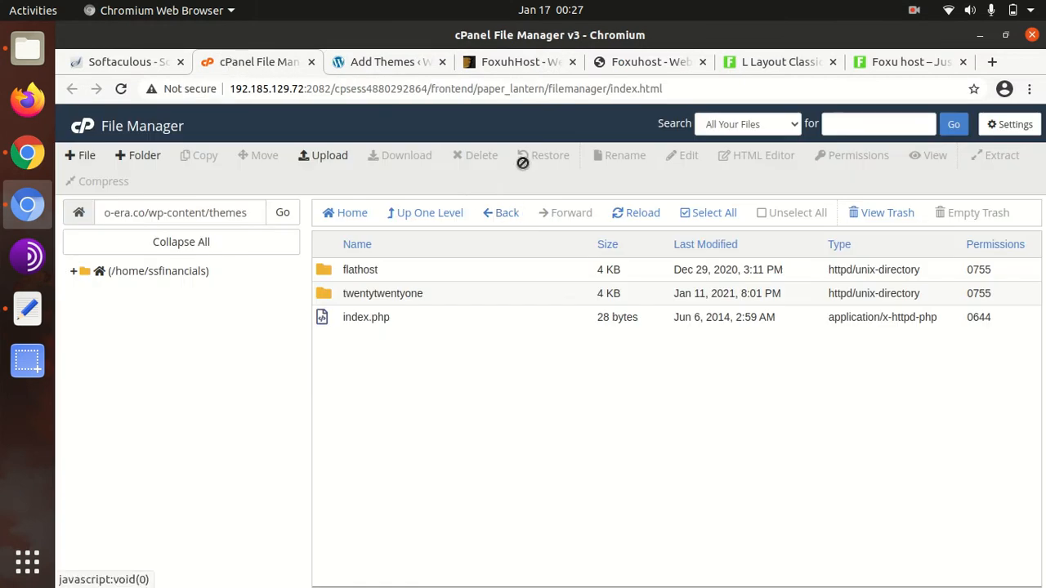
pyautogui.click(636, 215)
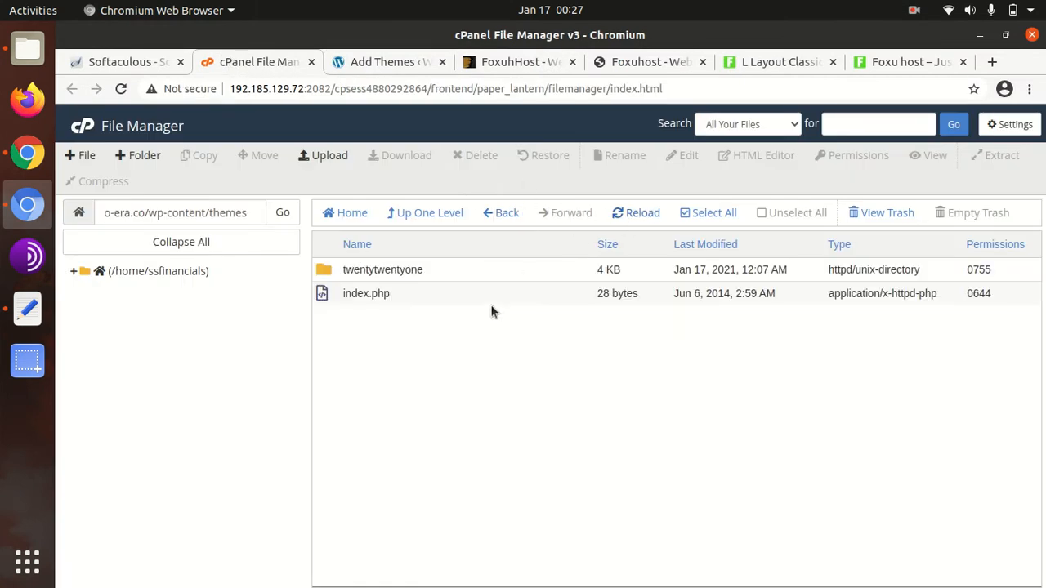
pyautogui.click(323, 157)
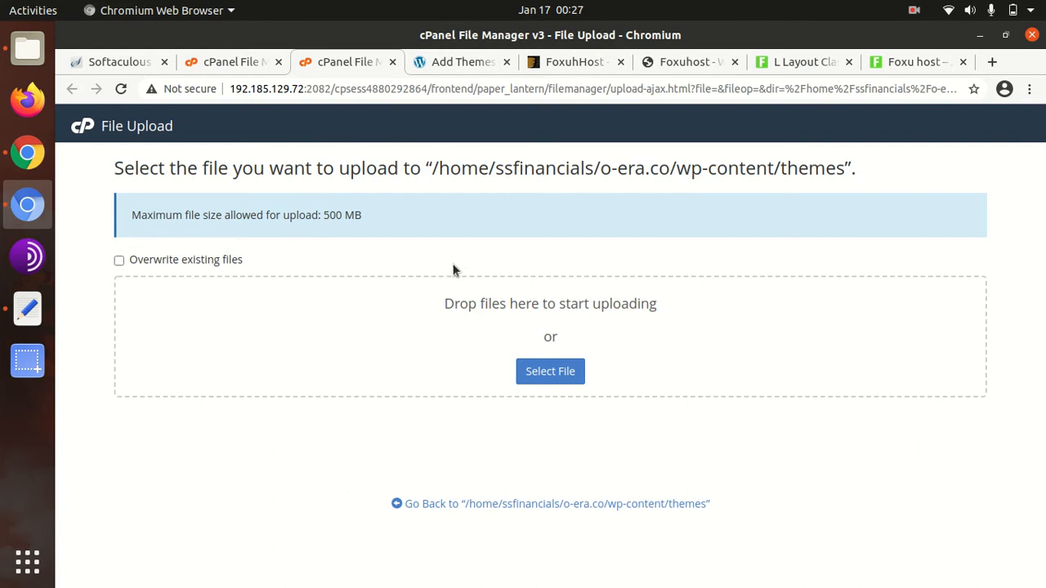
pyautogui.click(539, 377)
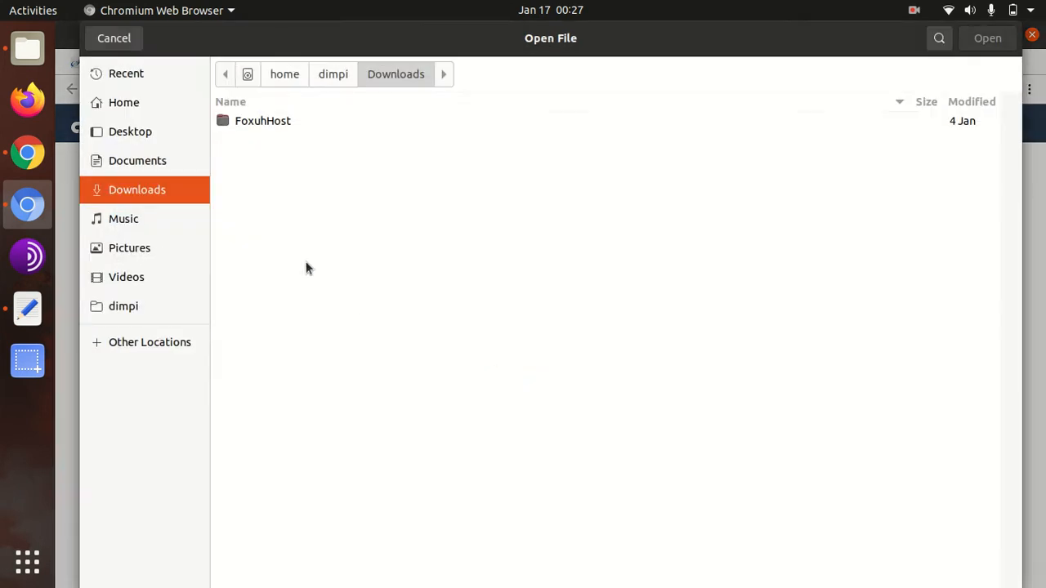
pyautogui.click(263, 121)
pyautogui.doubleClick(261, 121)
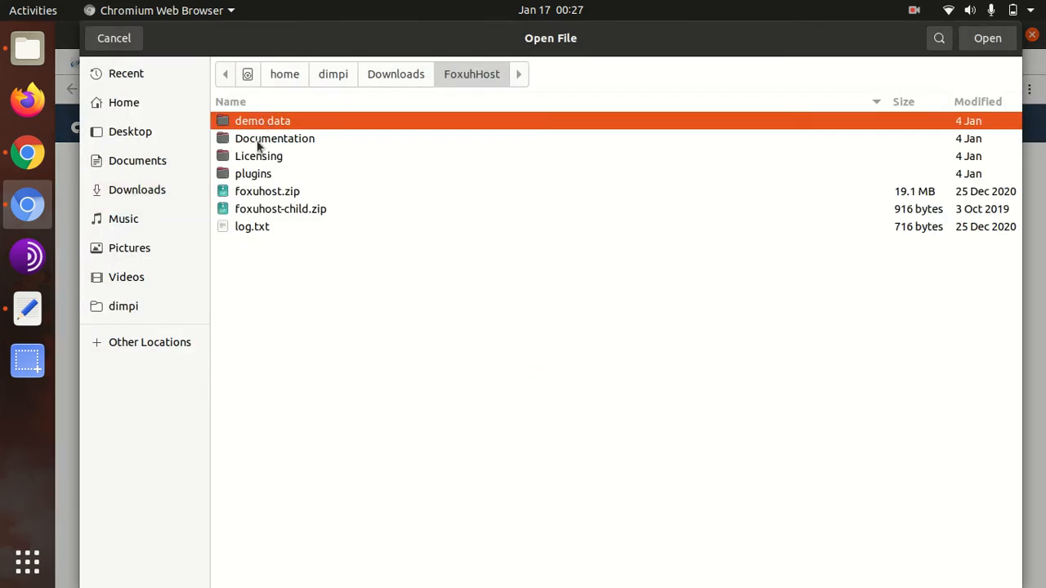
pyautogui.click(266, 192)
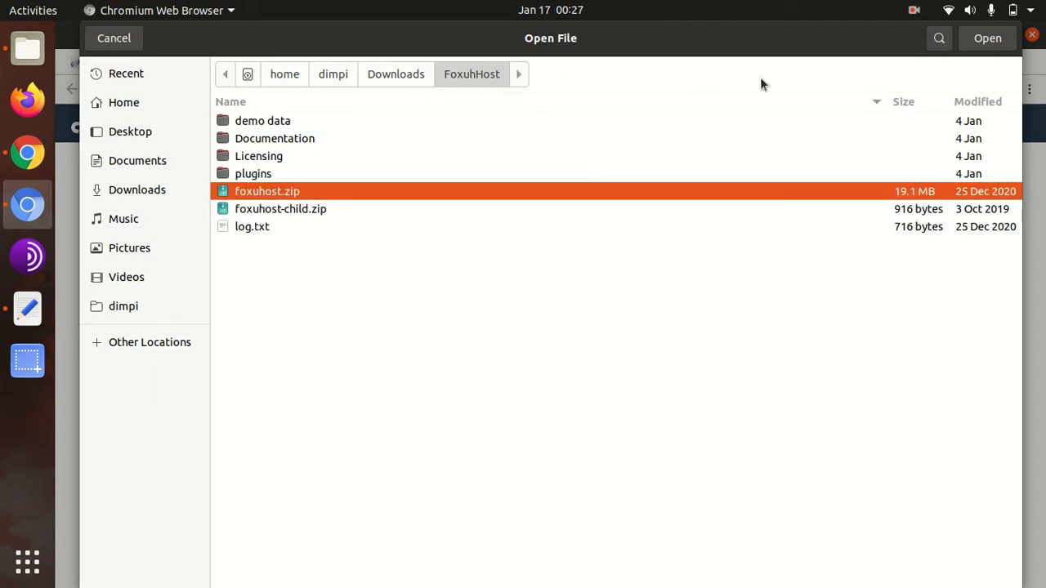
pyautogui.click(985, 37)
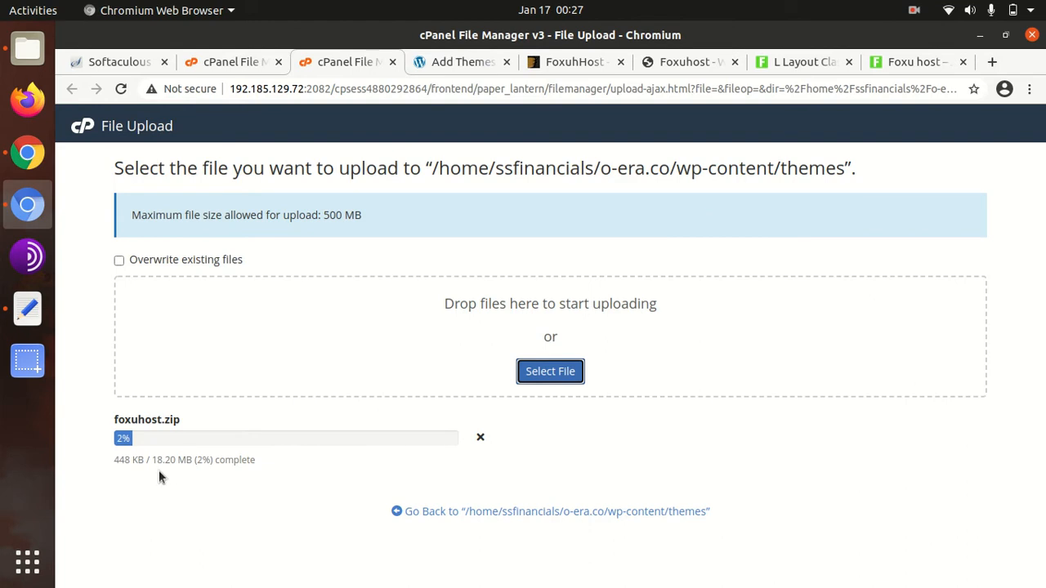
# Check the upload progress of foxuhost.zip and return to the wp-content/themes folder
pyautogui.moveTo(152, 460); pyautogui.dragTo(178, 460)
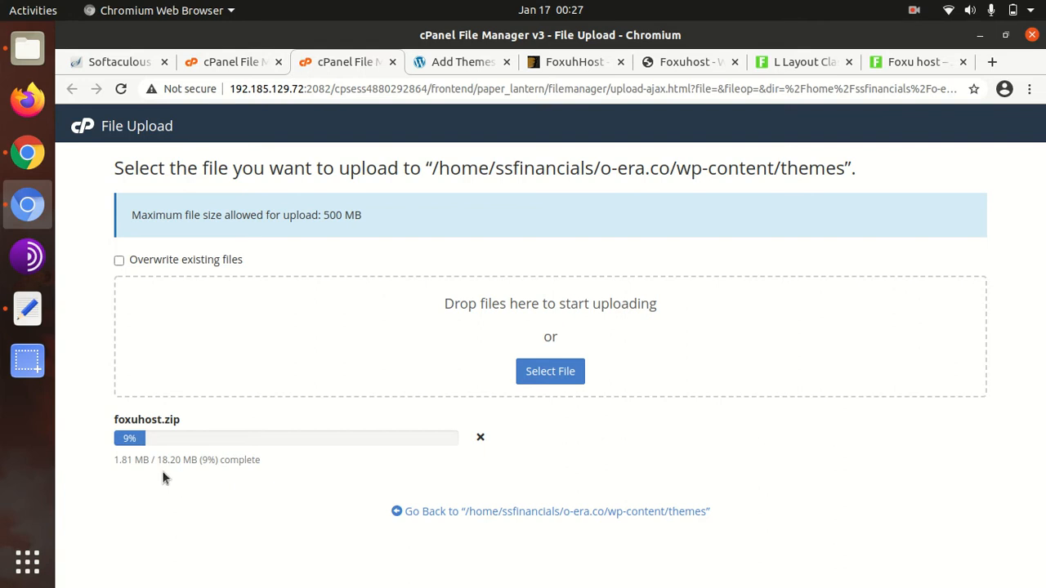
pyautogui.moveTo(159, 463); pyautogui.dragTo(185, 461)
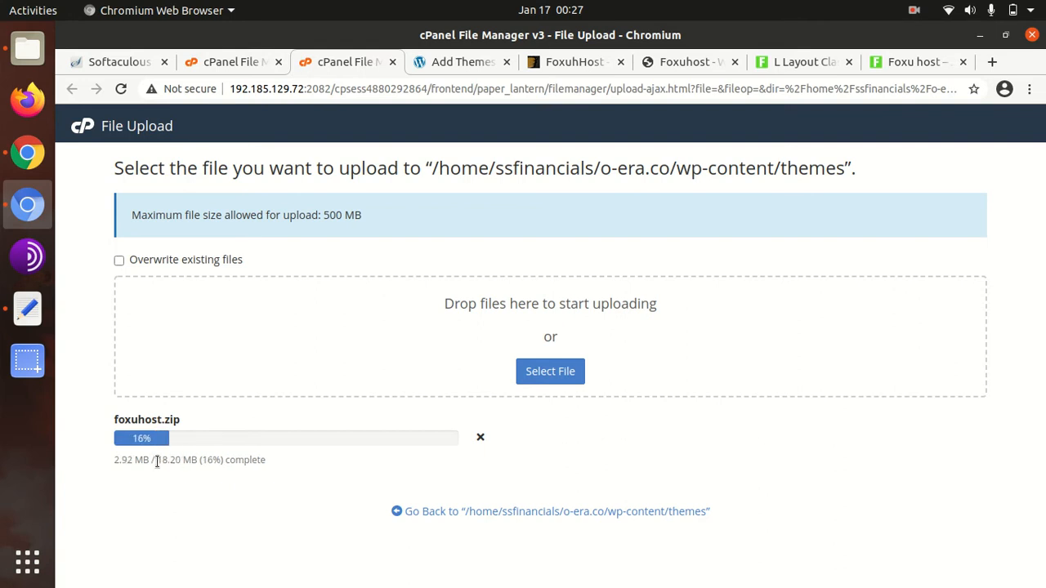
pyautogui.moveTo(157, 461); pyautogui.dragTo(188, 461)
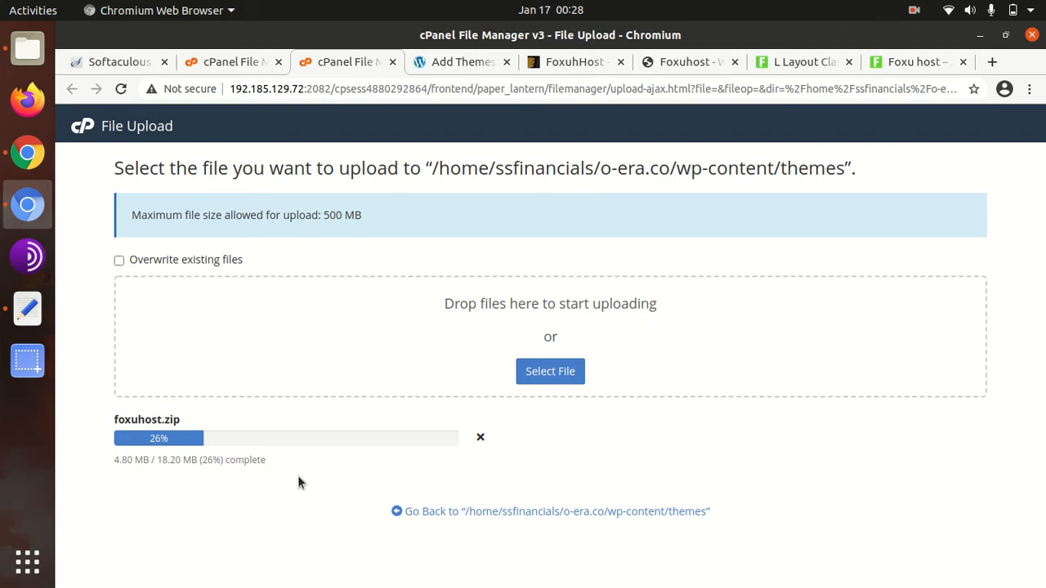
pyautogui.click(460, 515)
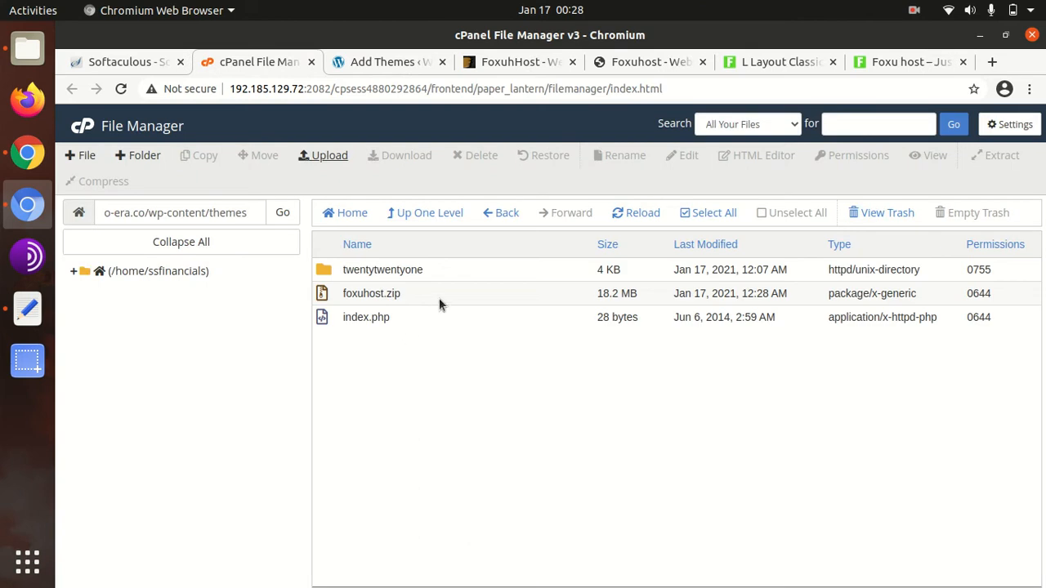
# Extract foxuhost.zip into /o-era.co/wp-content/themes and refresh the folder listing
pyautogui.click(438, 303)
pyautogui.rightClick(437, 302)
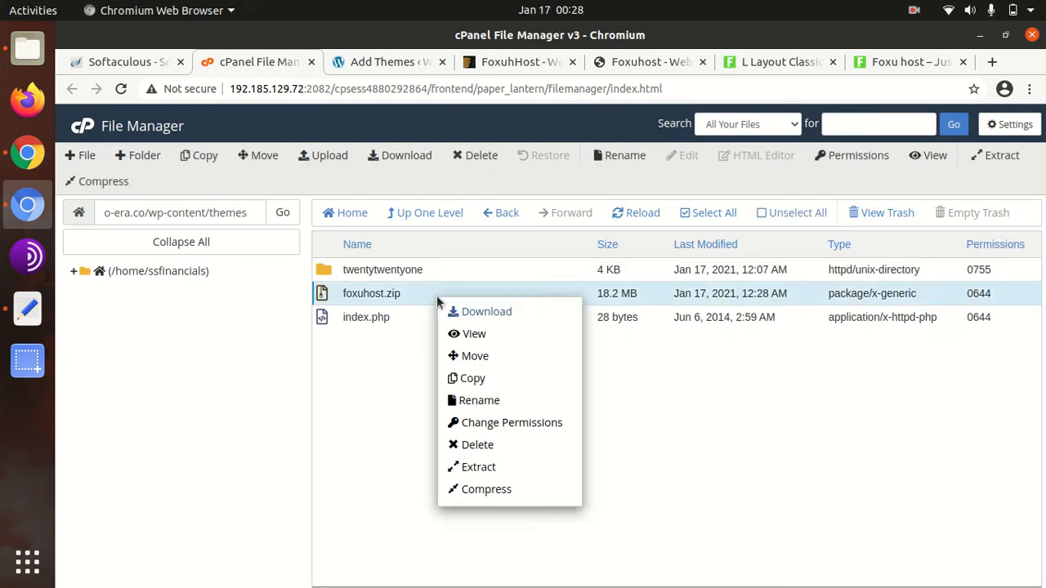
pyautogui.click(465, 470)
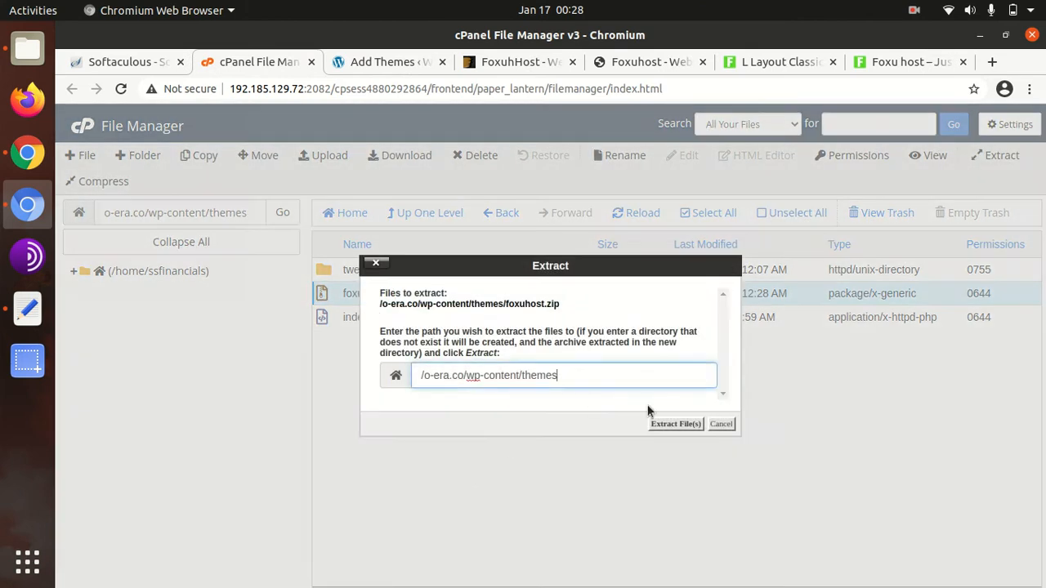
pyautogui.click(671, 425)
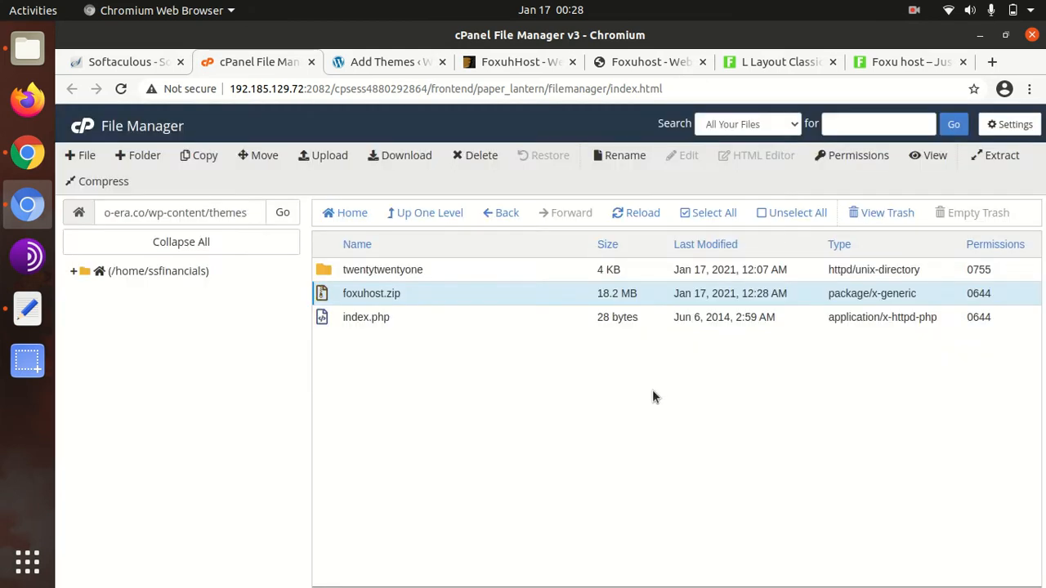
pyautogui.click(799, 501)
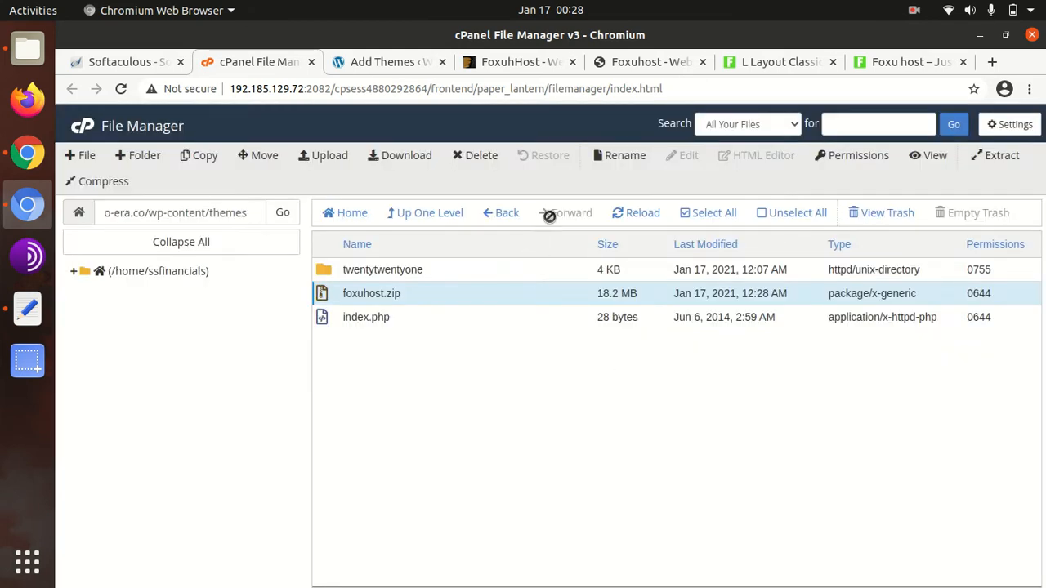
pyautogui.click(637, 214)
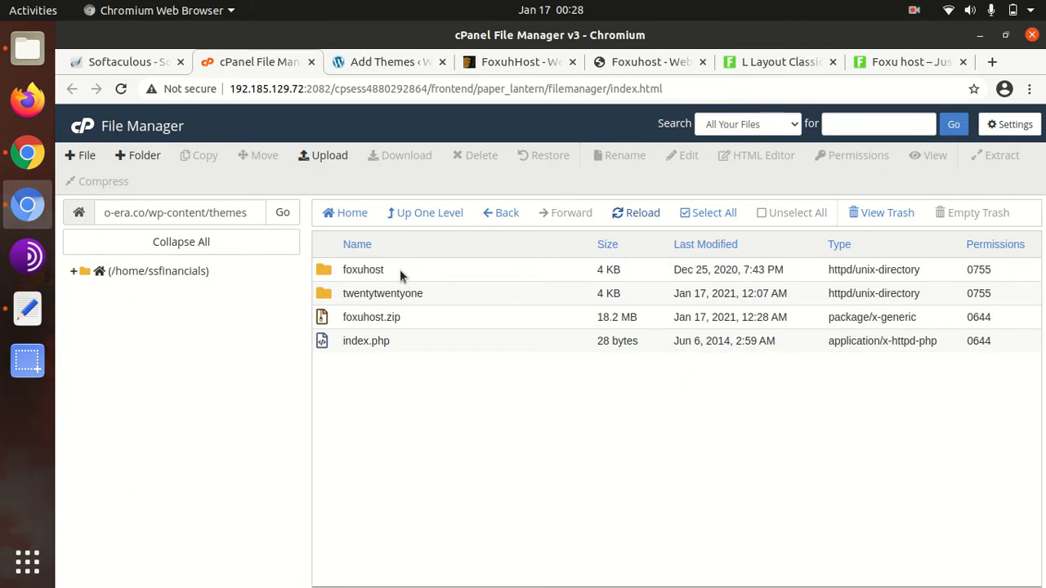
# Inspect the contents of the extracted foxuhost folder and return to the themes folder
pyautogui.doubleClick(399, 269)
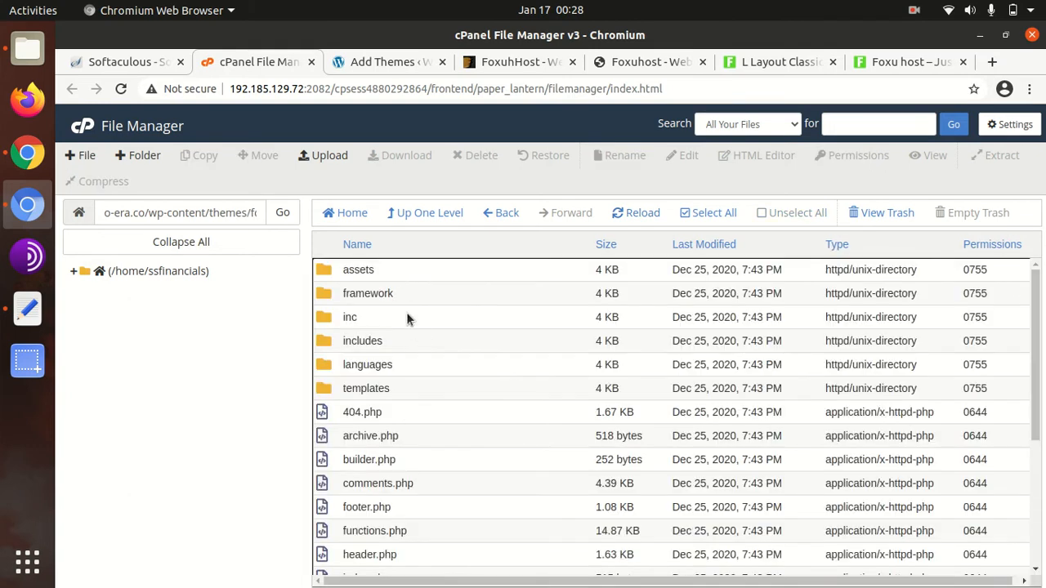
pyautogui.scroll(-2, 401, 280)
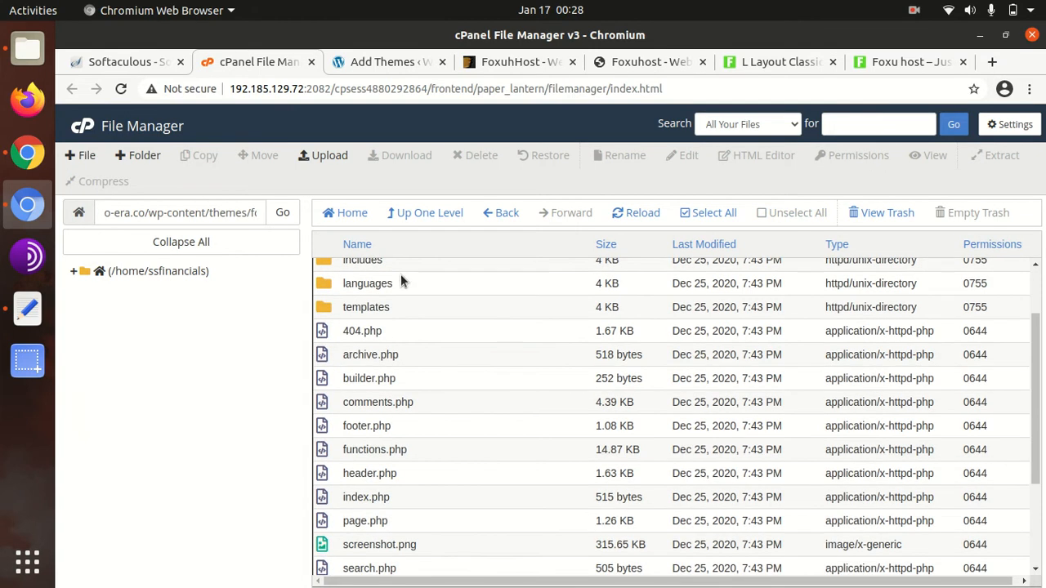
pyautogui.scroll(2, 404, 301)
pyautogui.scroll(-3, 404, 300)
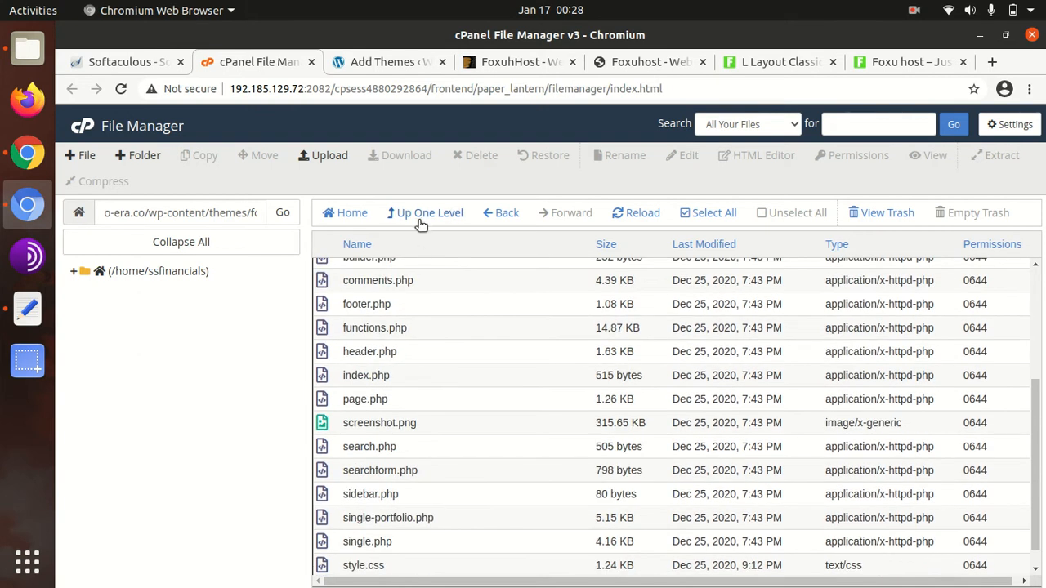
pyautogui.click(417, 215)
# Permanently delete foxuhost.zip from the themes folder, skipping the trash
pyautogui.click(422, 318)
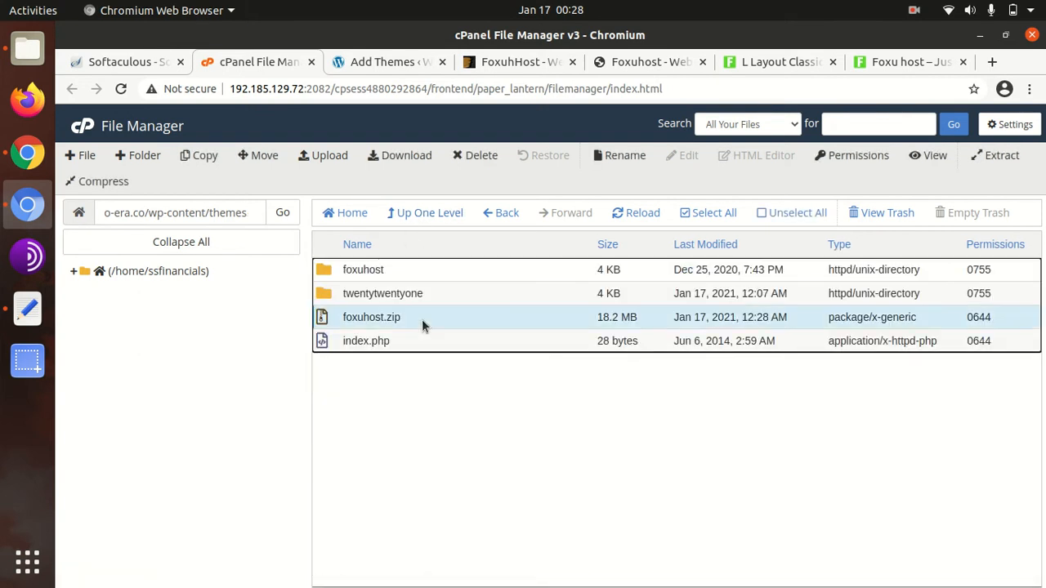
pyautogui.click(464, 157)
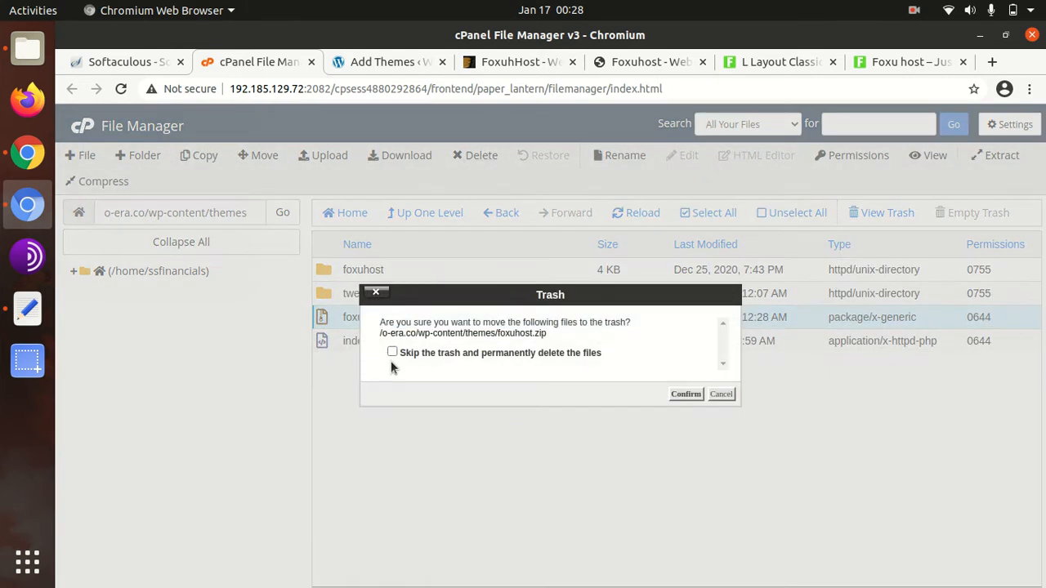
pyautogui.click(392, 352)
pyautogui.click(685, 394)
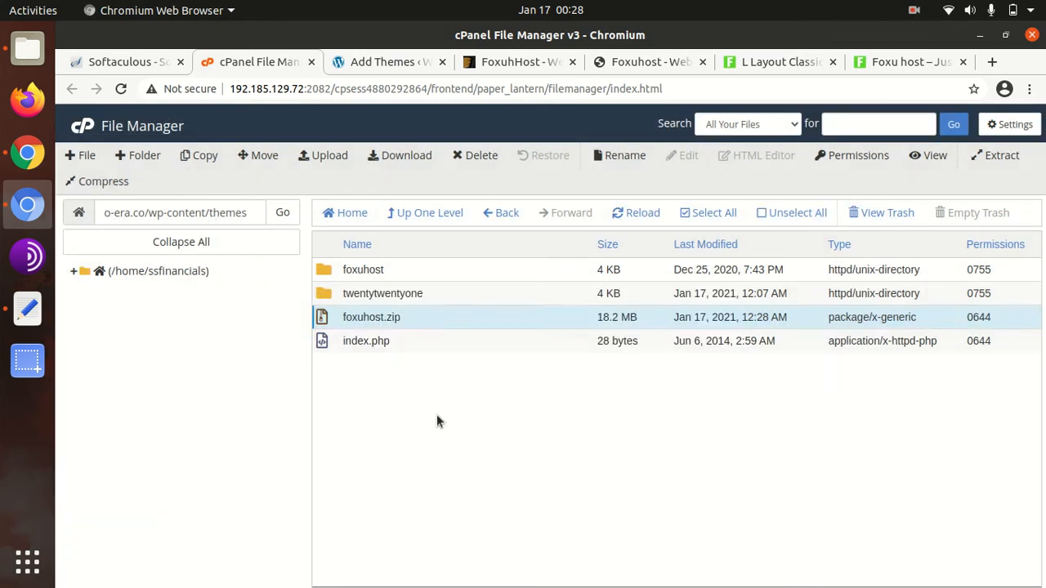
# Return to the WordPress Themes page, review the Foxuhost theme's details and version, and activate the theme
pyautogui.click(391, 63)
pyautogui.click(96, 331)
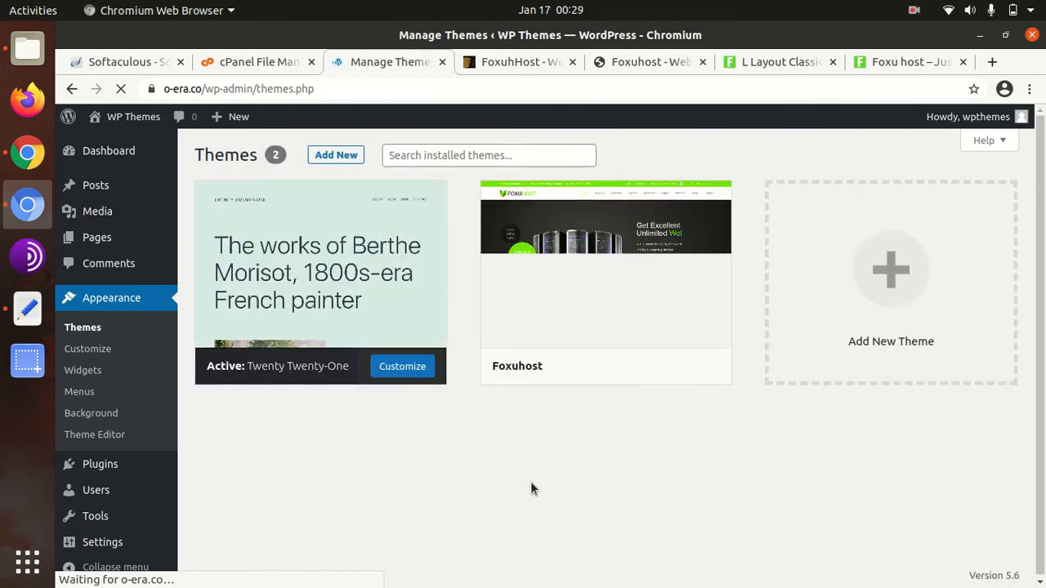
pyautogui.moveTo(576, 306)
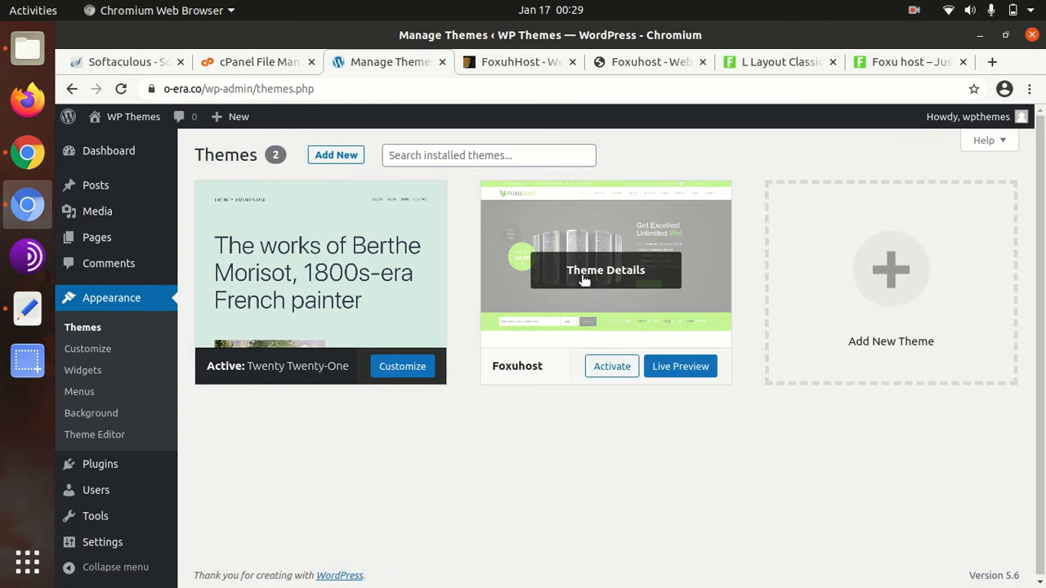
pyautogui.click(585, 280)
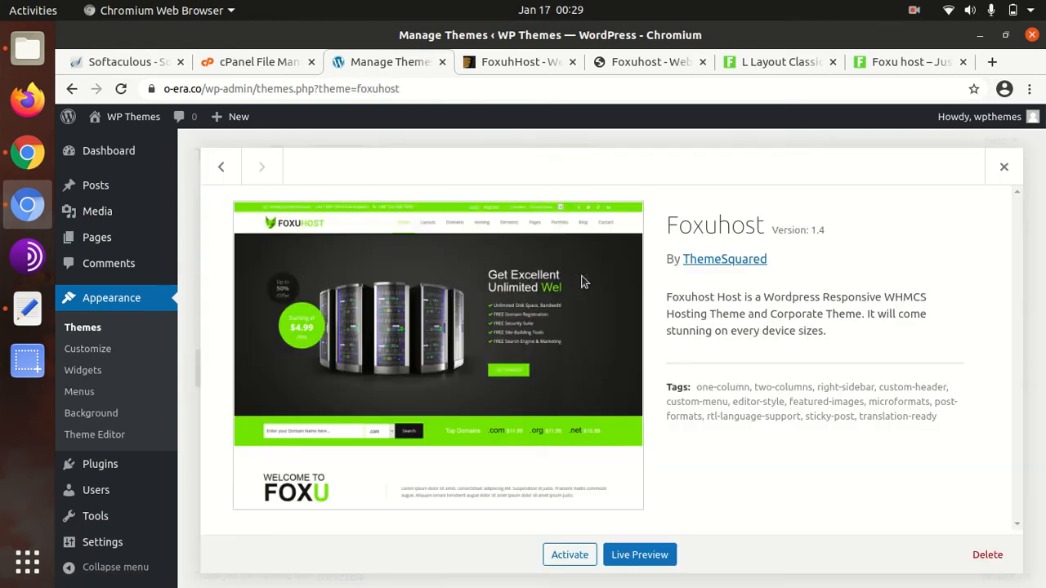
pyautogui.doubleClick(691, 233)
pyautogui.click(815, 230)
pyautogui.moveTo(817, 229); pyautogui.dragTo(734, 237)
pyautogui.click(562, 556)
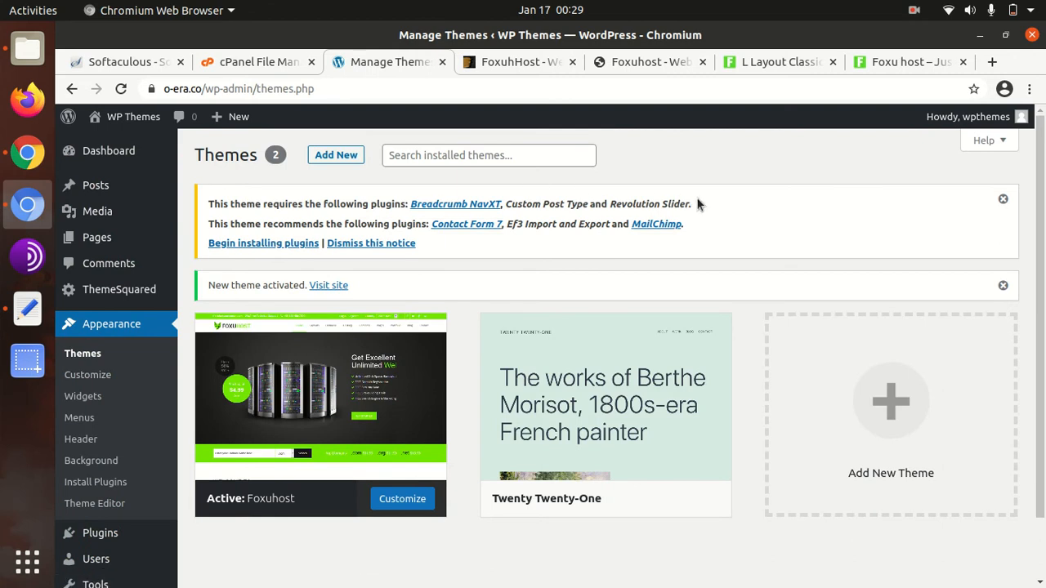
# Bulk-install all six required and recommended plugins listed for the Foxuhost theme
pyautogui.click(248, 244)
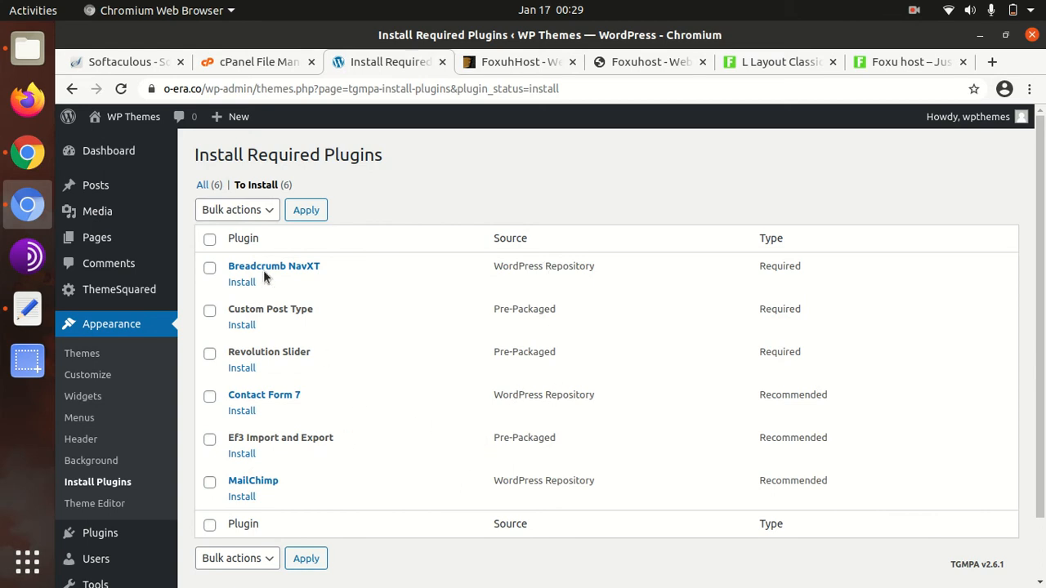
pyautogui.click(209, 239)
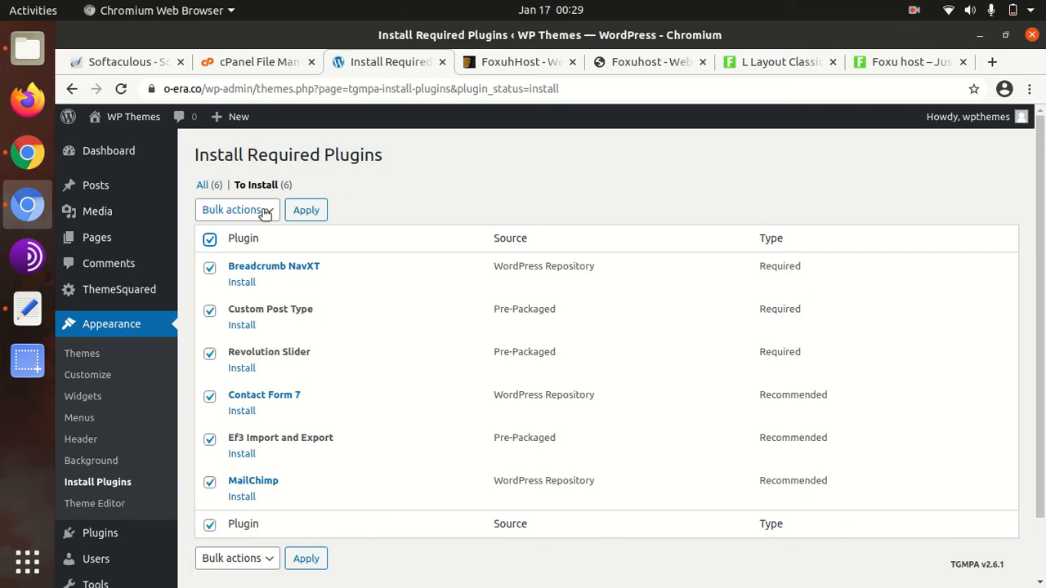
pyautogui.click(263, 211)
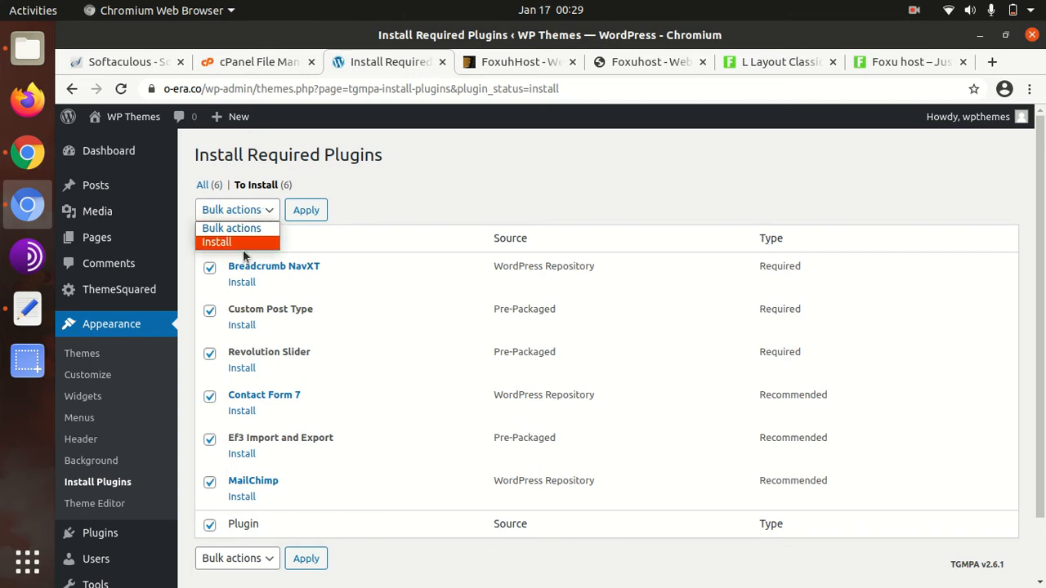
pyautogui.click(242, 245)
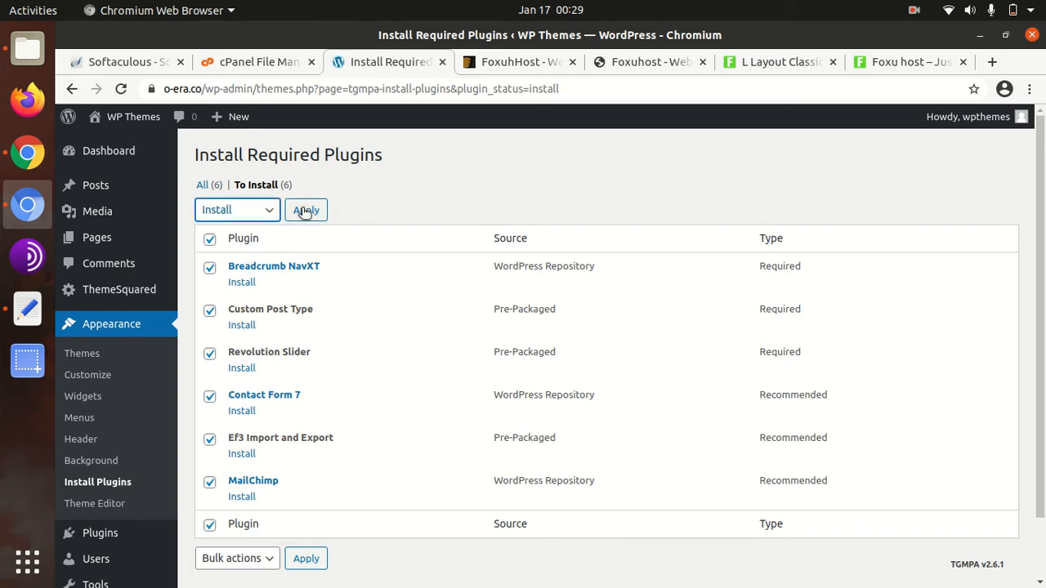
pyautogui.click(305, 211)
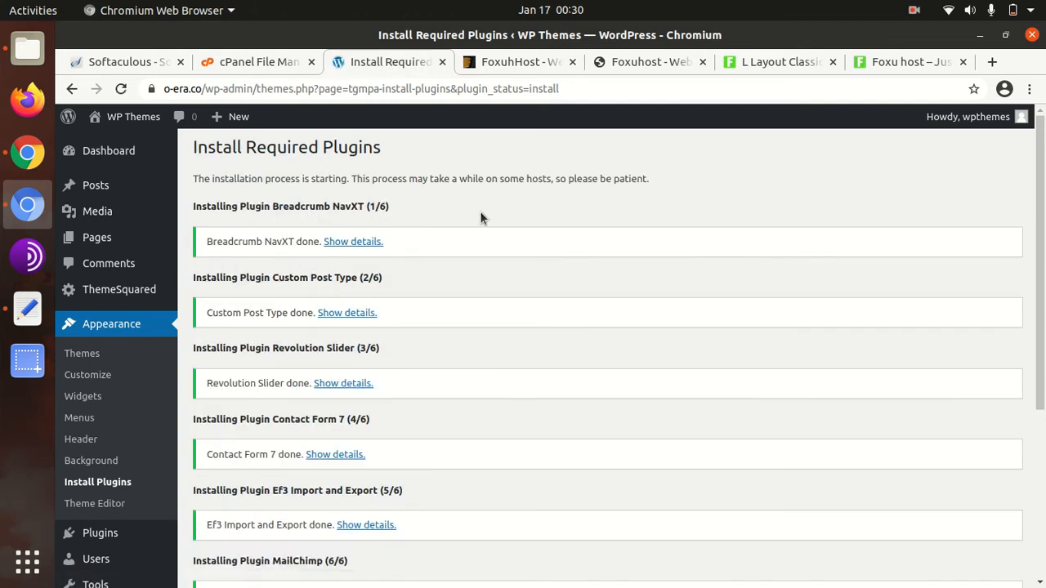
pyautogui.scroll(-5, 474, 211)
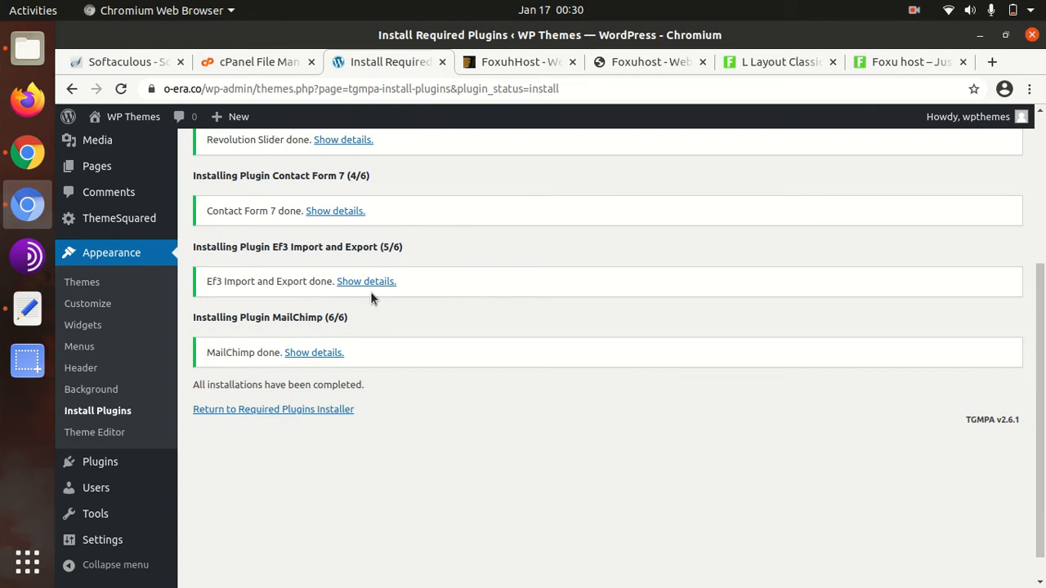
# Return to the Required Plugins installer and bulk-activate all six installed plugins
pyautogui.click(297, 411)
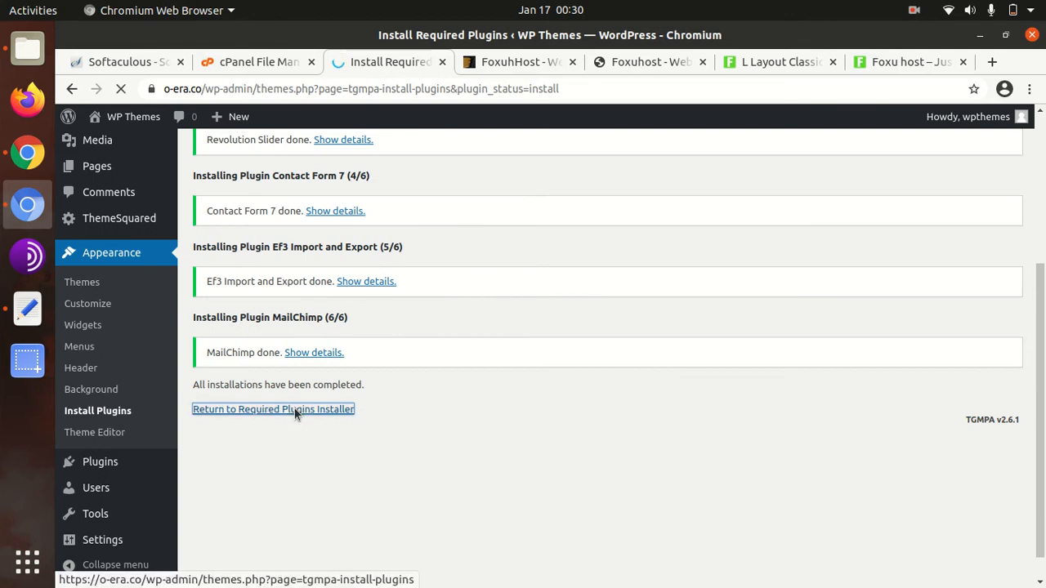
pyautogui.click(210, 239)
pyautogui.click(237, 210)
pyautogui.click(234, 268)
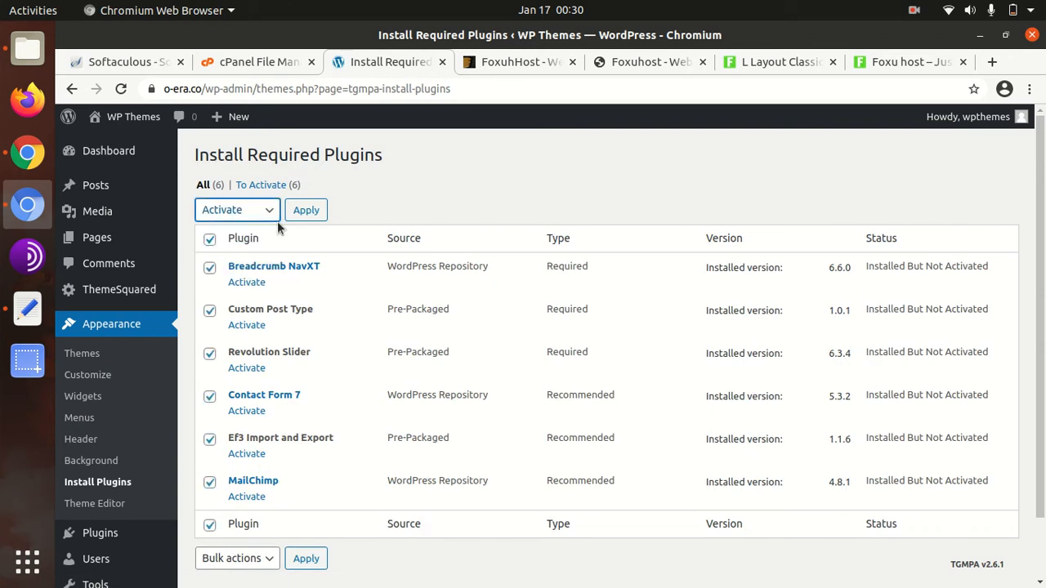
pyautogui.click(292, 212)
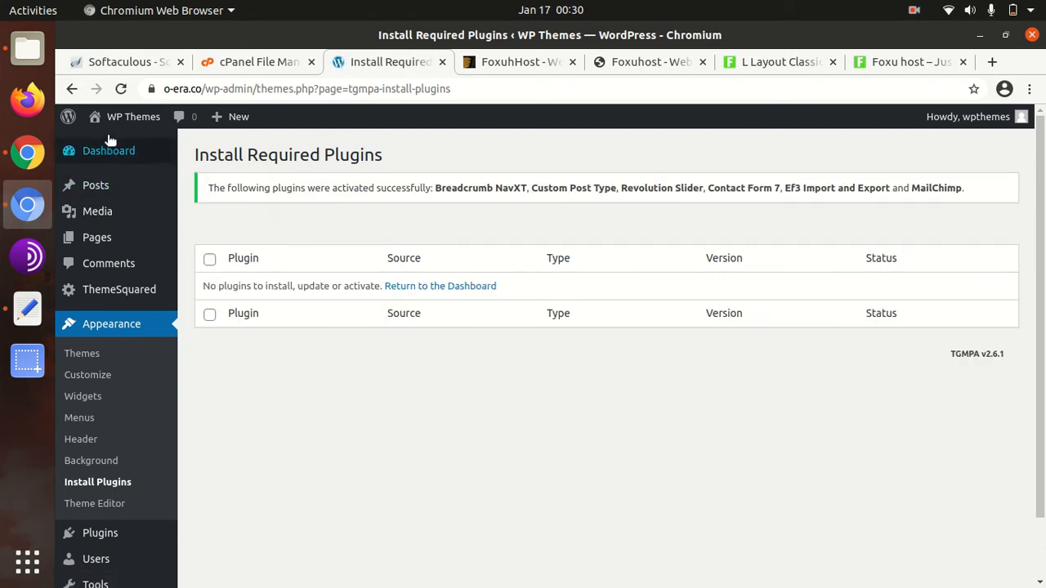
# View the live site in a new browser tab and compare it with the open Foxuhost demo pages
pyautogui.moveTo(116, 121)
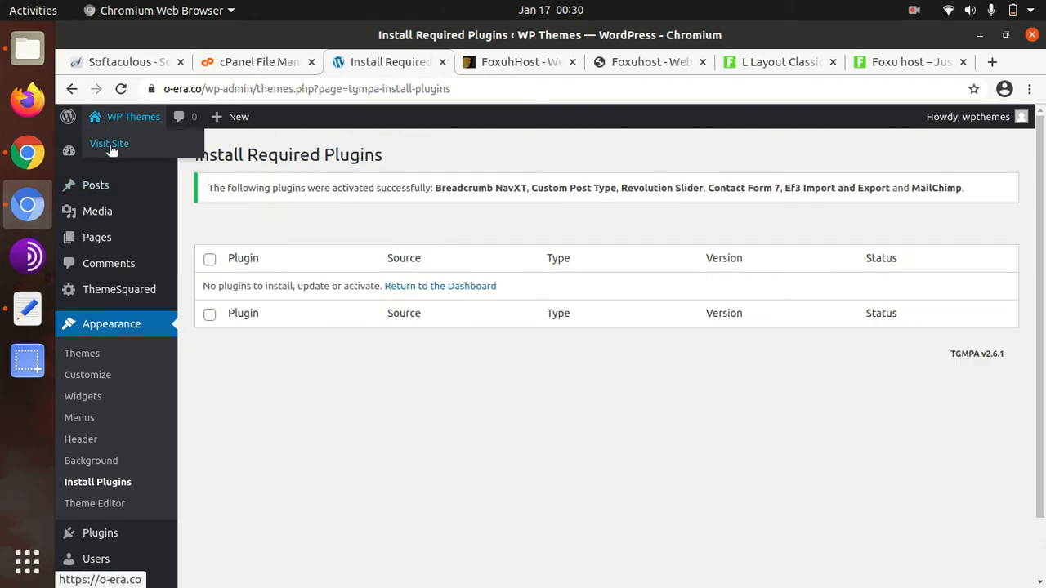
pyautogui.middleClick(111, 150)
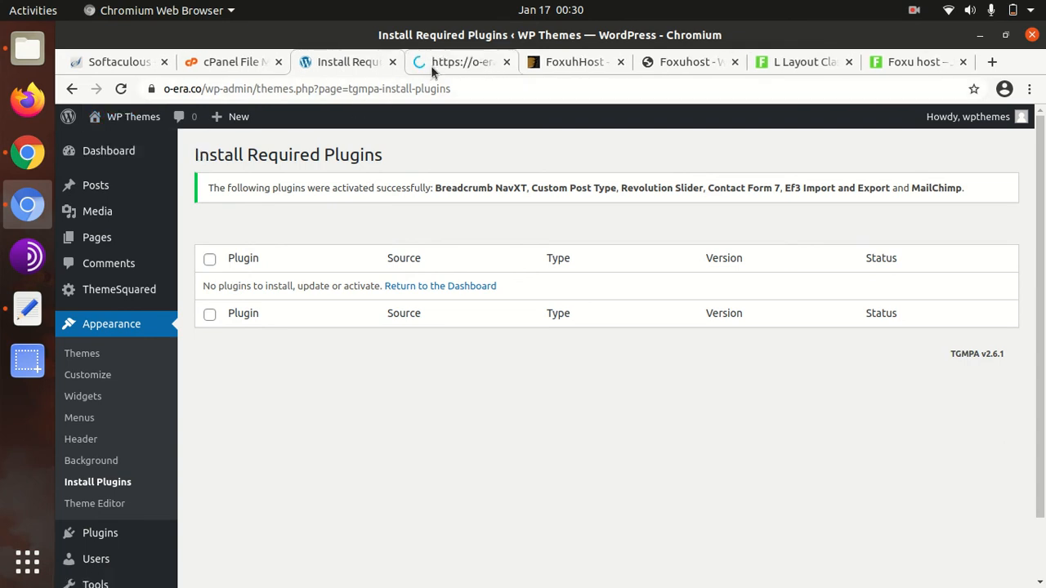
pyautogui.click(430, 68)
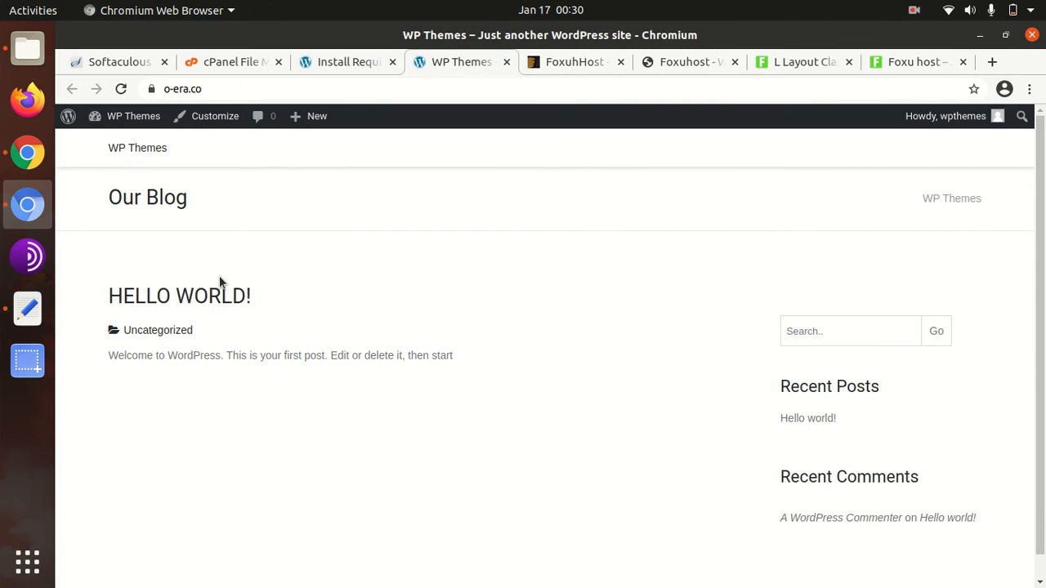
pyautogui.click(788, 65)
pyautogui.click(904, 63)
pyautogui.click(806, 65)
# Return to the WordPress admin, reload the plugin installer page, and go to the main dashboard at o-era.co/wp-admin/
pyautogui.click(353, 68)
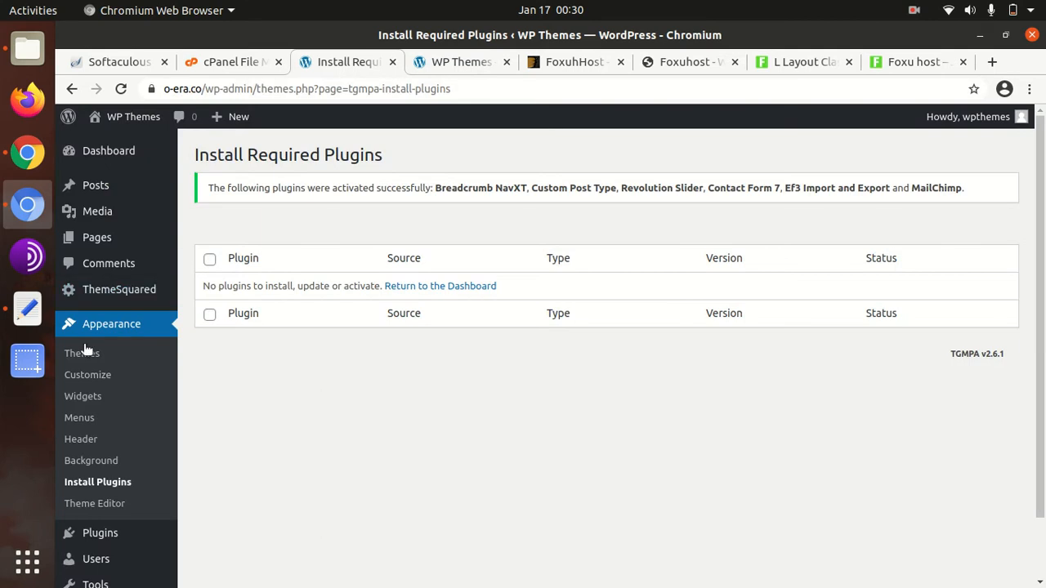
pyautogui.scroll(-1, 100, 368)
pyautogui.moveTo(92, 520)
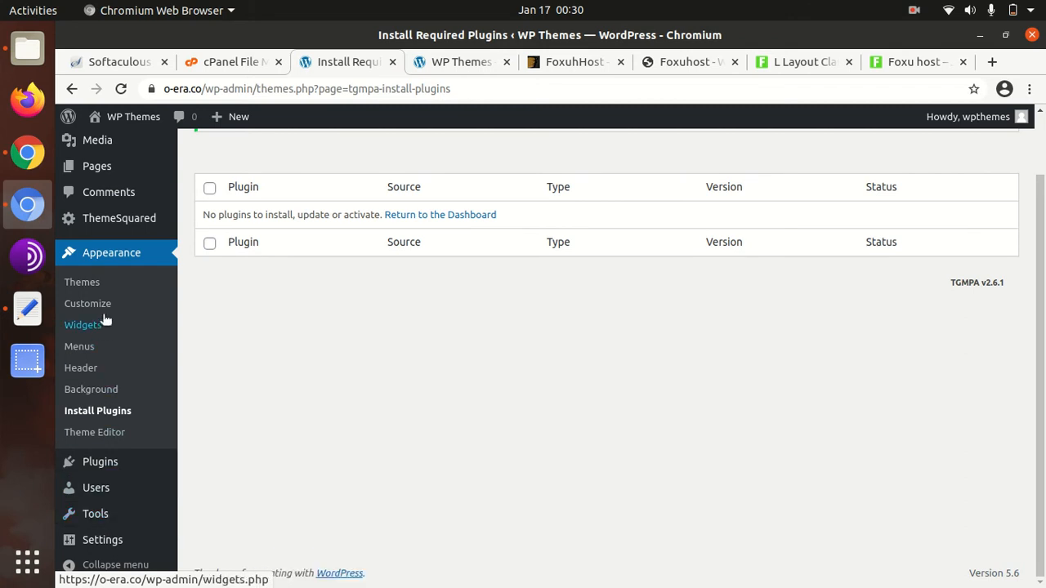
pyautogui.click(121, 89)
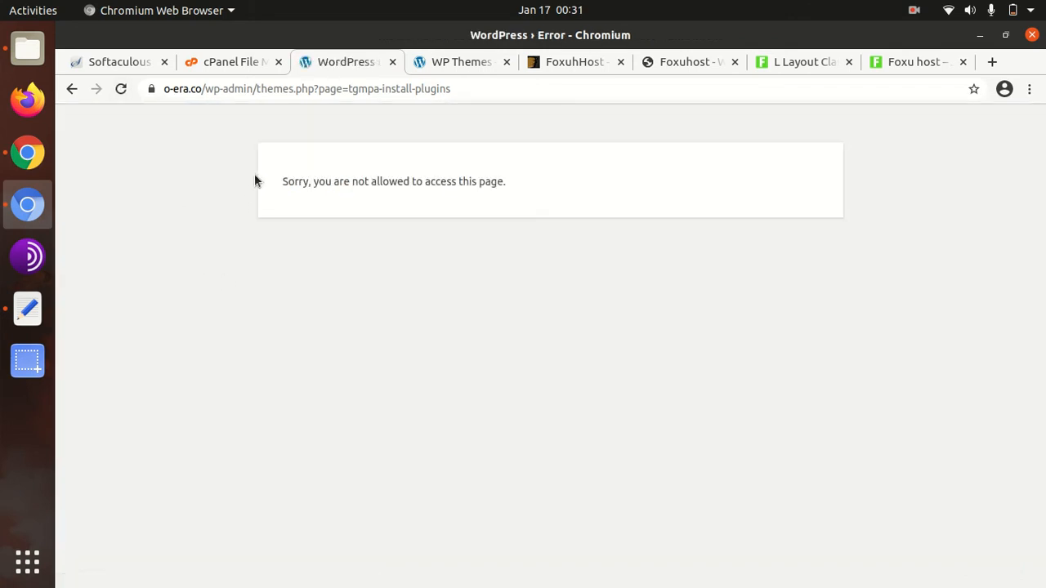
pyautogui.moveTo(256, 89); pyautogui.dragTo(495, 90)
pyautogui.press('BackSpace')
pyautogui.press('Return')
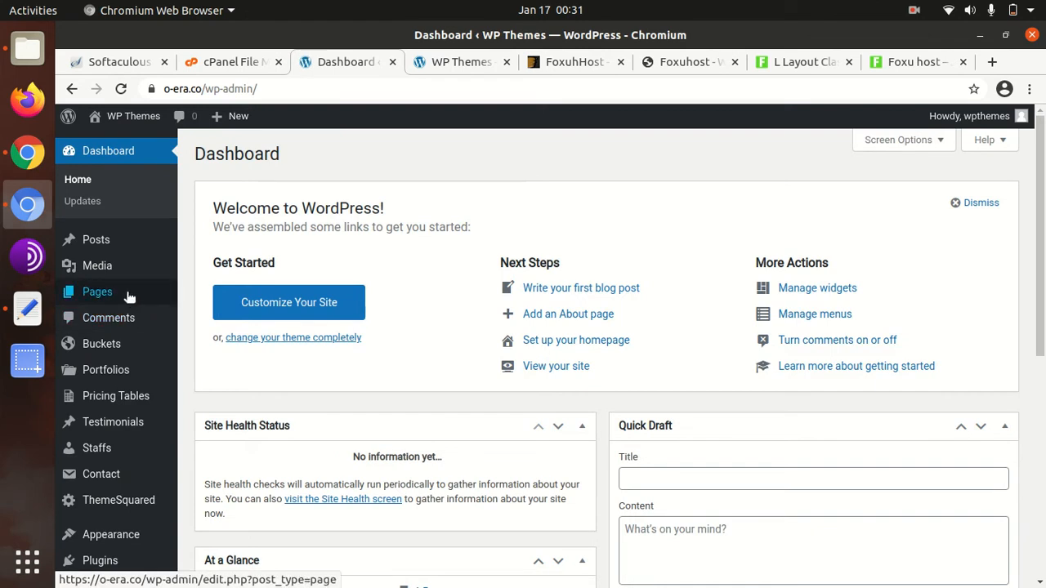
# Open the Install Demo tool and check the server's PHP version, memory, execution time and post size limits
pyautogui.scroll(-4, 117, 392)
pyautogui.moveTo(106, 453)
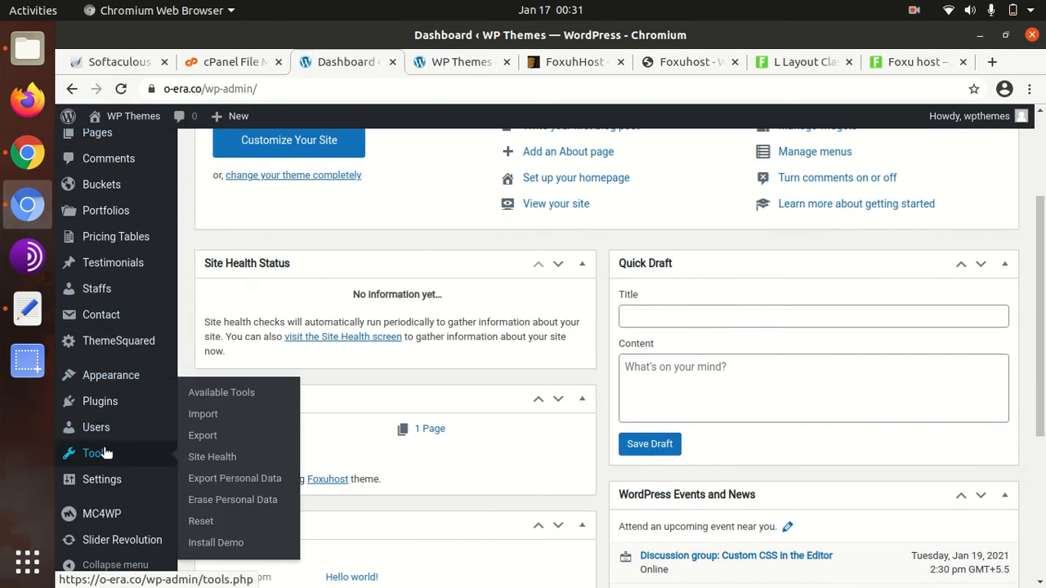
pyautogui.scroll(-1, 106, 453)
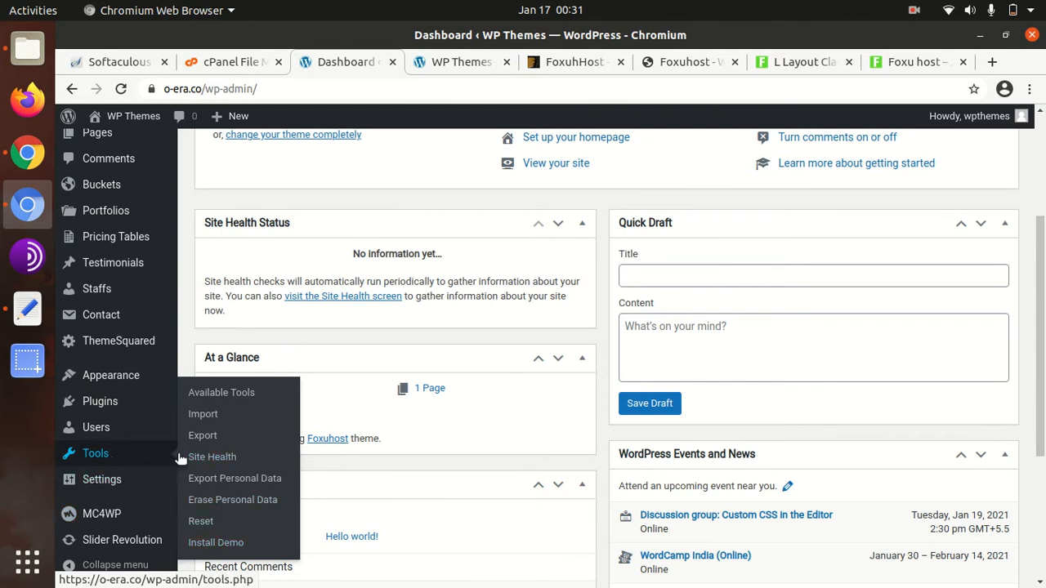
pyautogui.click(211, 543)
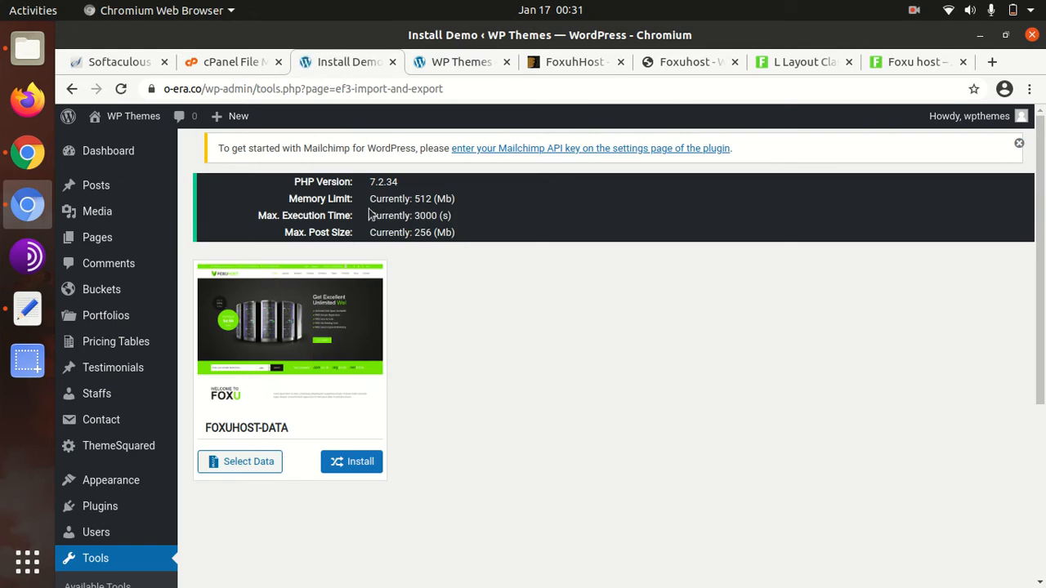
pyautogui.moveTo(369, 183); pyautogui.dragTo(437, 204)
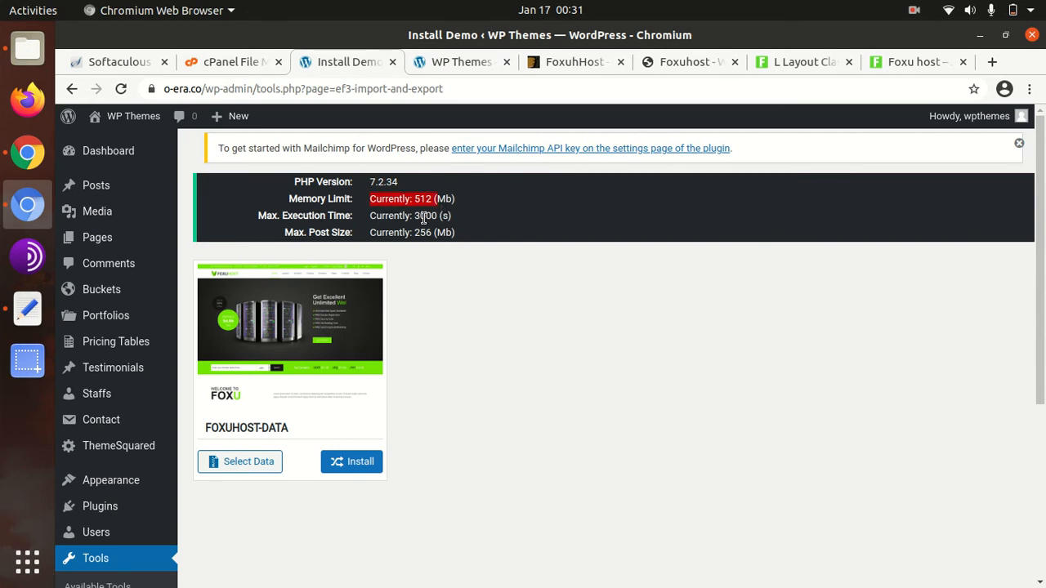
pyautogui.click(426, 309)
# Review the FOXUHOST-DATA data choices, keep All selected, and install the demo data, confirming the request
pyautogui.scroll(-3, 426, 315)
pyautogui.click(240, 344)
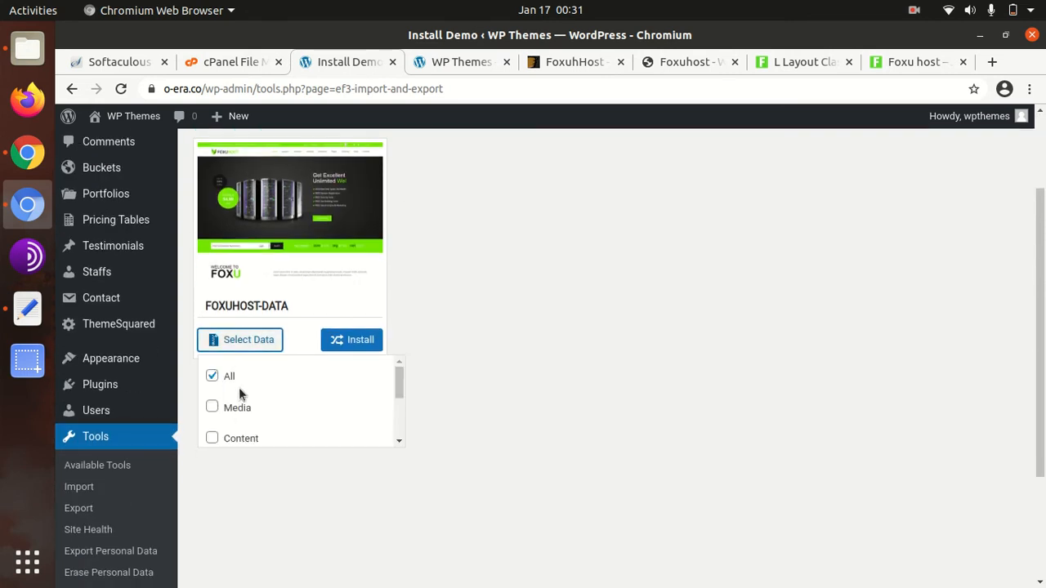
pyautogui.scroll(-1, 310, 381)
pyautogui.scroll(-2, 285, 378)
pyautogui.scroll(3, 283, 381)
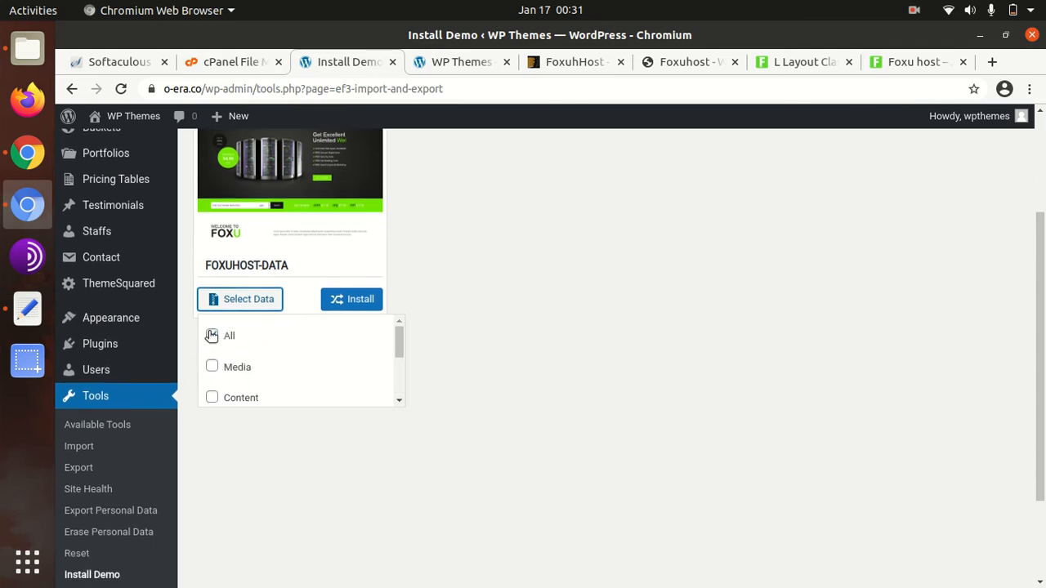
pyautogui.click(212, 335)
pyautogui.click(352, 301)
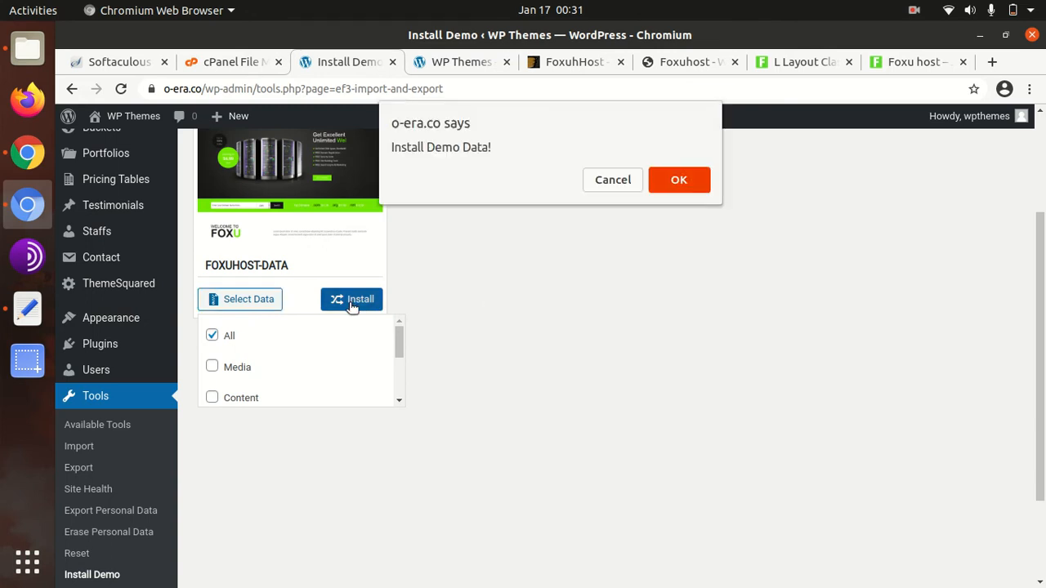
pyautogui.click(674, 181)
# Open the live site in a new browser tab and close the older tab of the same site
pyautogui.scroll(1, 563, 261)
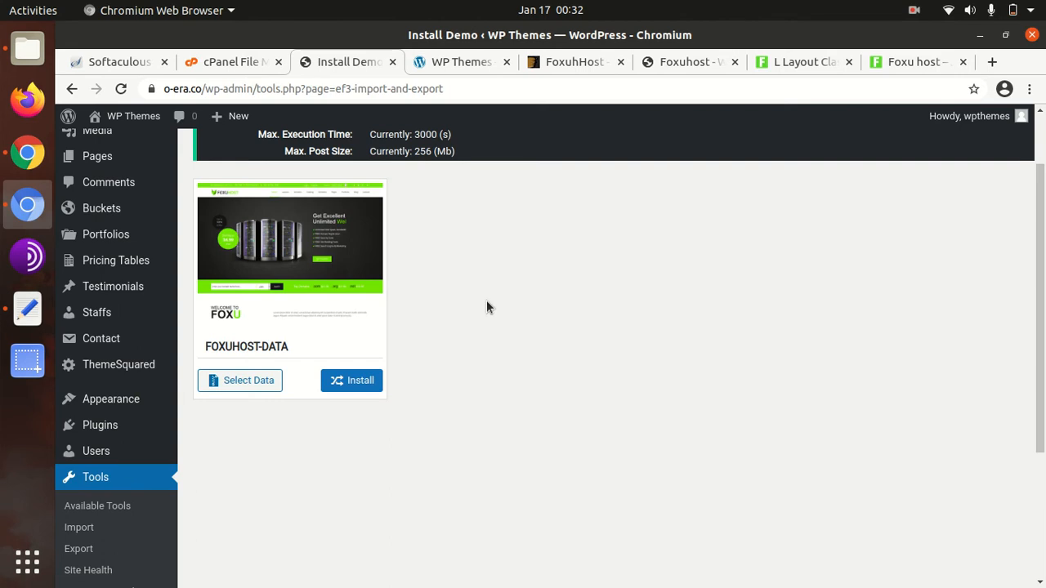
pyautogui.scroll(2, 381, 289)
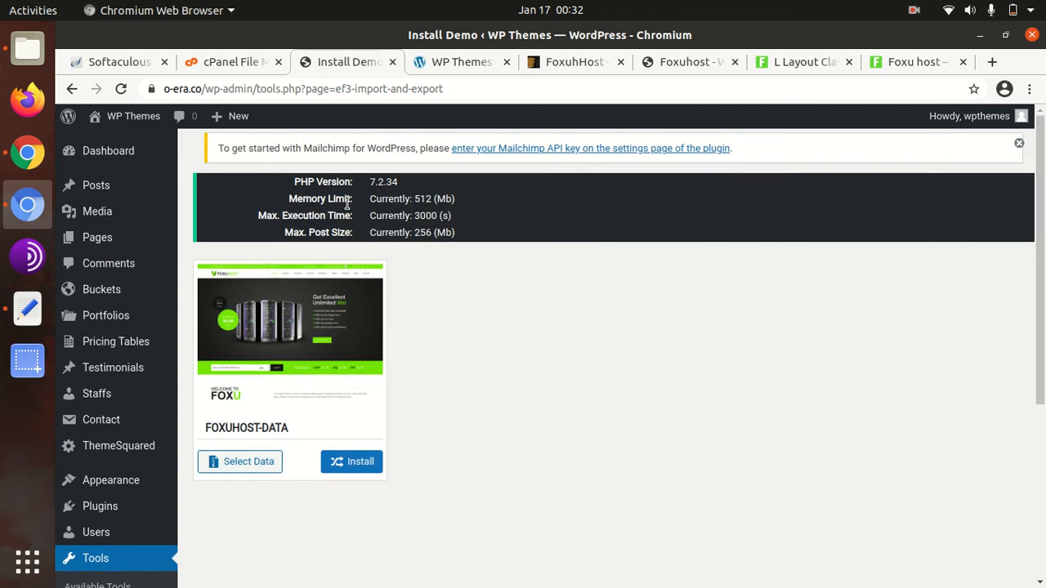
pyautogui.moveTo(123, 116)
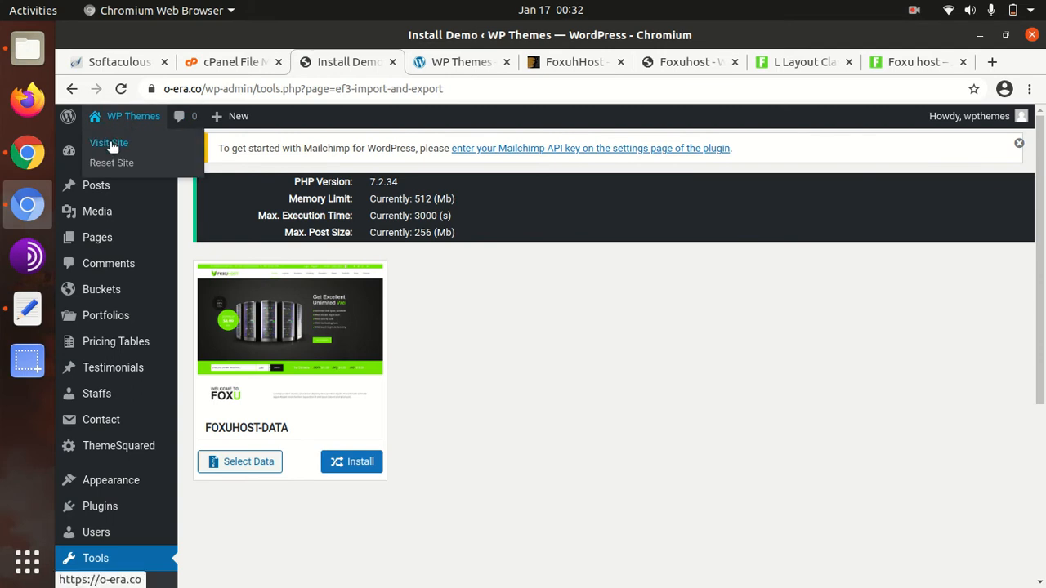
pyautogui.middleClick(106, 141)
pyautogui.click(433, 65)
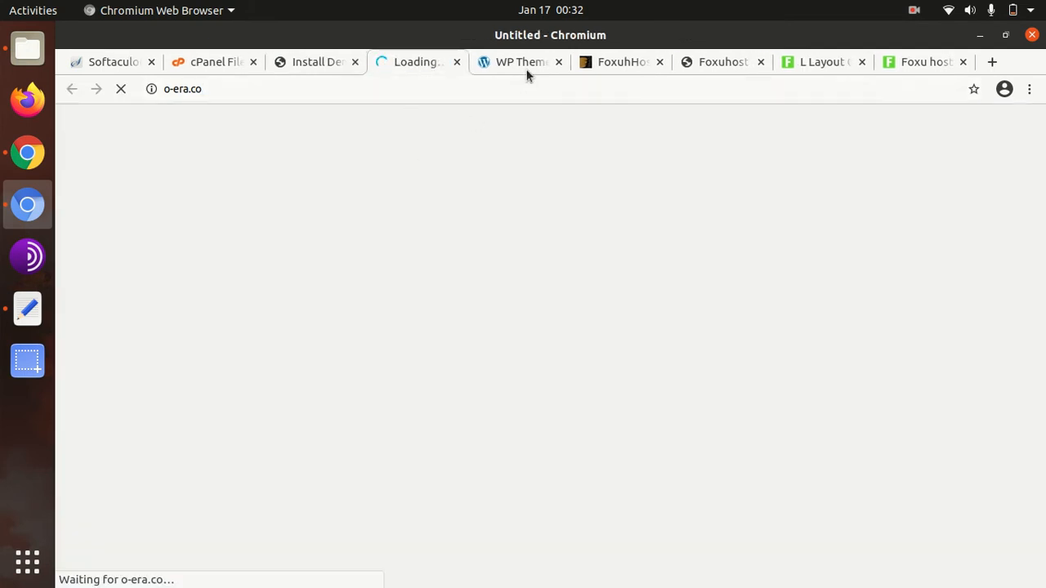
pyautogui.click(558, 65)
pyautogui.click(427, 65)
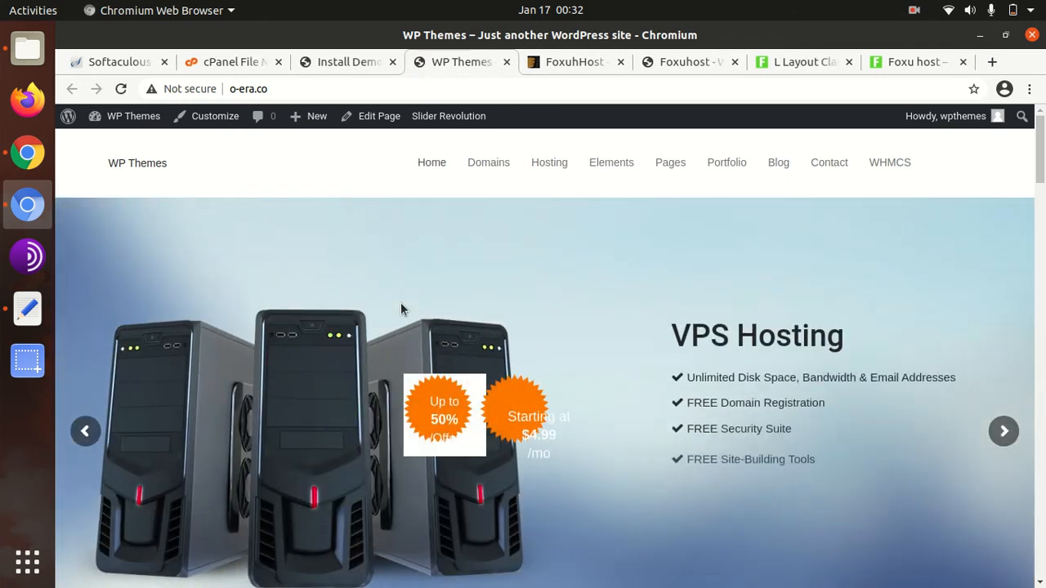
# Examine the imported demo homepage from the slider through domain search, pricing tables, testimonials and clients
pyautogui.scroll(-3, 400, 308)
pyautogui.scroll(-6, 400, 308)
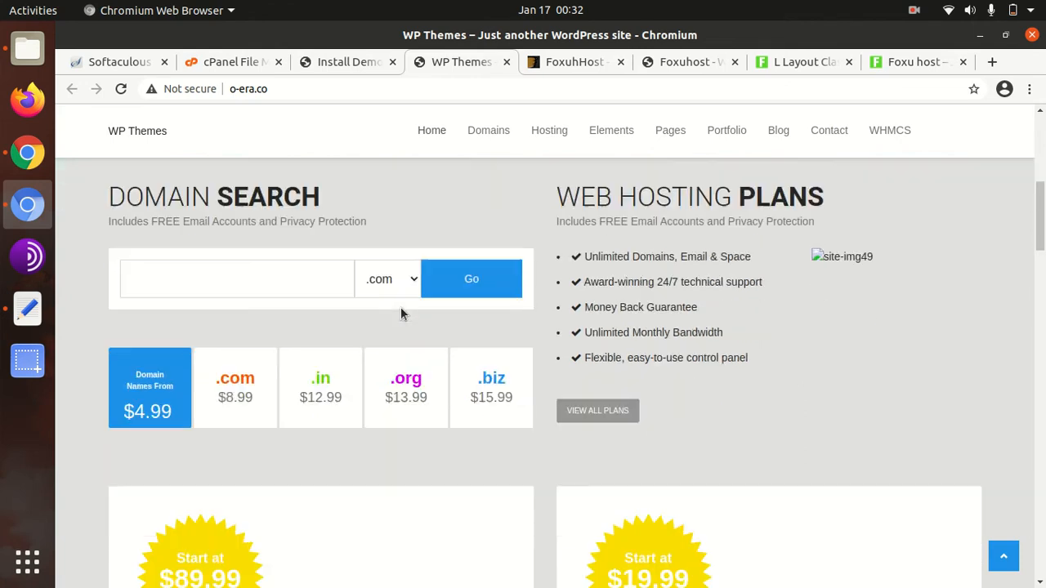
pyautogui.scroll(2, 400, 313)
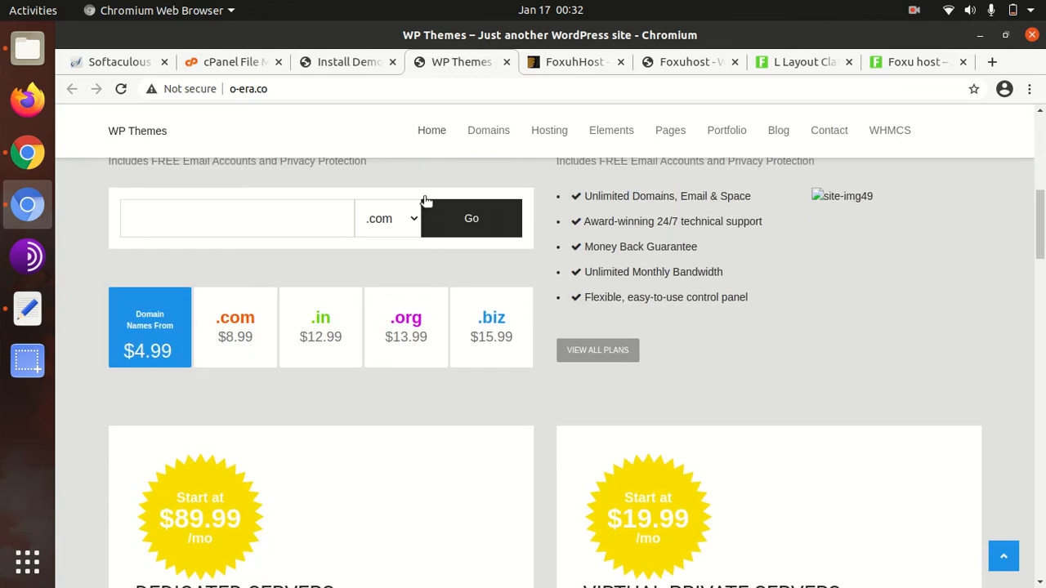
pyautogui.moveTo(424, 131)
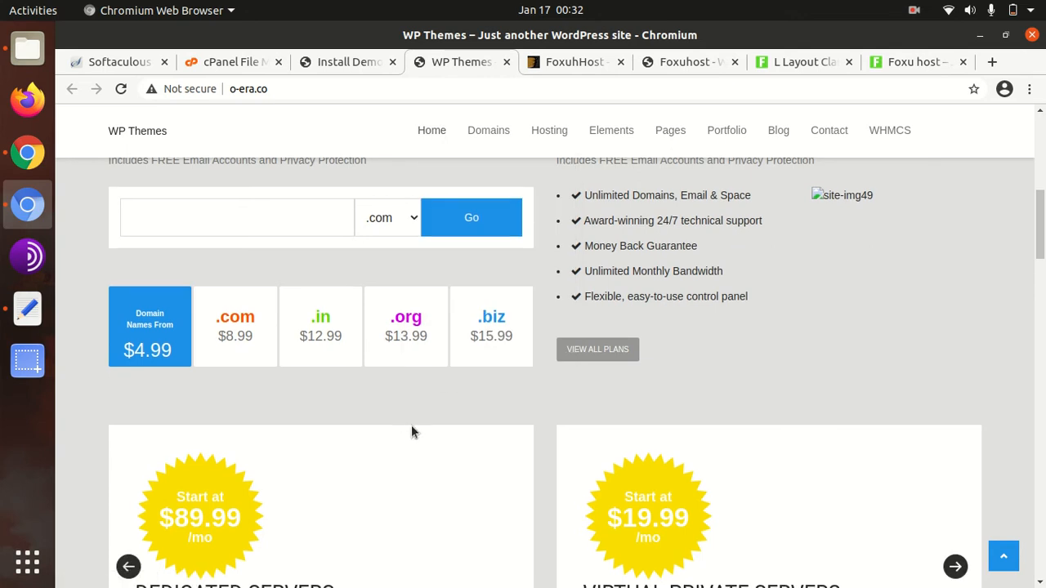
pyautogui.scroll(-9, 411, 431)
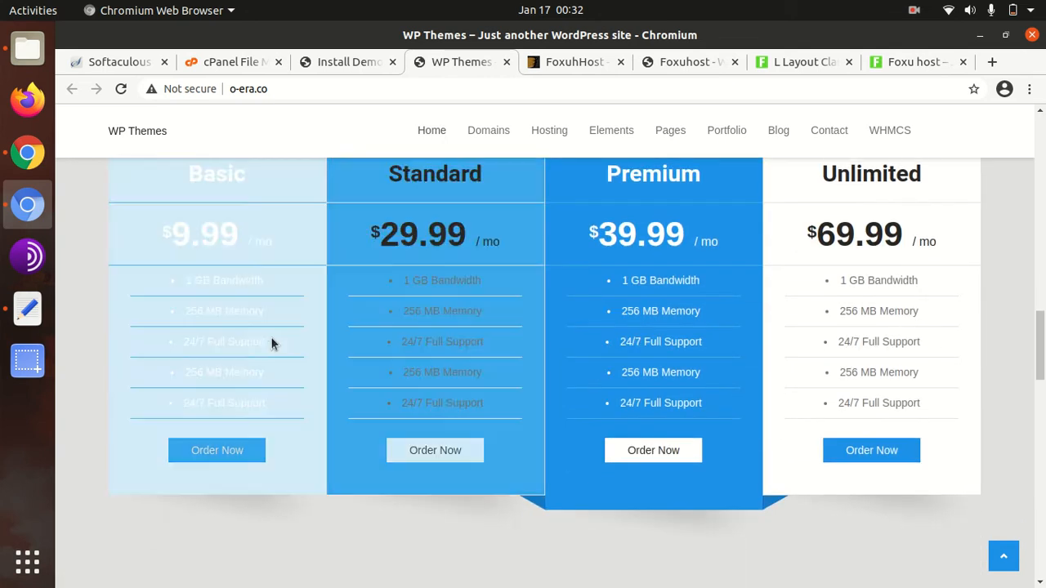
pyautogui.scroll(-4, 735, 355)
pyautogui.scroll(-2, 735, 351)
pyautogui.scroll(-4, 333, 352)
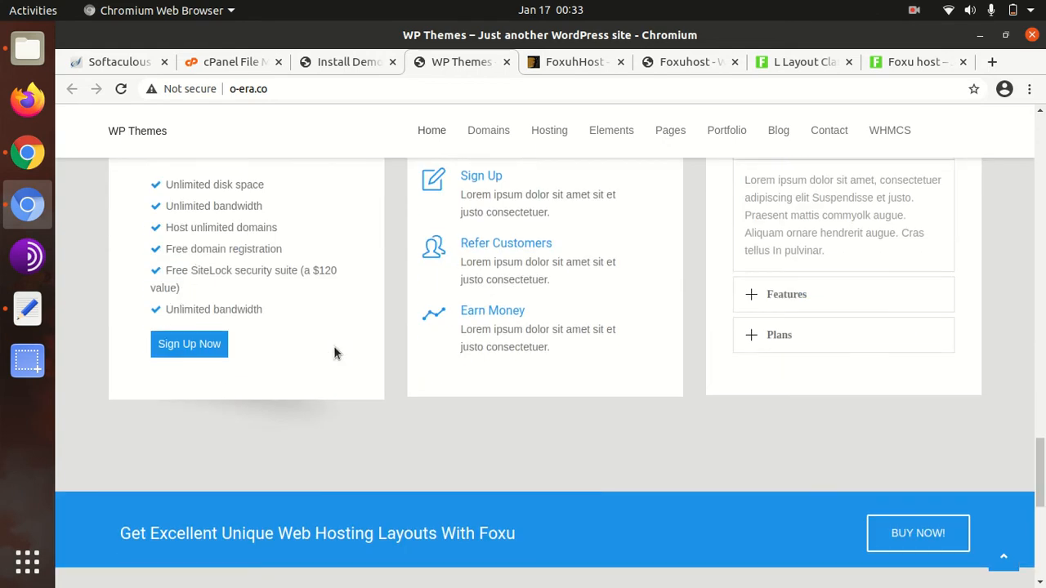
pyautogui.scroll(-6, 334, 352)
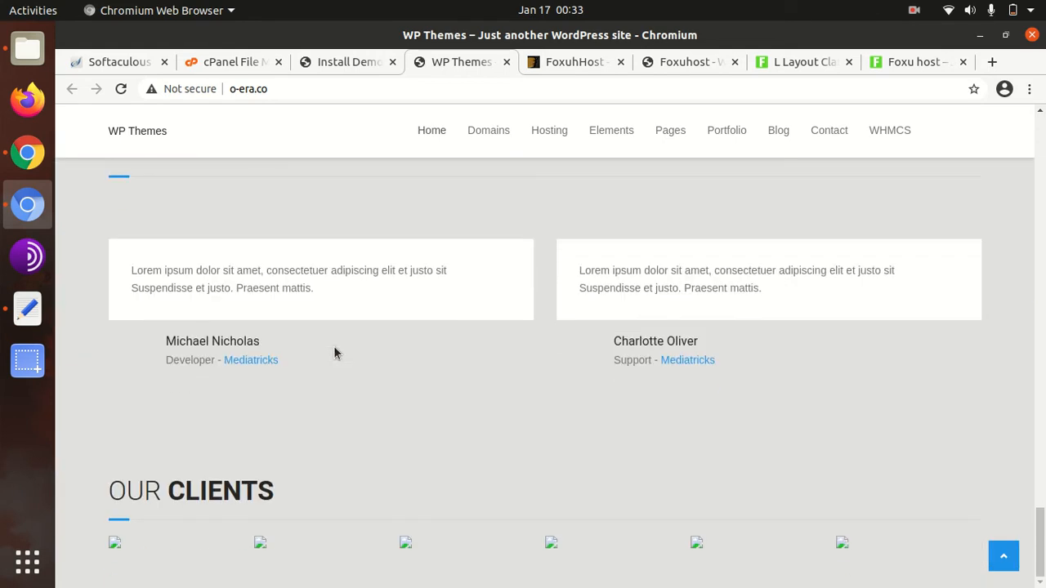
pyautogui.scroll(10, 334, 353)
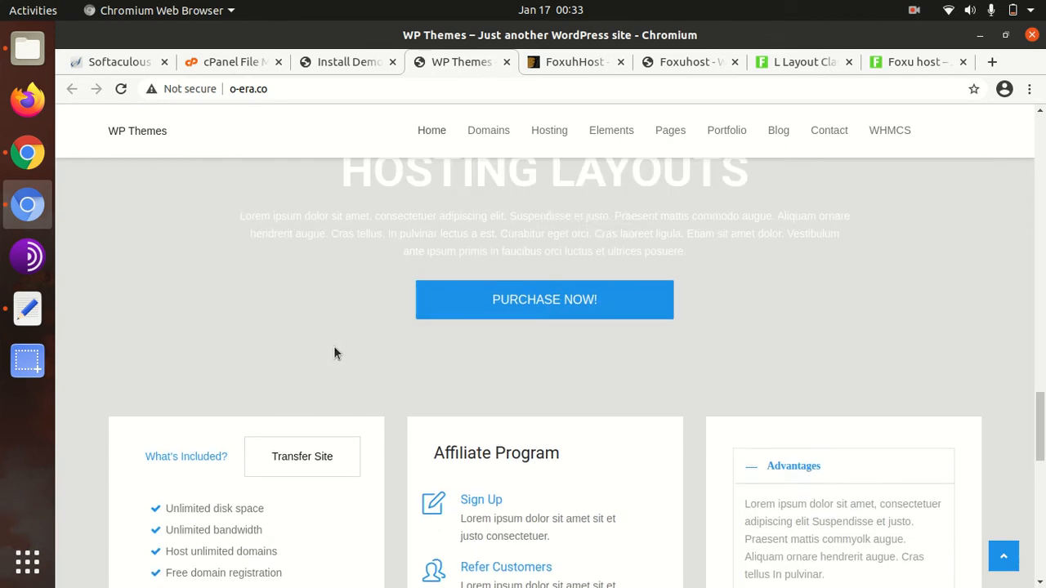
# Open the Layout Light2 homepage variant and look over its slider, domain search and pricing plans
pyautogui.scroll(6, 333, 353)
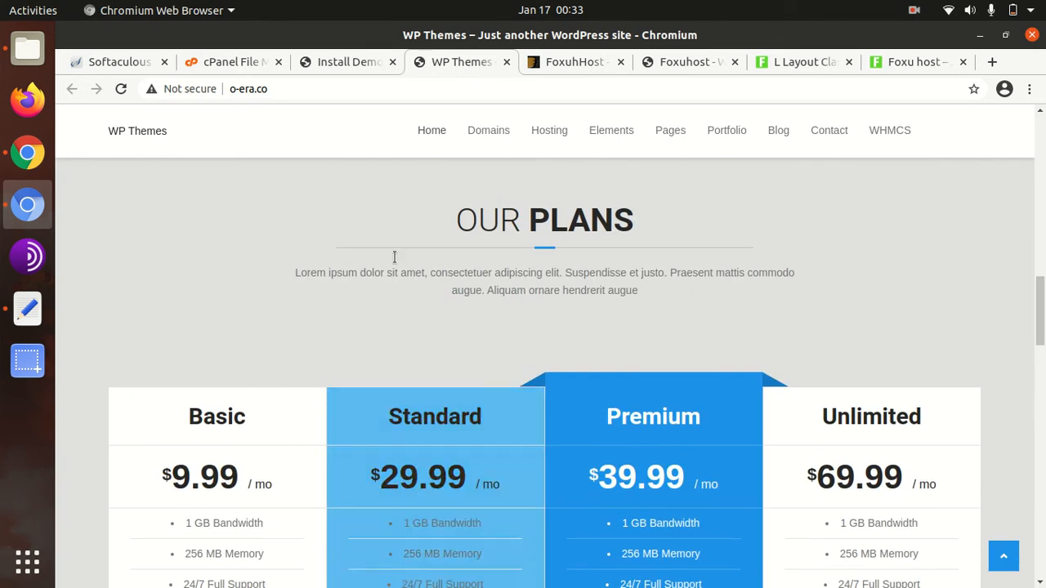
pyautogui.moveTo(495, 147)
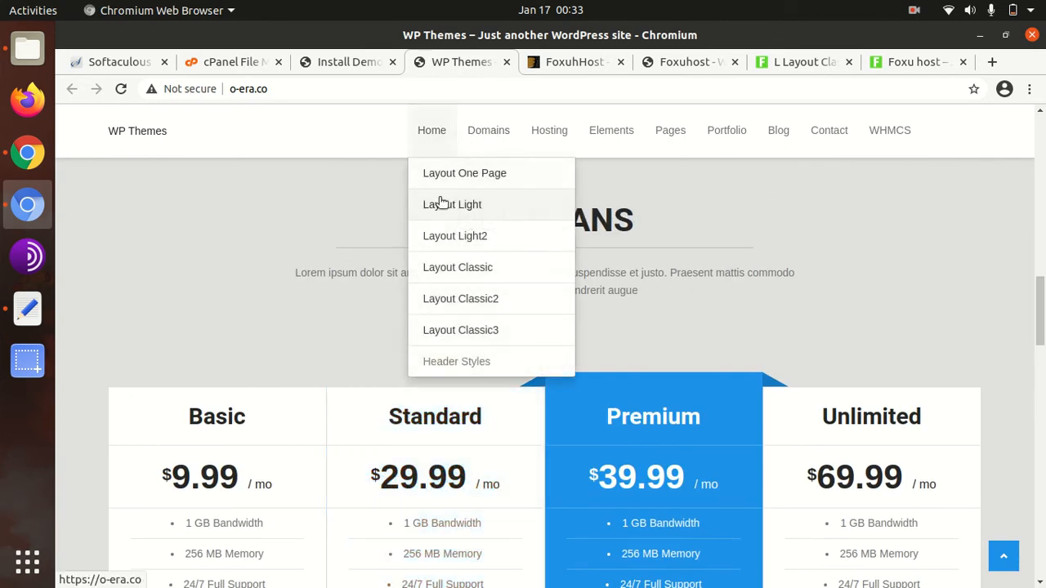
pyautogui.click(441, 237)
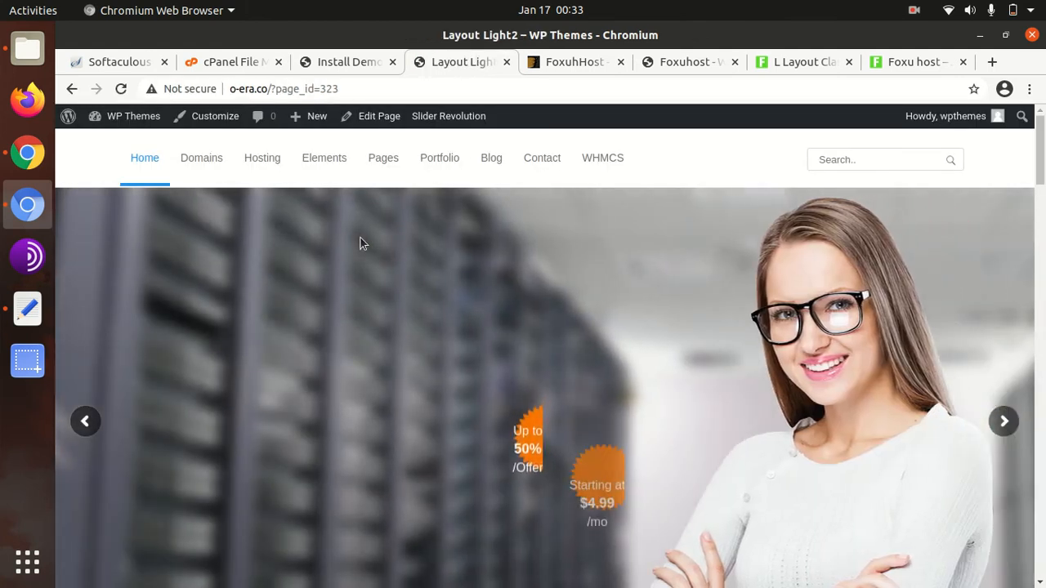
pyautogui.scroll(-5, 390, 304)
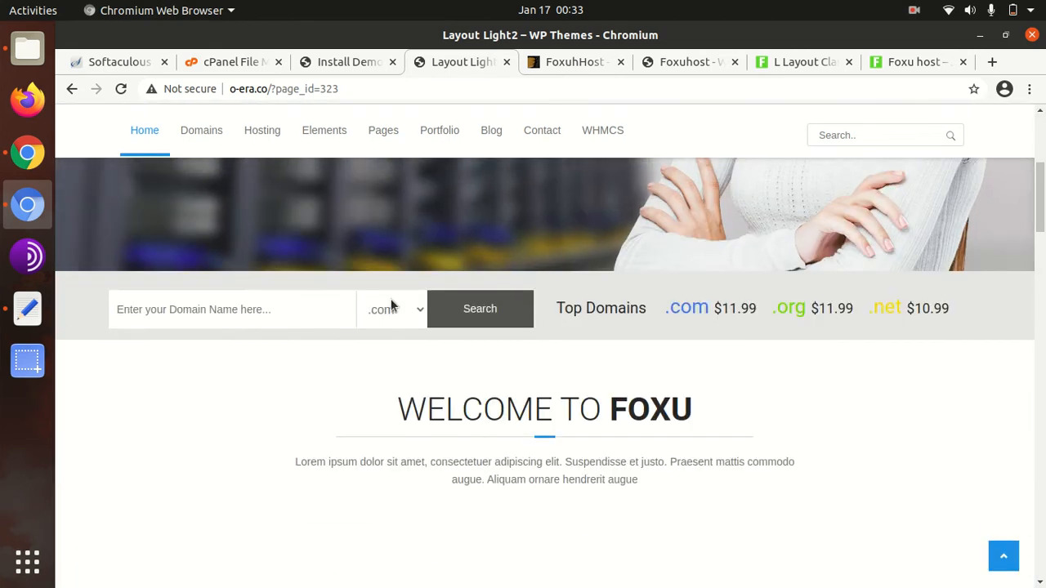
pyautogui.scroll(-4, 390, 302)
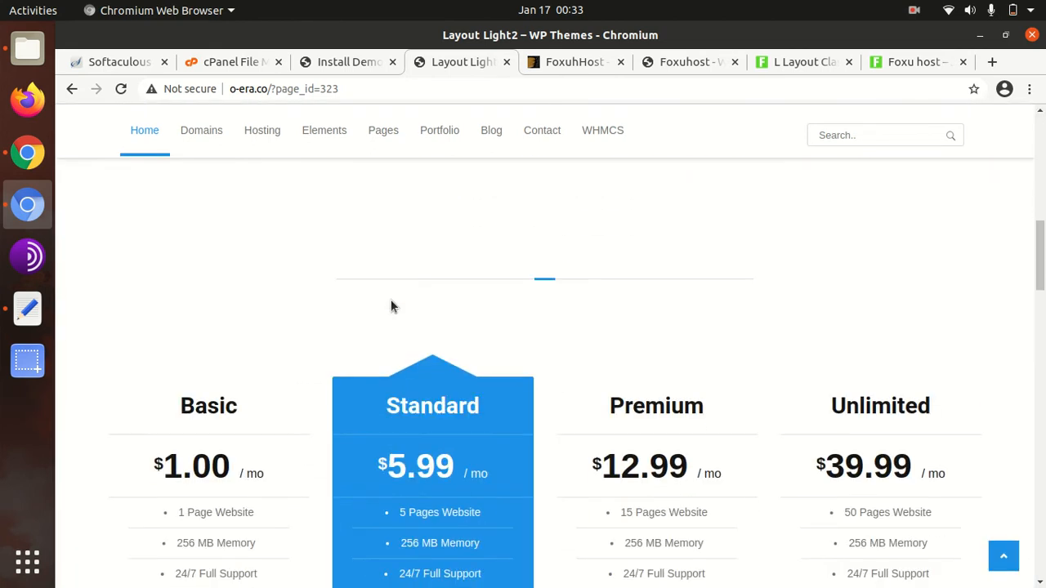
# Open the Layout Classic homepage variant and examine it from the slider through plans, services and the affiliate program
pyautogui.moveTo(227, 140)
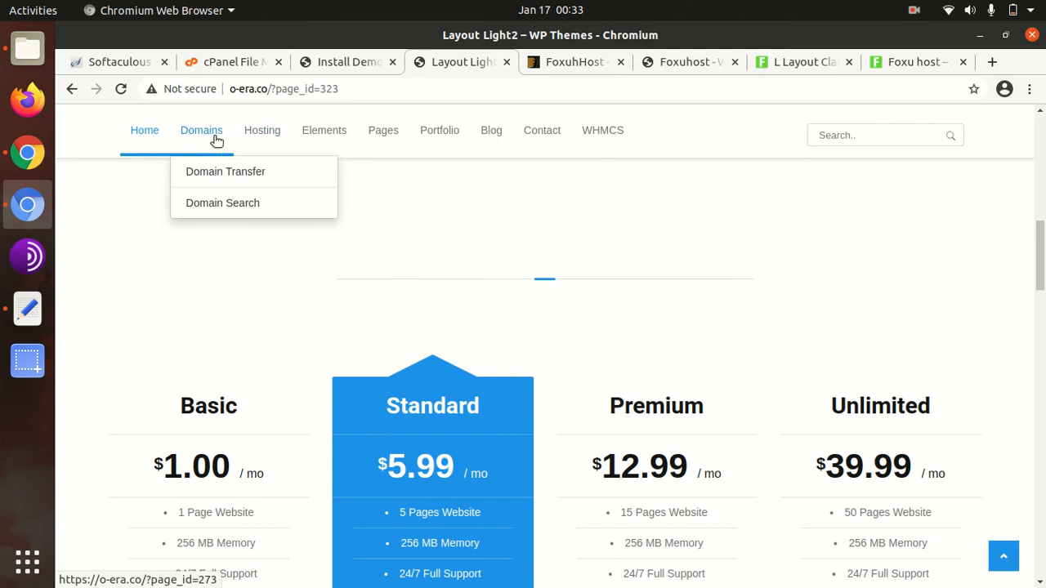
pyautogui.moveTo(149, 136)
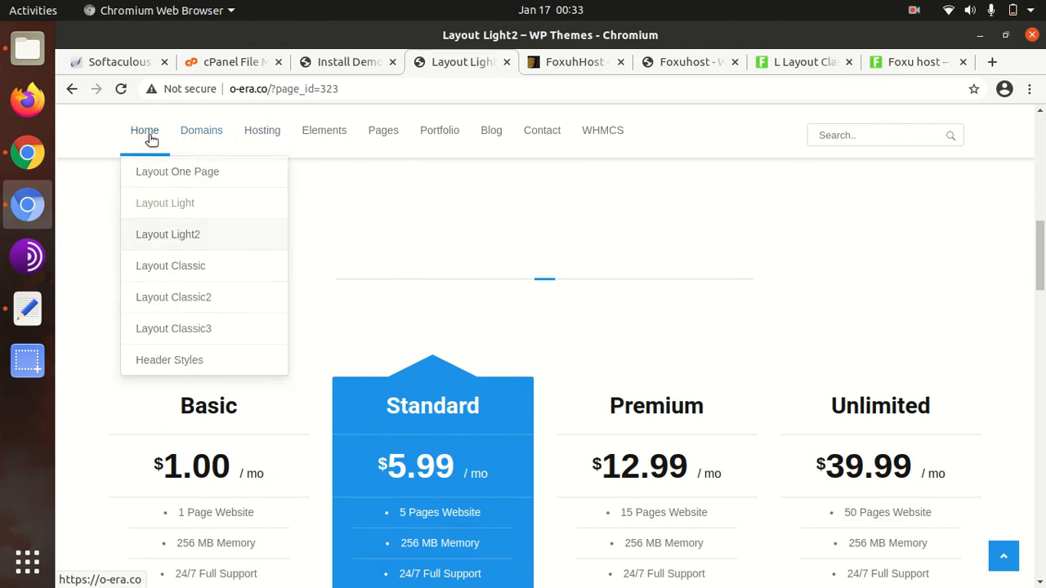
pyautogui.click(150, 272)
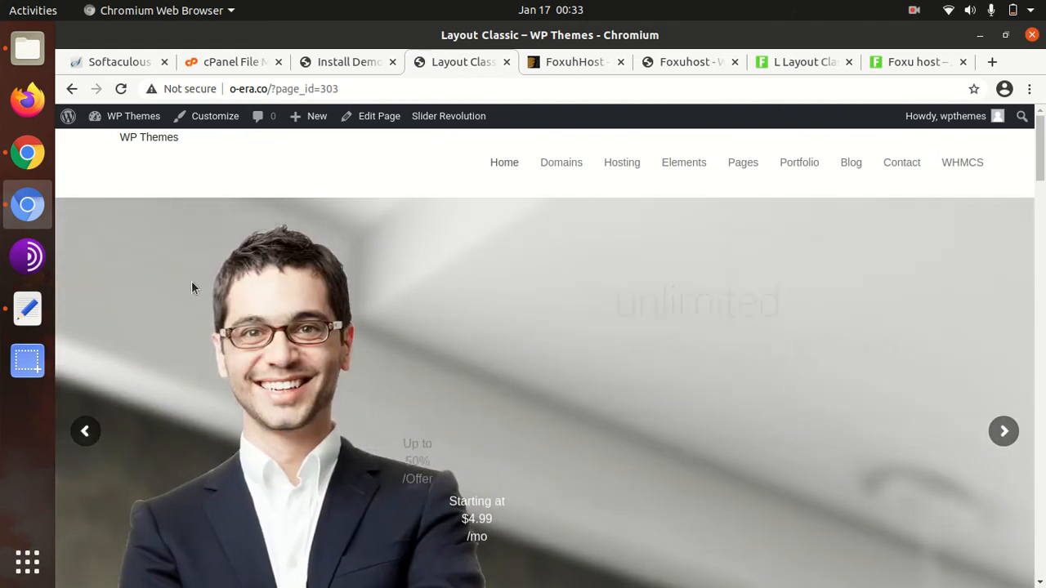
pyautogui.scroll(-5, 407, 322)
pyautogui.scroll(-8, 408, 324)
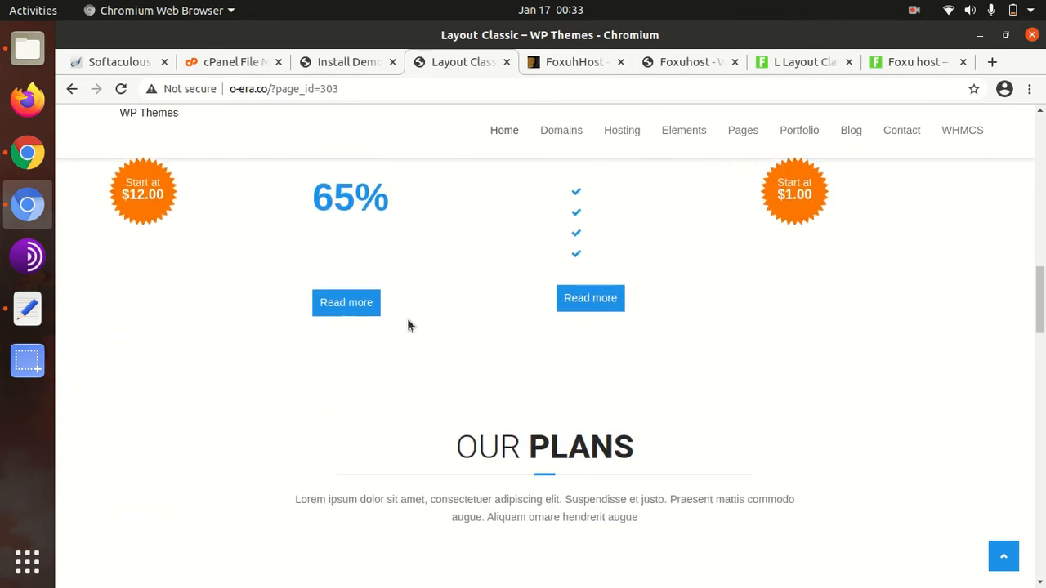
pyautogui.scroll(-6, 407, 318)
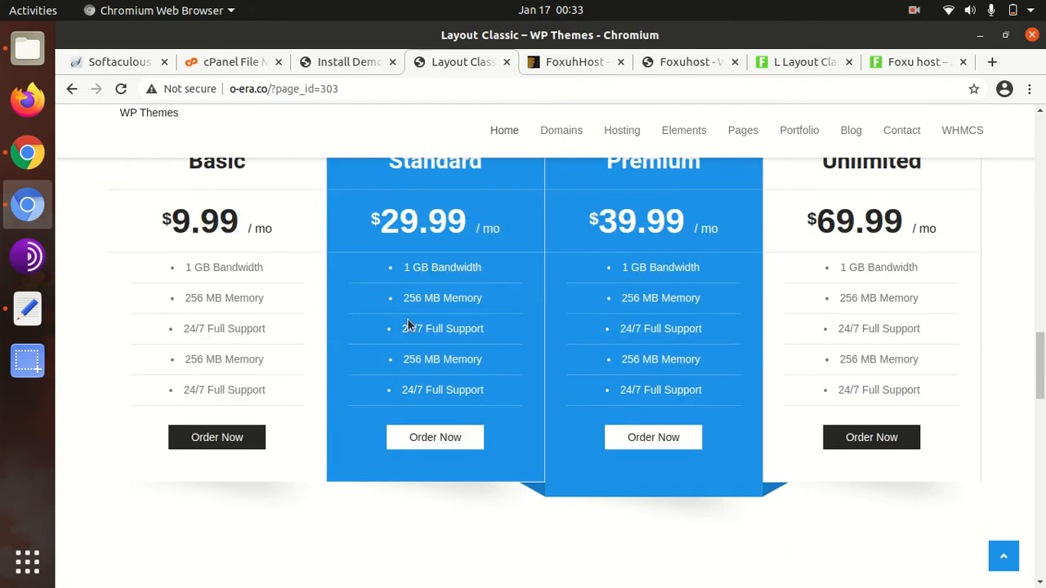
pyautogui.scroll(-4, 408, 320)
pyautogui.scroll(-3, 408, 326)
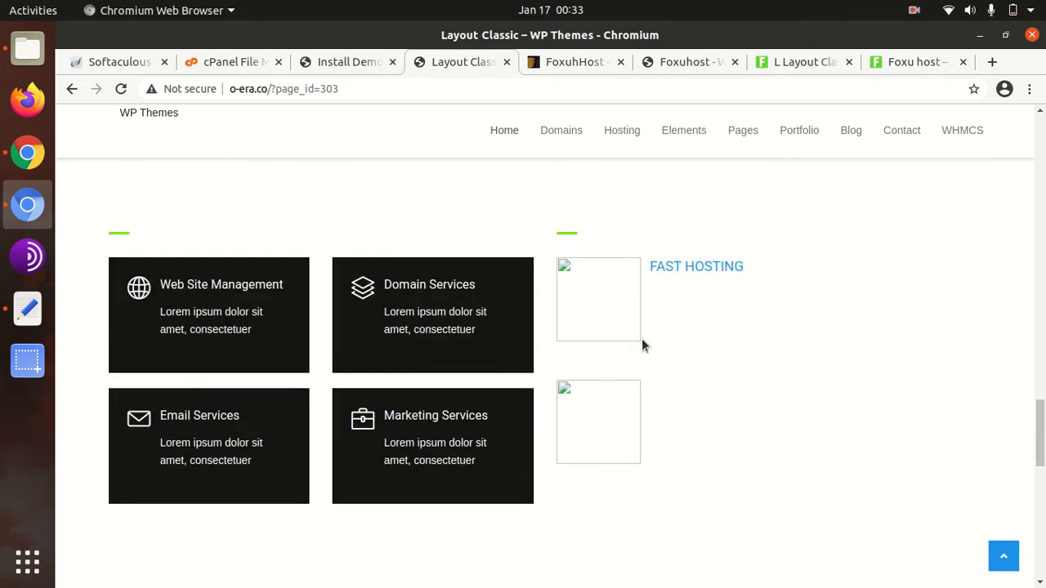
pyautogui.scroll(-4, 629, 300)
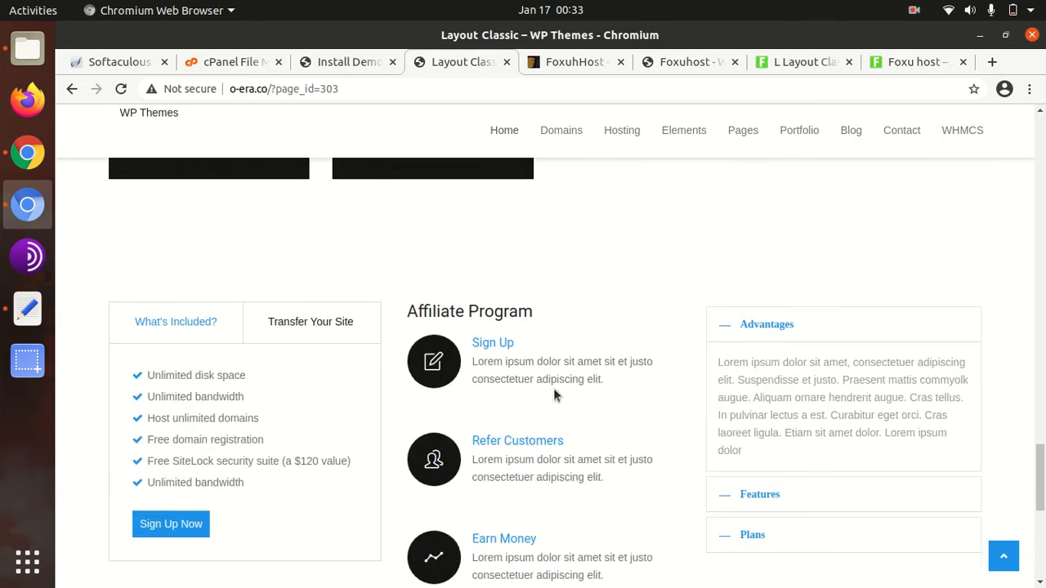
pyautogui.scroll(10, 521, 372)
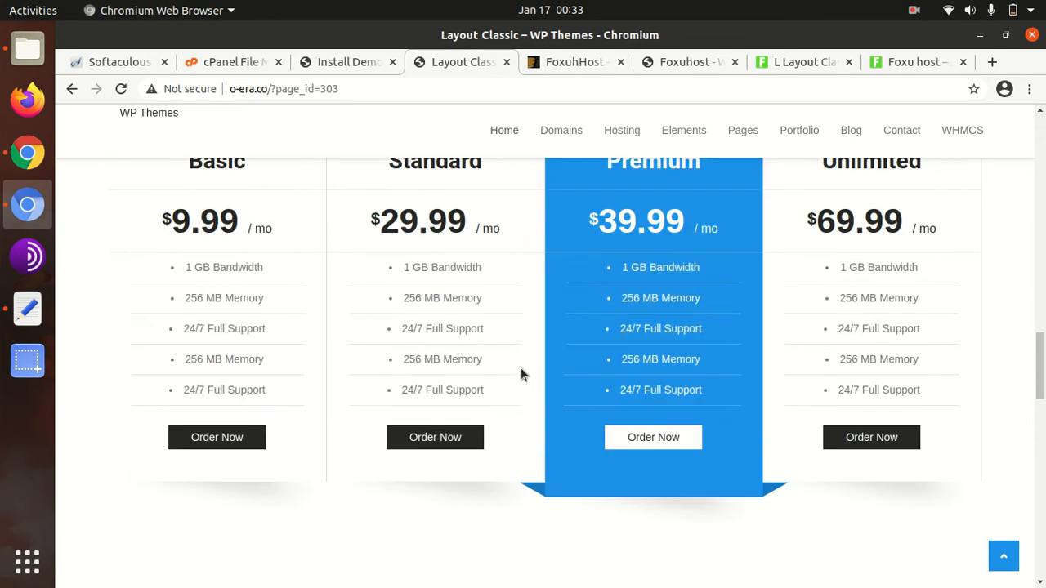
pyautogui.scroll(10, 523, 374)
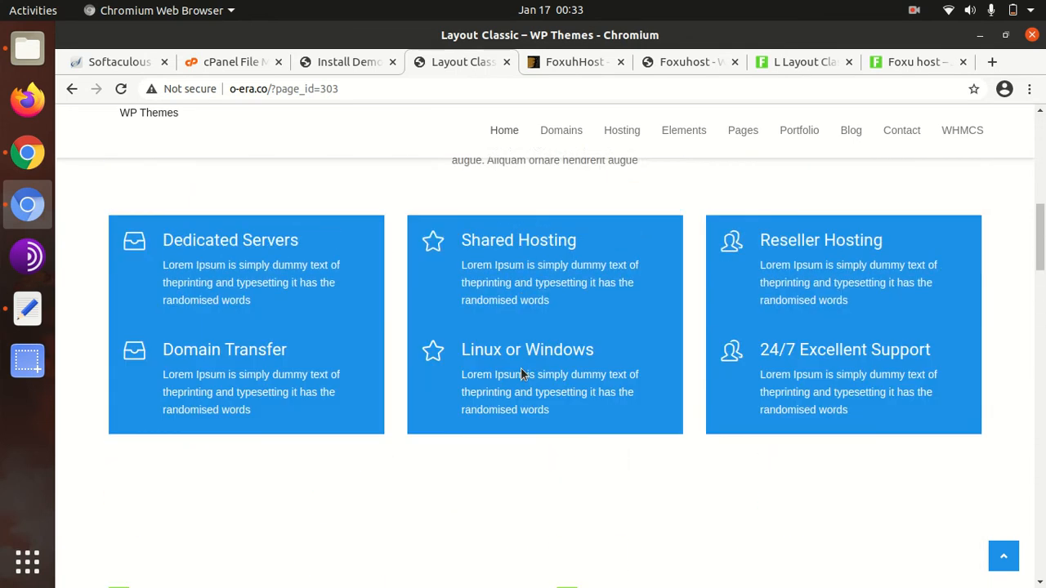
pyautogui.scroll(10, 521, 374)
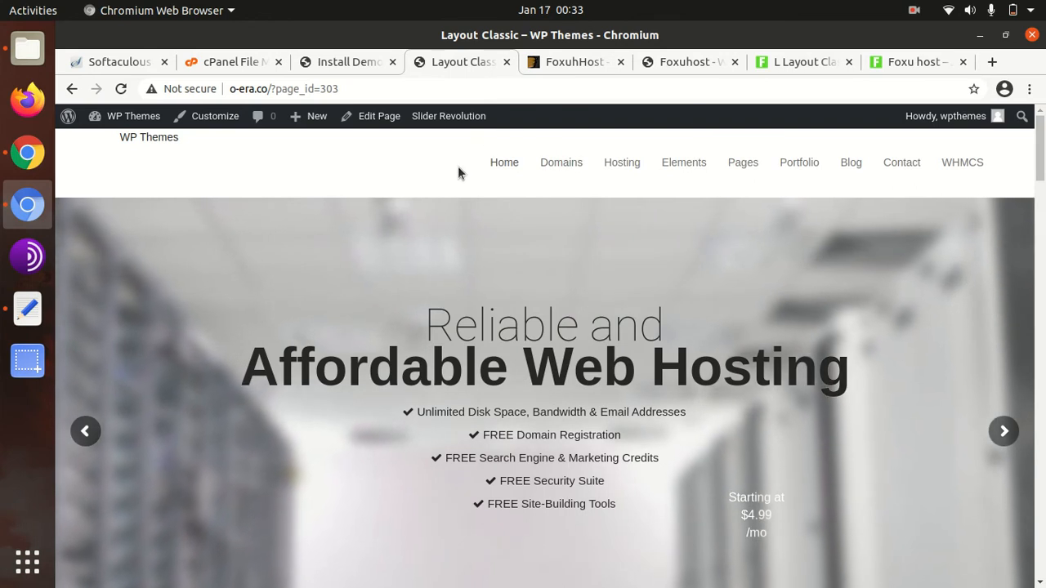
# Open the Domain Transfer page and try out the domain name field and extension list in its search form
pyautogui.moveTo(492, 168)
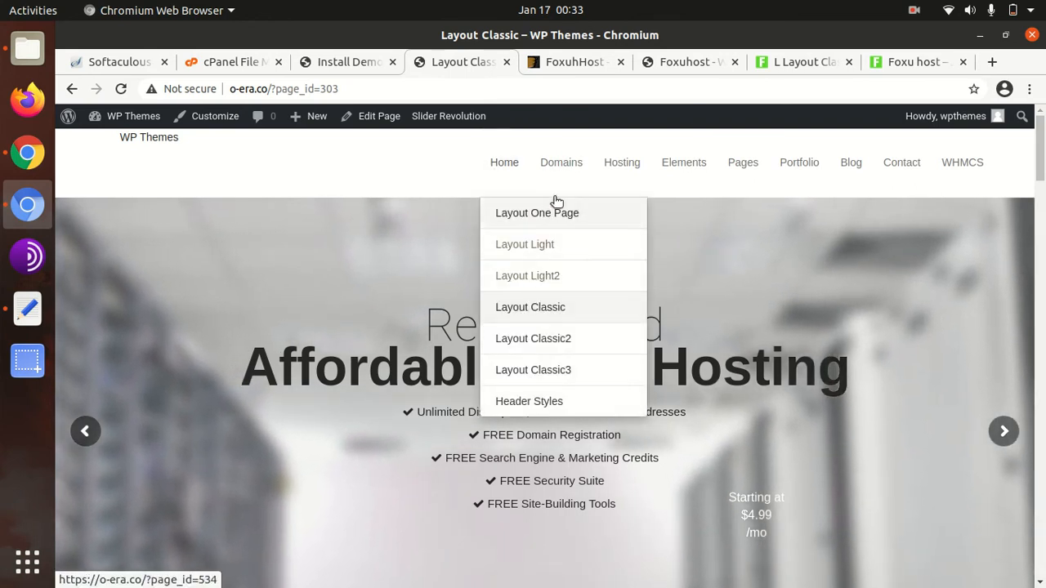
pyautogui.moveTo(565, 172)
pyautogui.click(575, 215)
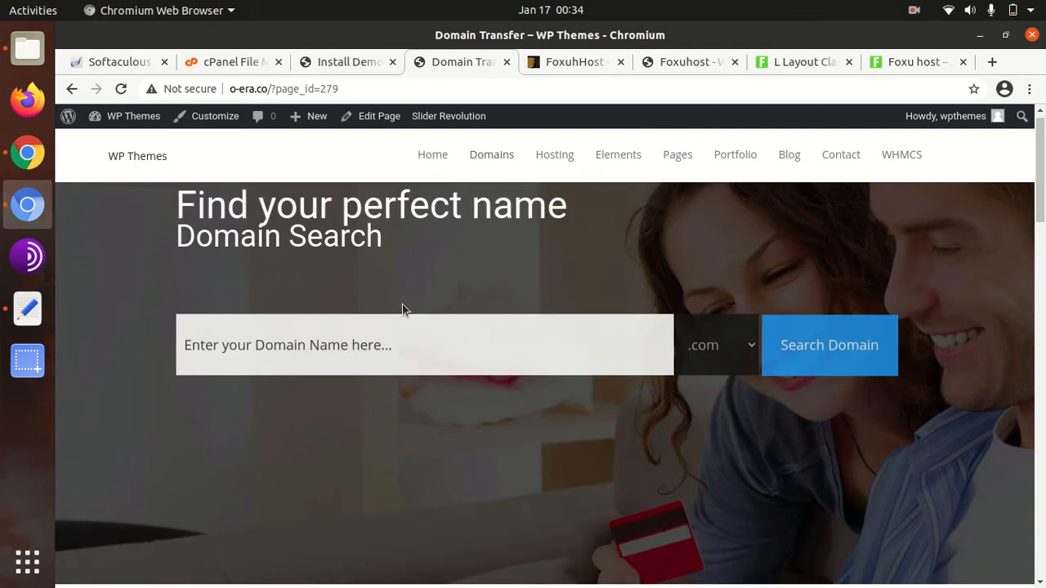
pyautogui.scroll(-3, 402, 309)
pyautogui.scroll(3, 304, 314)
pyautogui.click(304, 315)
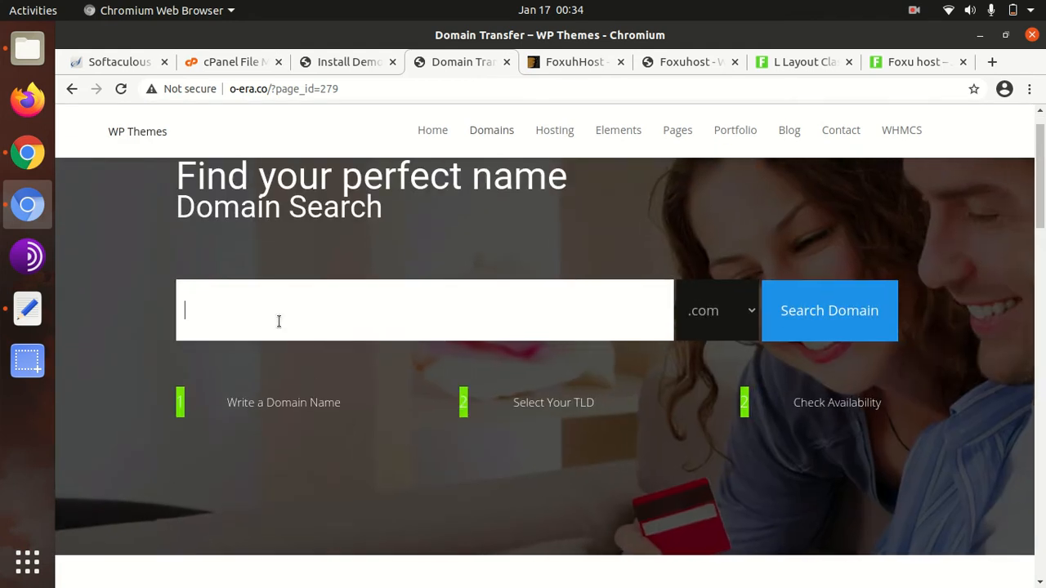
pyautogui.click(750, 323)
pyautogui.click(401, 306)
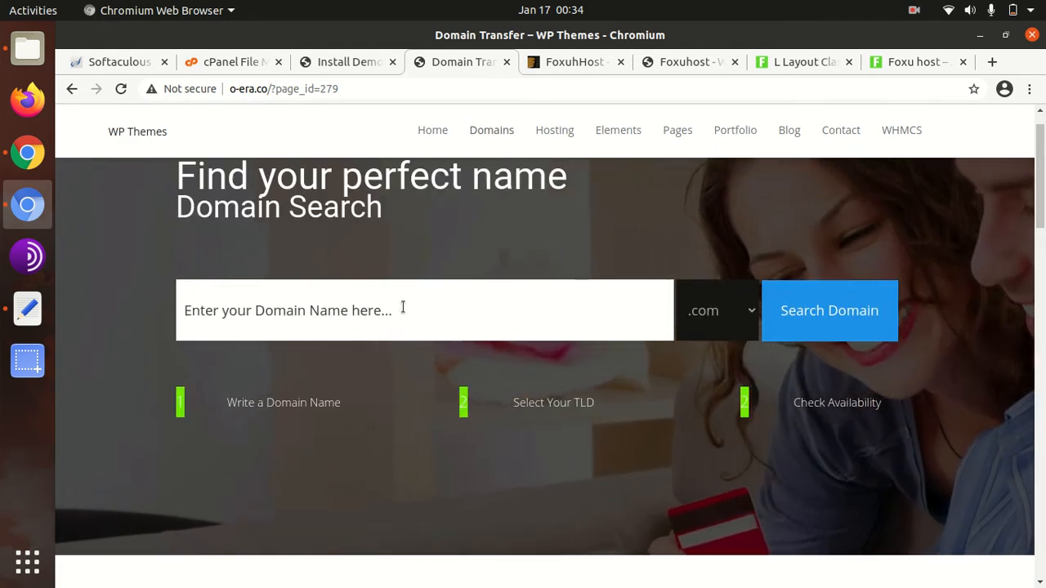
pyautogui.click(314, 310)
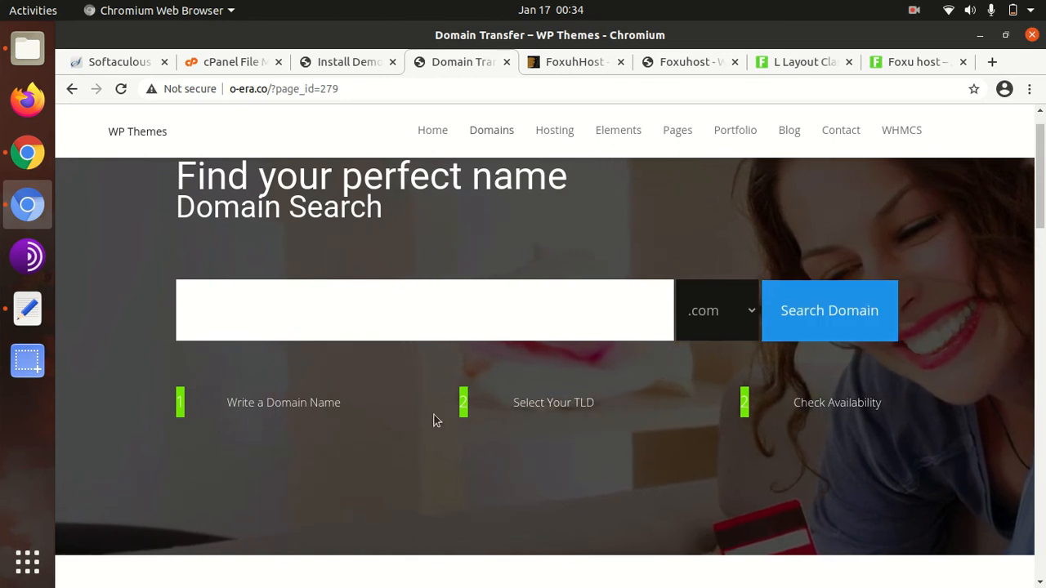
# Examine the Domain Transfer page's domain services, Why Choose Foxu section and domain price table
pyautogui.scroll(-5, 508, 421)
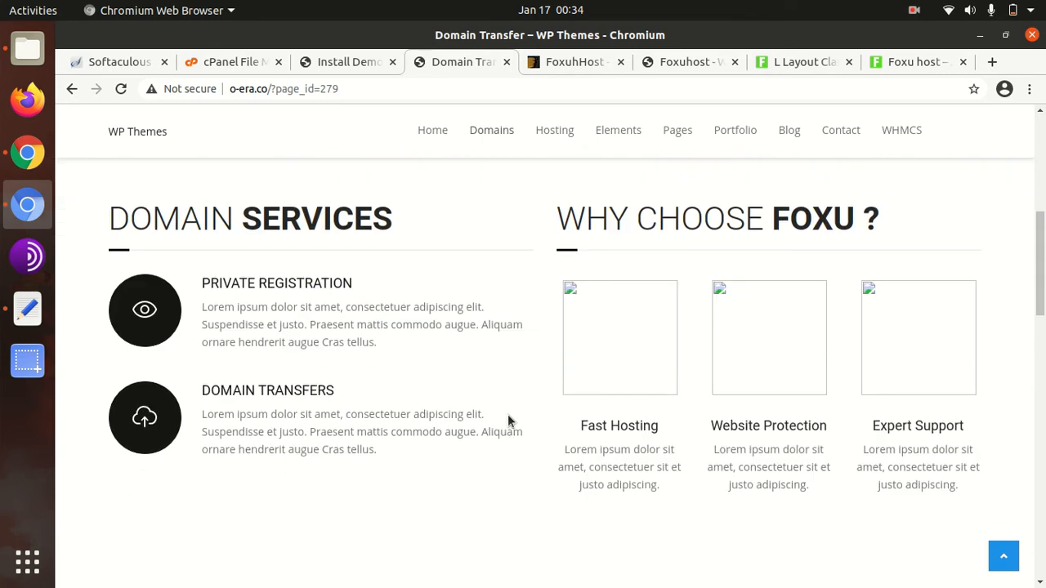
pyautogui.scroll(-5, 427, 400)
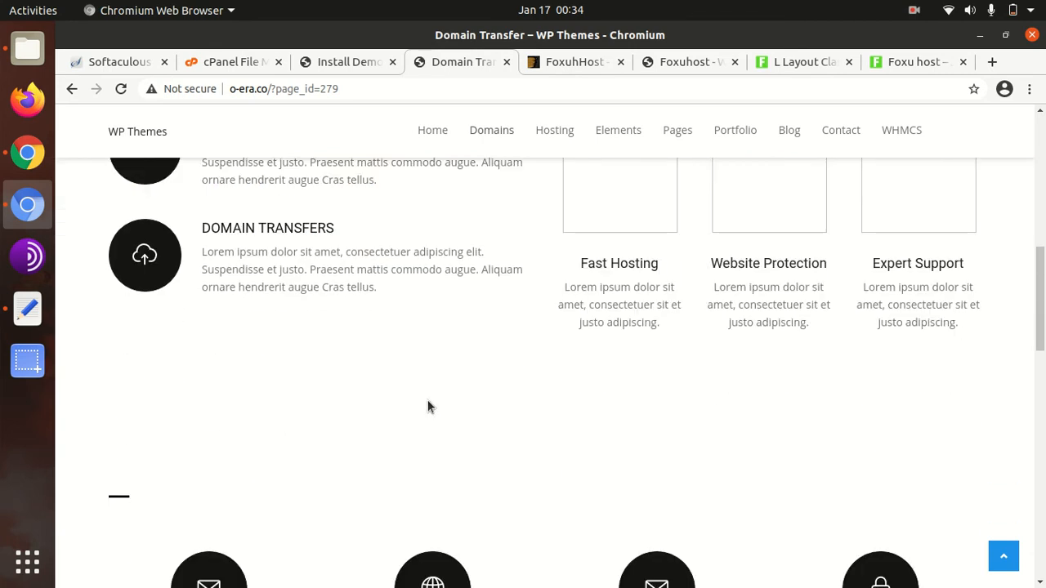
pyautogui.scroll(-10, 427, 402)
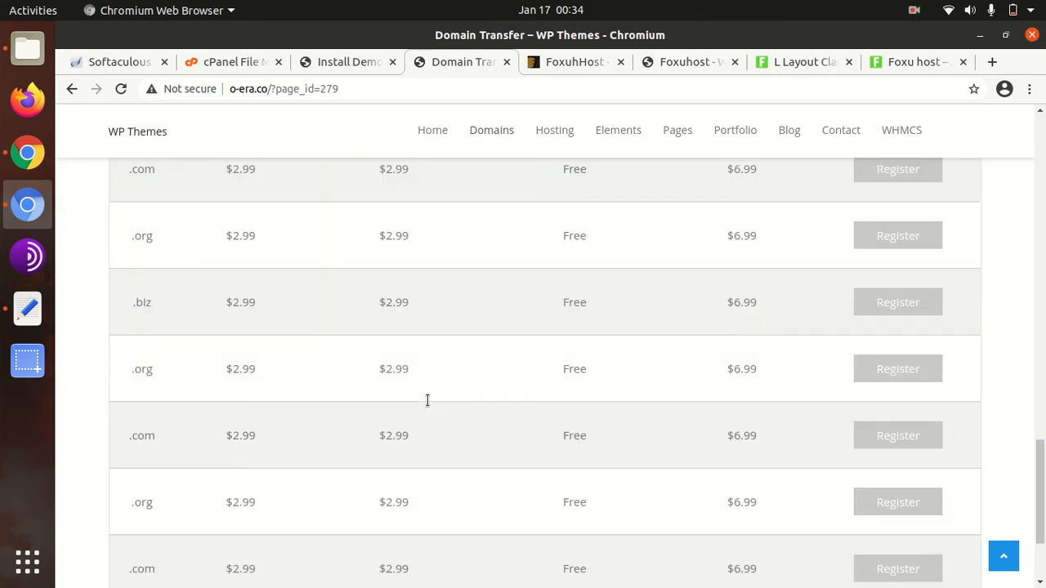
pyautogui.scroll(-1, 428, 401)
# Test the domain search with the name hhjdkkdii and the .com extension, and return to the Domain Transfer page
pyautogui.scroll(12, 632, 313)
pyautogui.scroll(6, 605, 344)
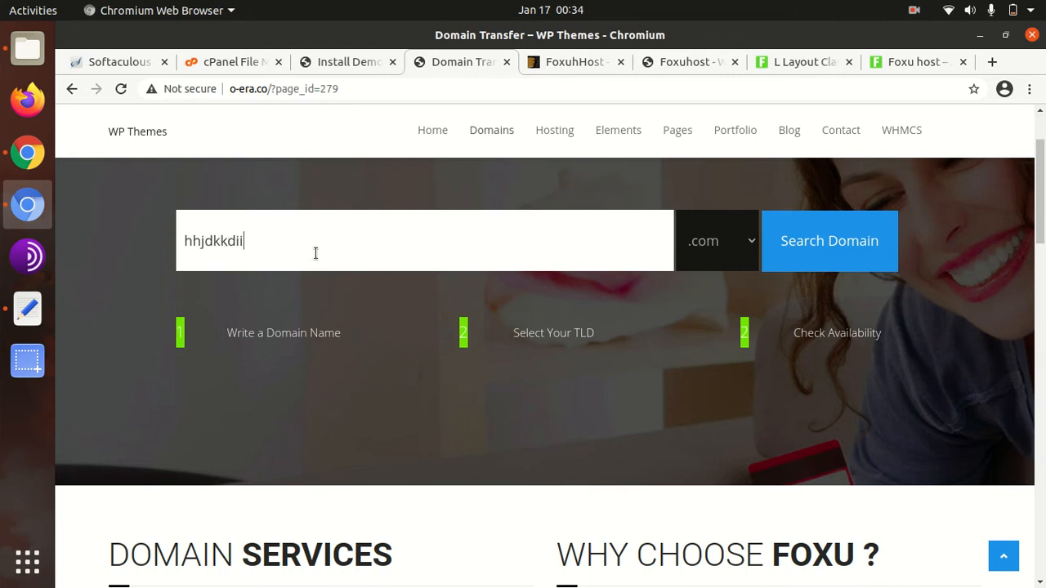
pyautogui.click(801, 243)
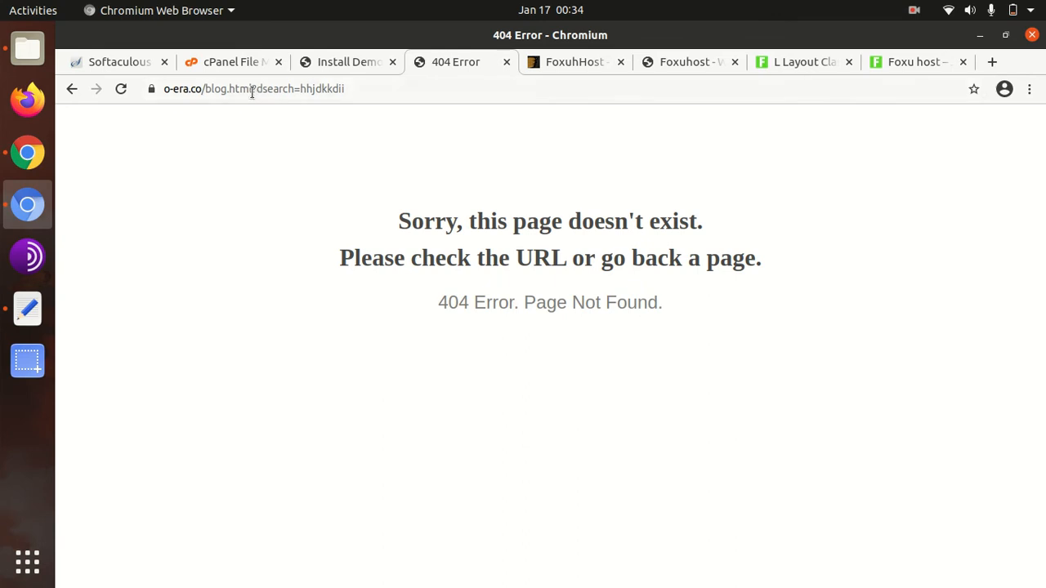
pyautogui.click(73, 89)
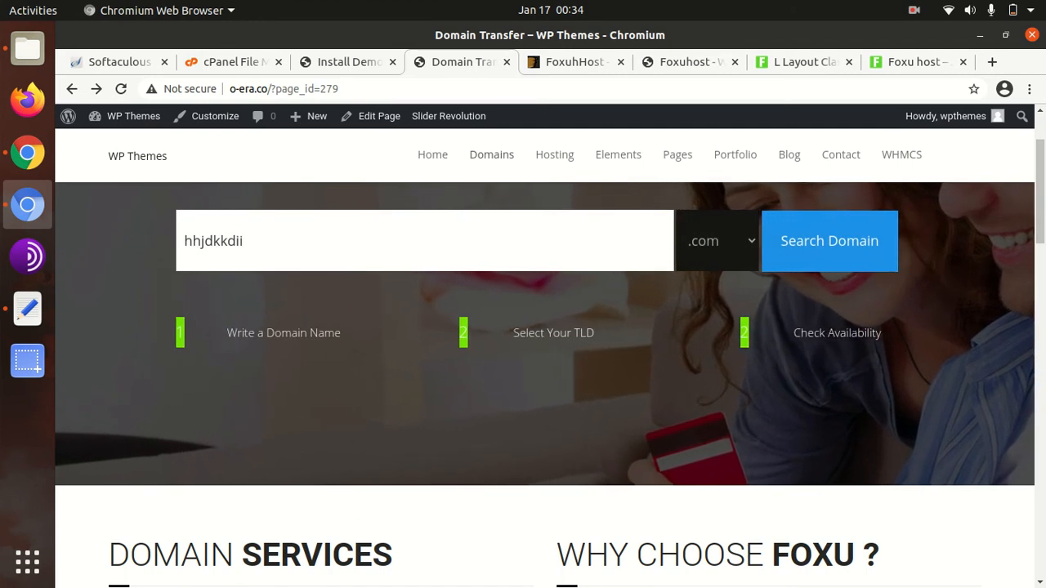
# Look through the site's Elements and Pages entries, open the About Page and review its Our Story section
pyautogui.scroll(-2, 537, 370)
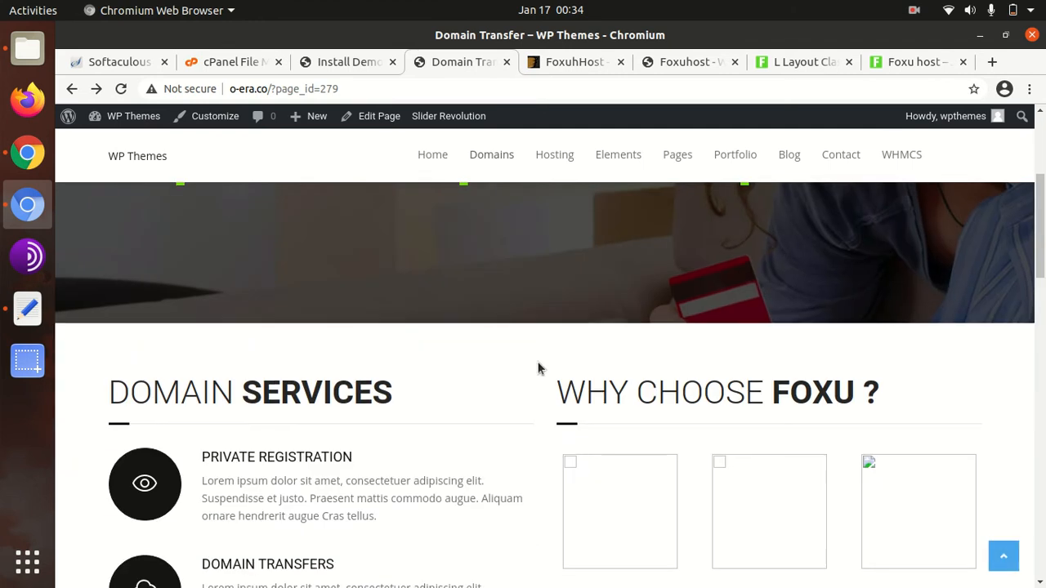
pyautogui.moveTo(630, 161)
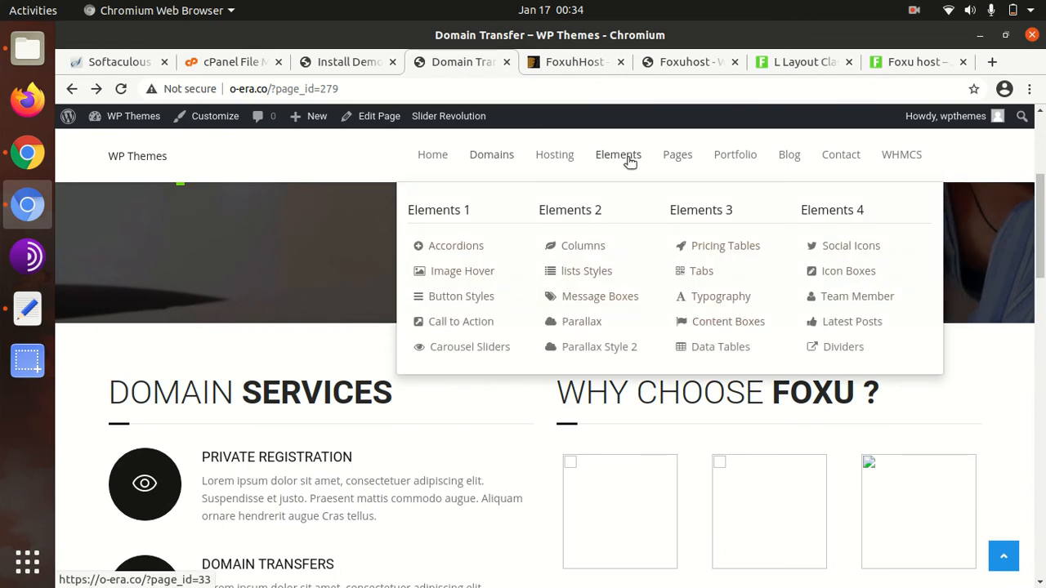
pyautogui.moveTo(675, 156)
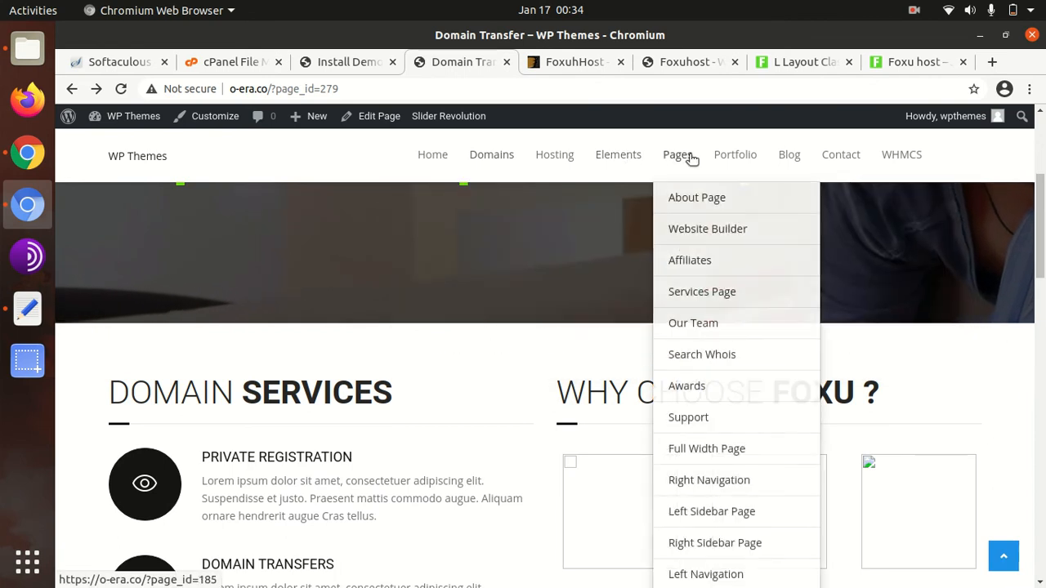
pyautogui.click(697, 198)
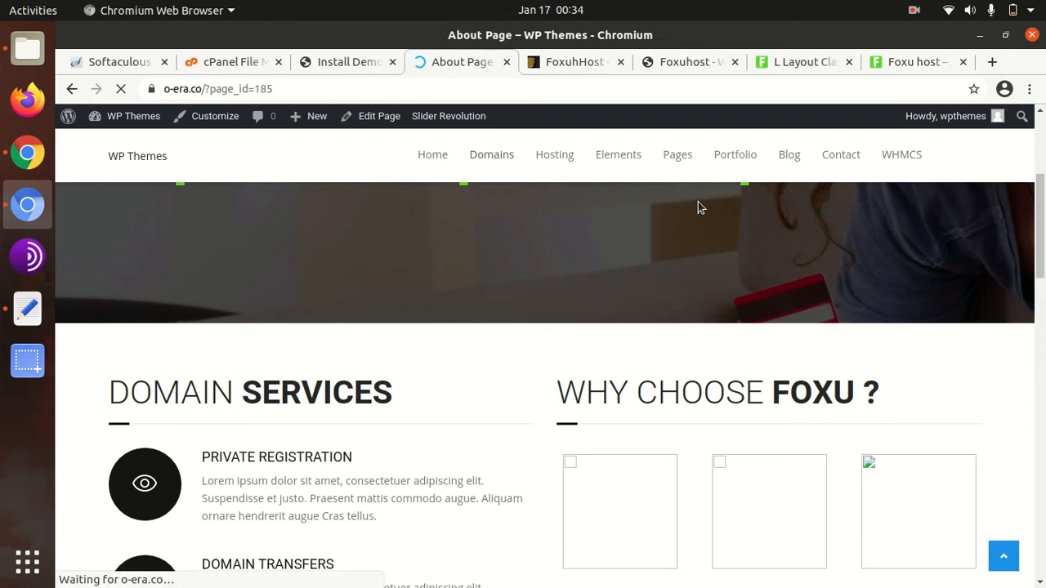
pyautogui.scroll(-4, 662, 234)
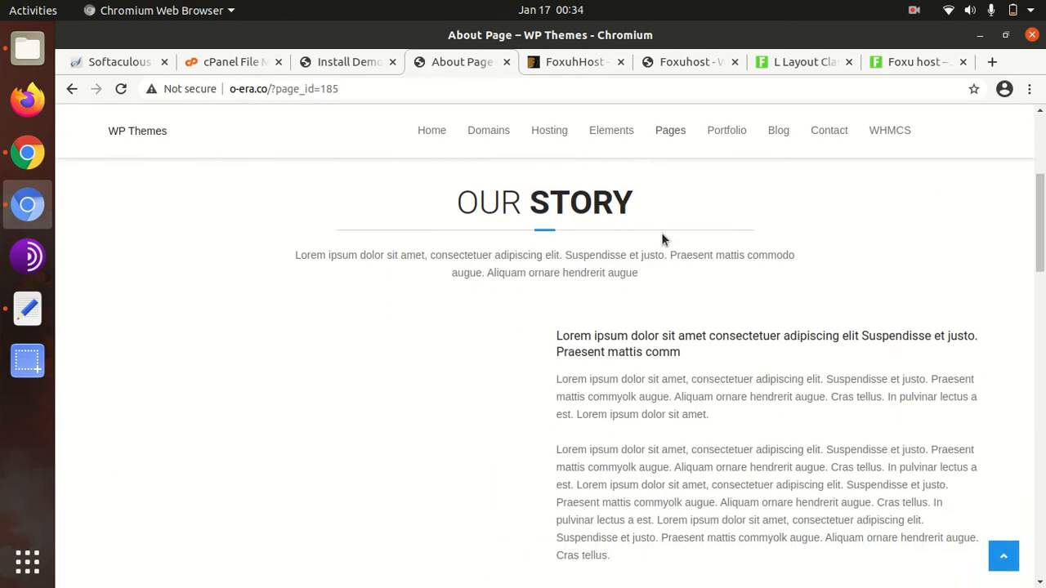
pyautogui.scroll(-3, 662, 238)
pyautogui.scroll(8, 662, 234)
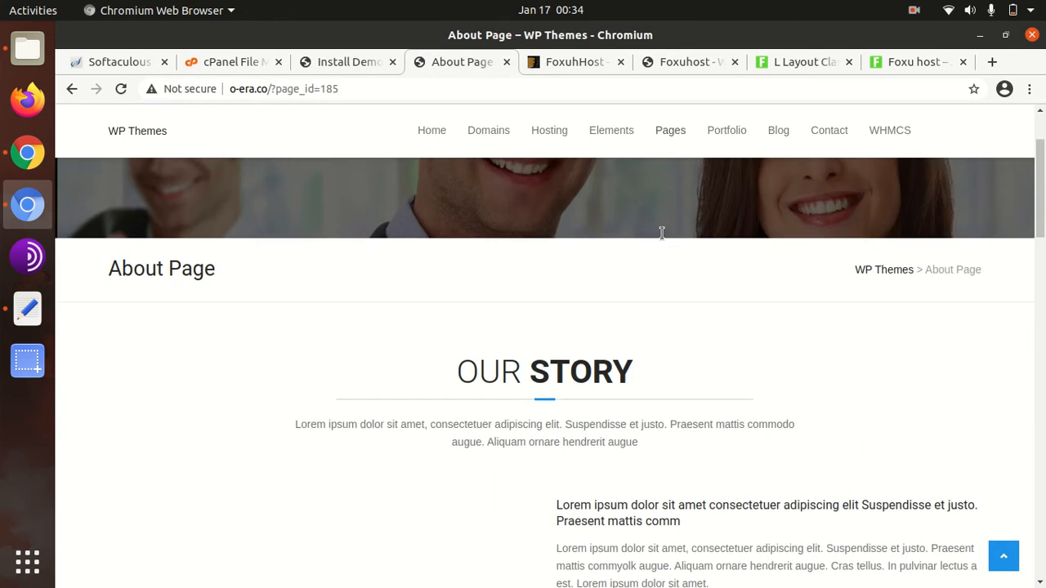
# Open the Contact Variation 1 page for a check and return to the Install Demo page in the WordPress admin
pyautogui.moveTo(824, 172)
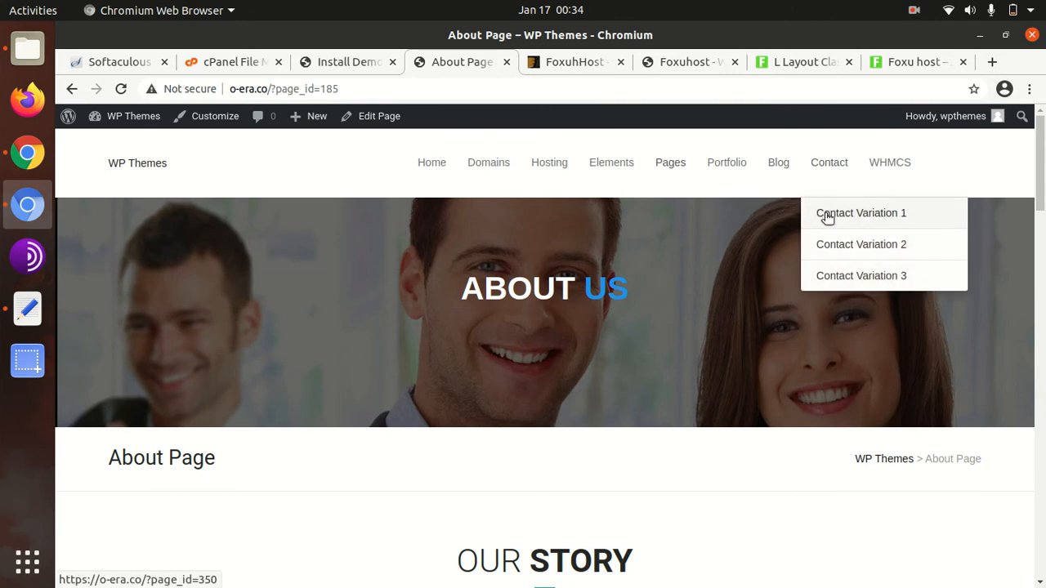
pyautogui.click(827, 216)
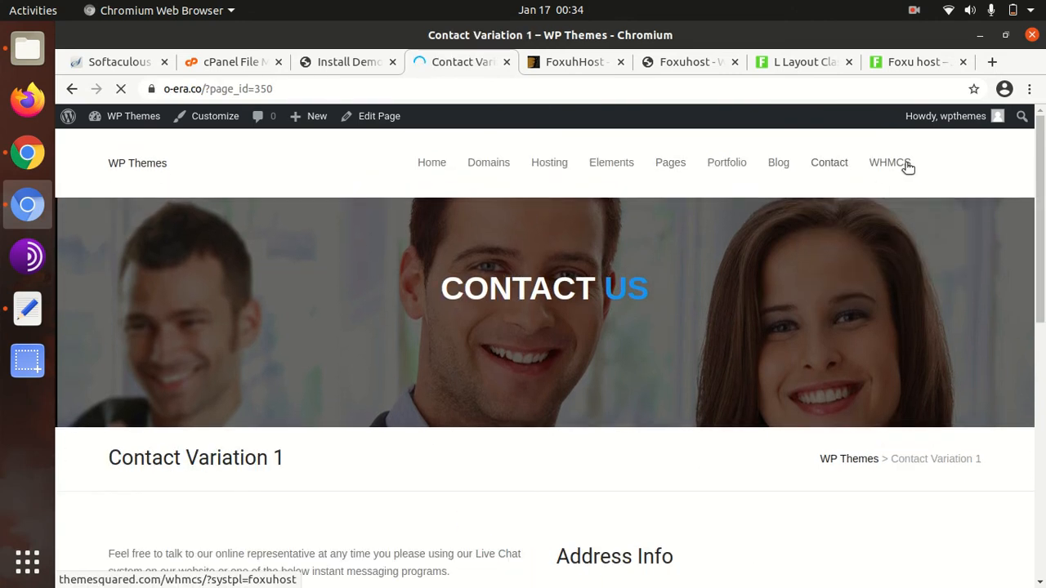
pyautogui.click(345, 65)
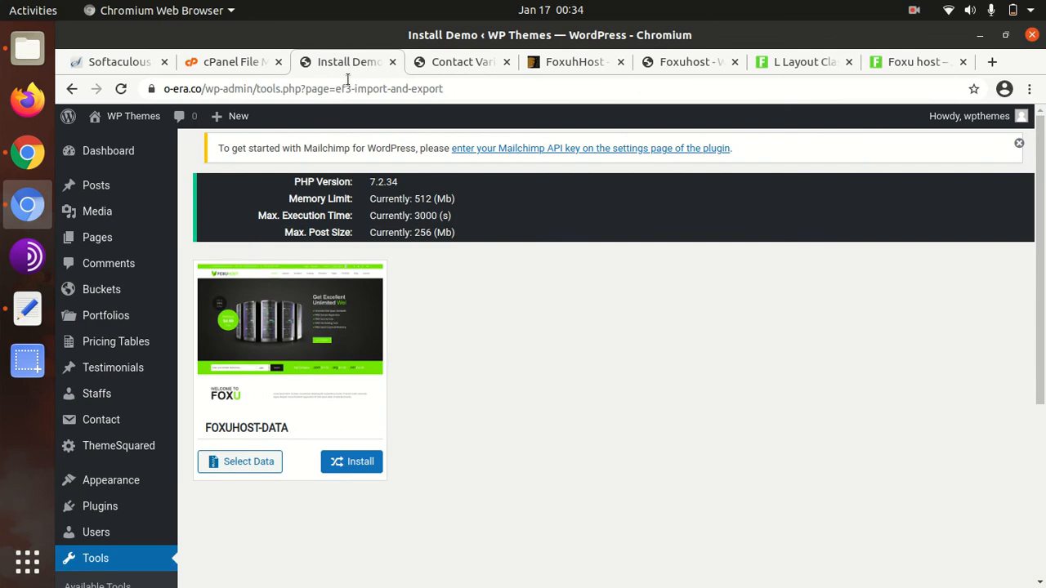
# Open the admin Dashboard, then view the list of Buckets
pyautogui.click(92, 156)
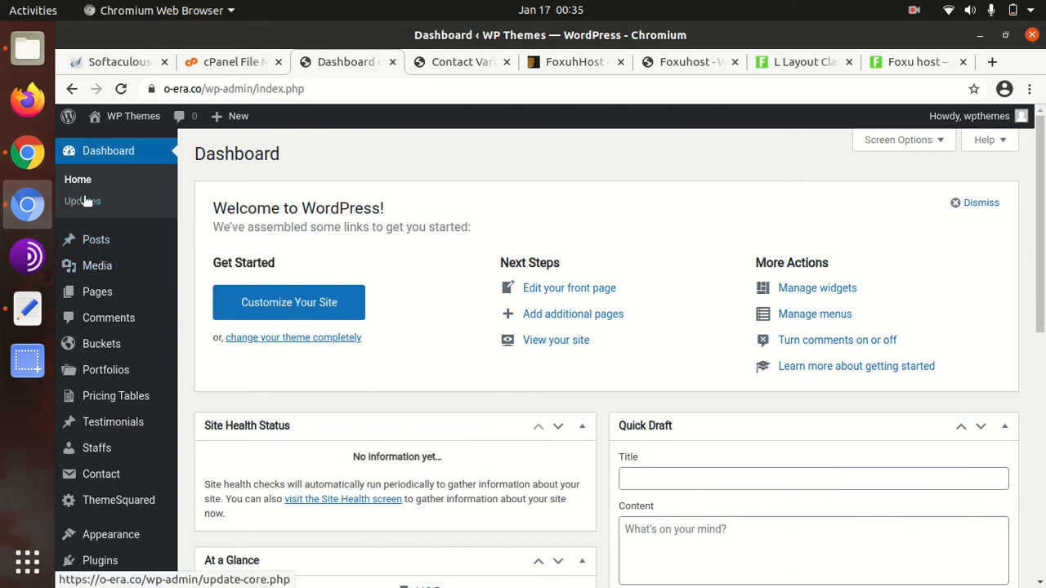
pyautogui.moveTo(104, 238)
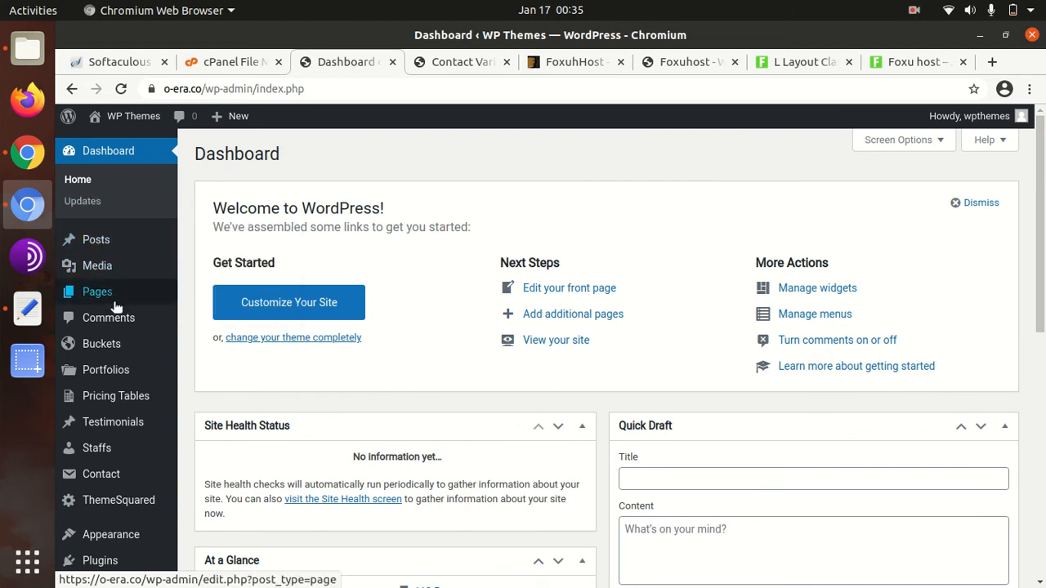
pyautogui.moveTo(111, 346)
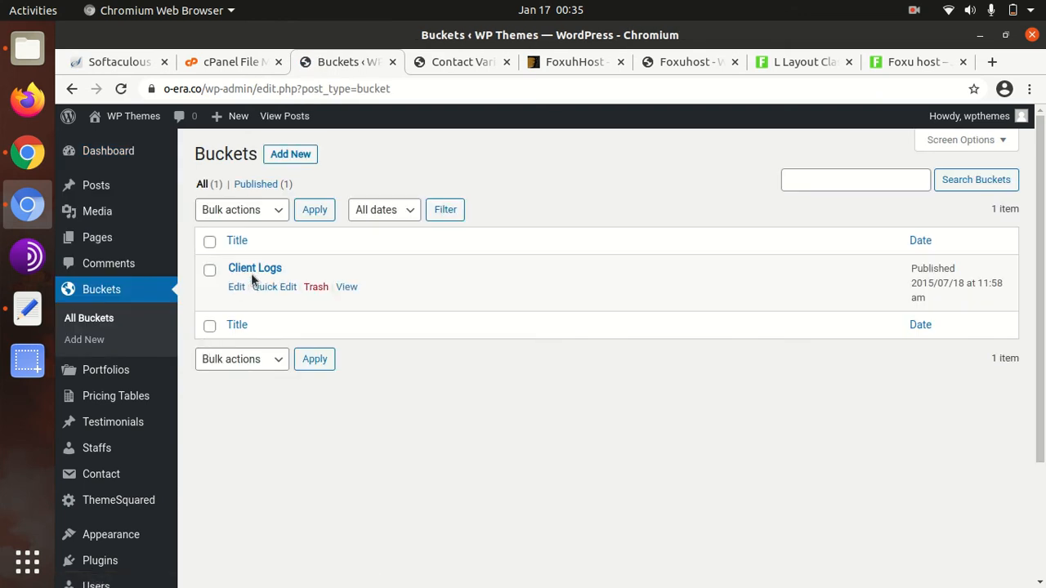
# Open the Pricing Tables list and look through all of its plans
pyautogui.scroll(-3, 129, 293)
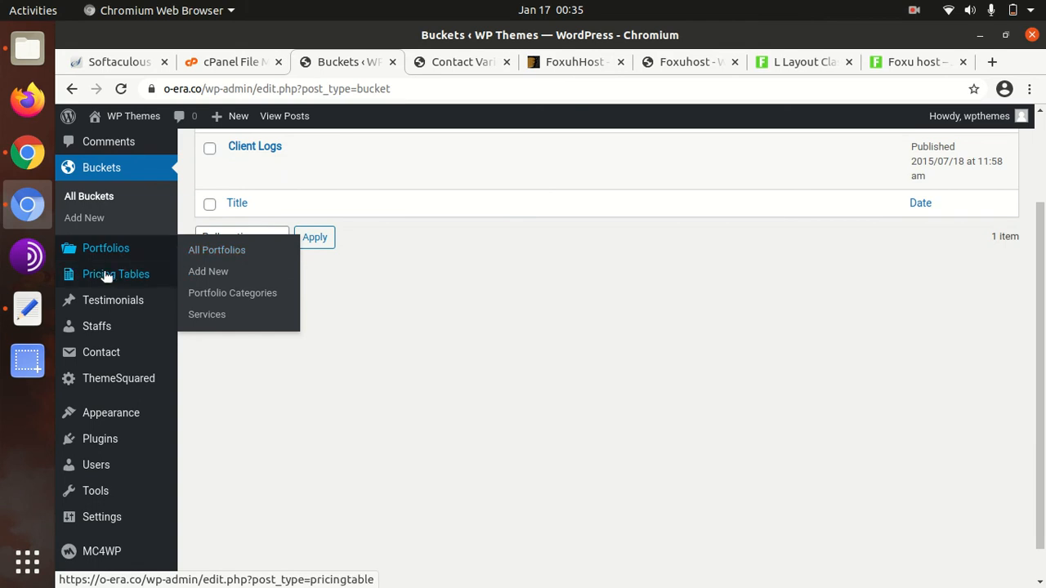
pyautogui.moveTo(120, 279)
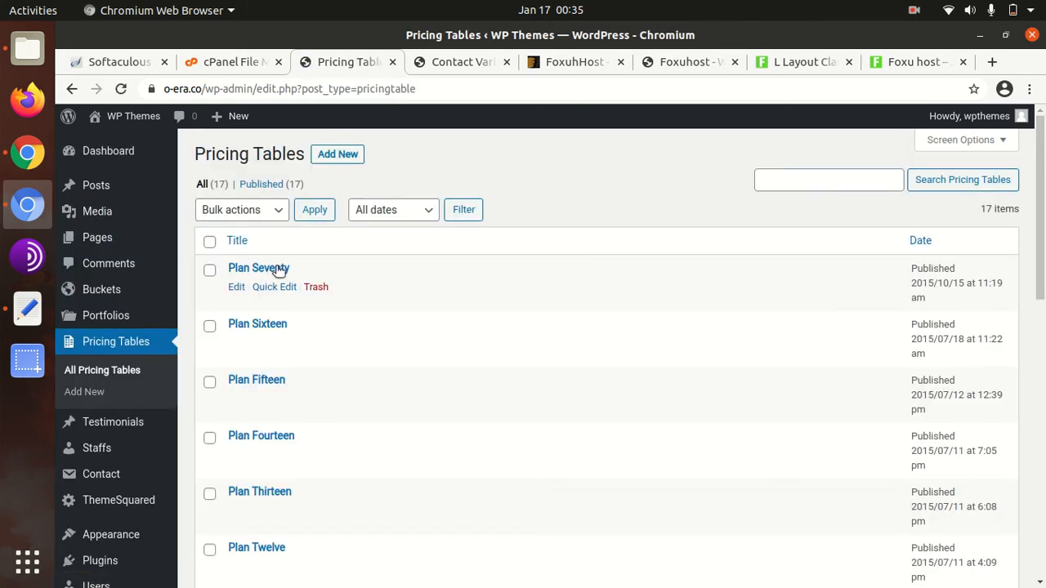
pyautogui.scroll(-4, 303, 255)
pyautogui.scroll(-9, 292, 239)
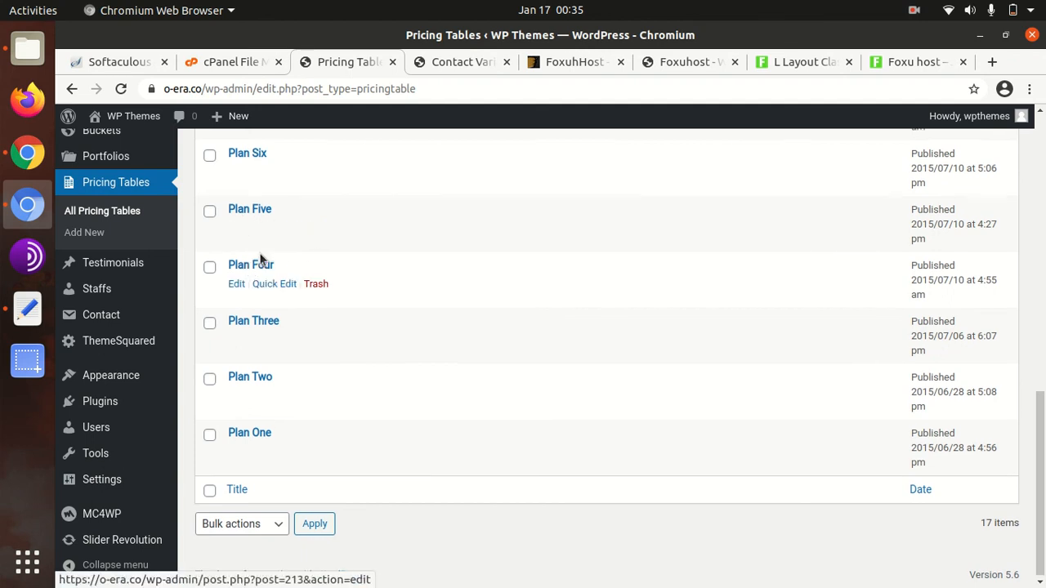
pyautogui.scroll(8, 261, 253)
pyautogui.scroll(2, 260, 243)
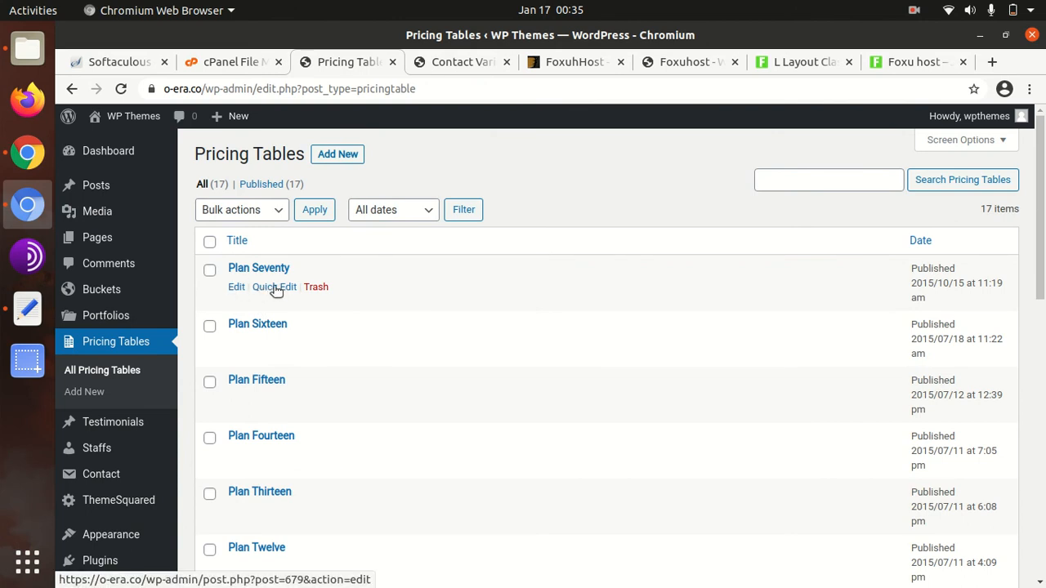
# Open the Plan Seventy pricing table for editing in a separate tab and review its Reseller Hosting table fields
pyautogui.middleClick(233, 287)
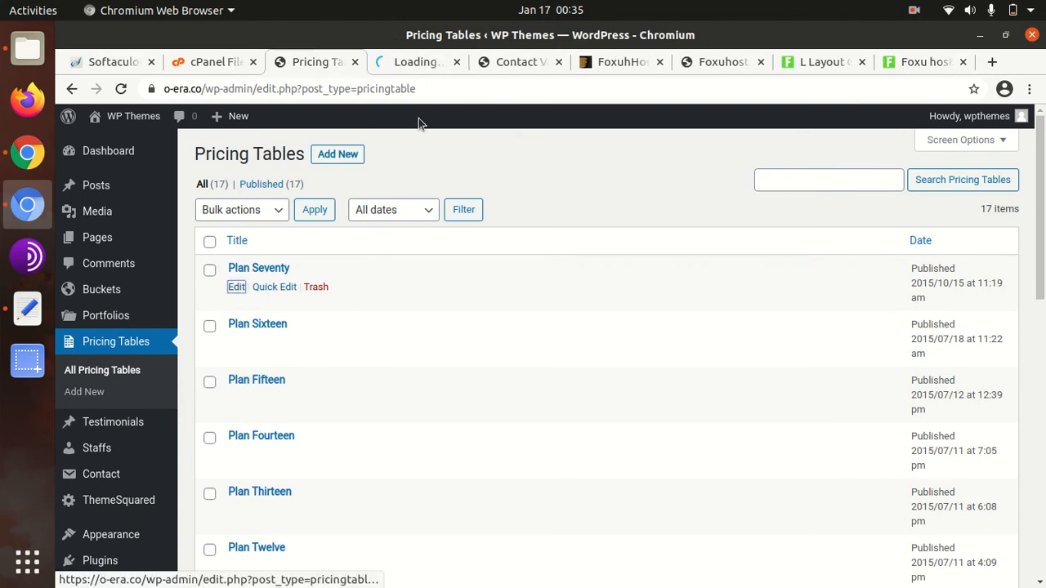
pyautogui.click(418, 62)
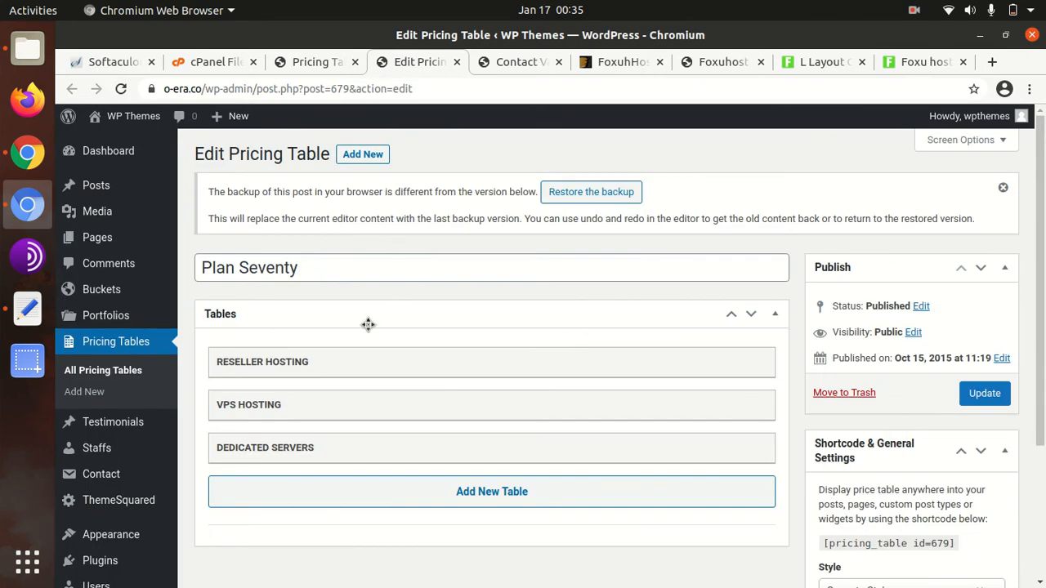
pyautogui.click(349, 366)
pyautogui.scroll(-2, 455, 344)
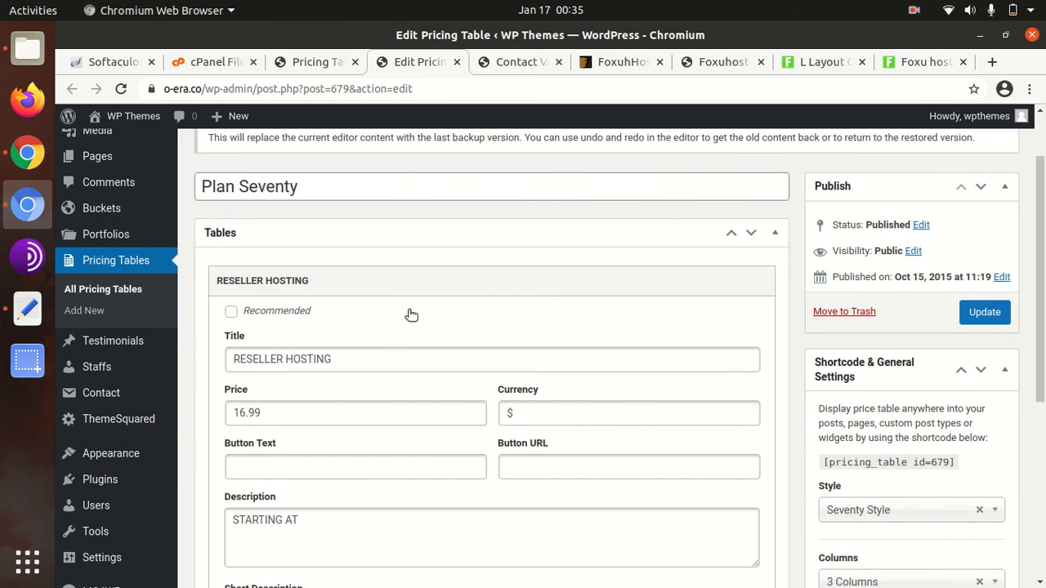
pyautogui.scroll(-8, 403, 302)
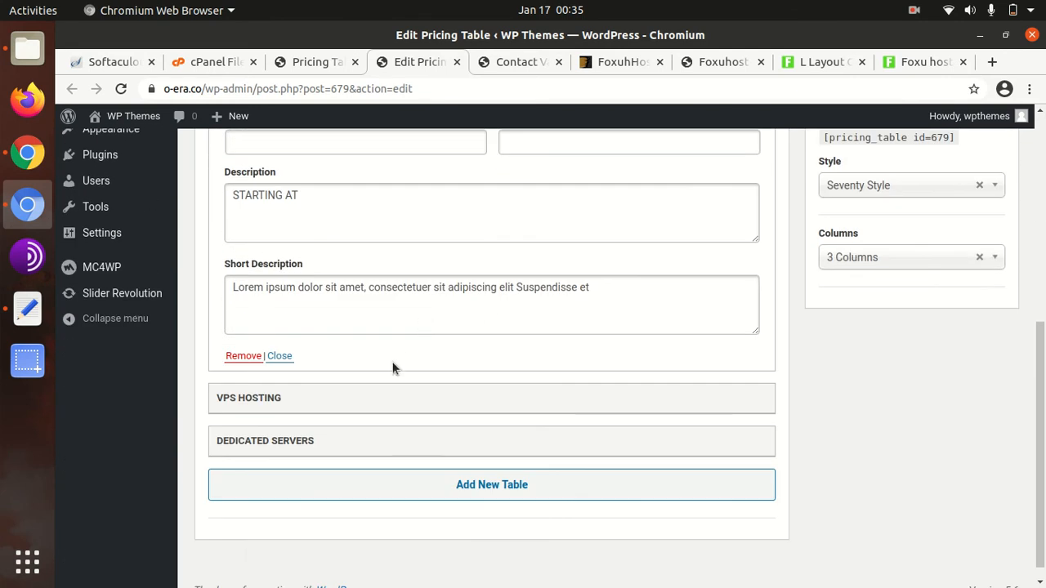
# Expand Plan Seventy's VPS Hosting table and review its title, price and description fields
pyautogui.click(373, 403)
pyautogui.scroll(-4, 449, 307)
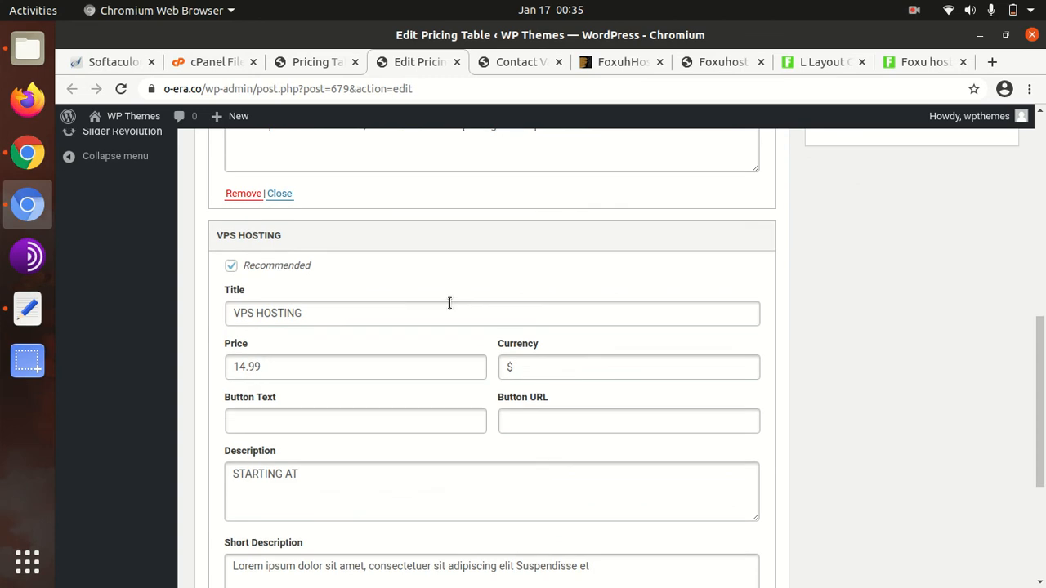
pyautogui.scroll(-6, 449, 303)
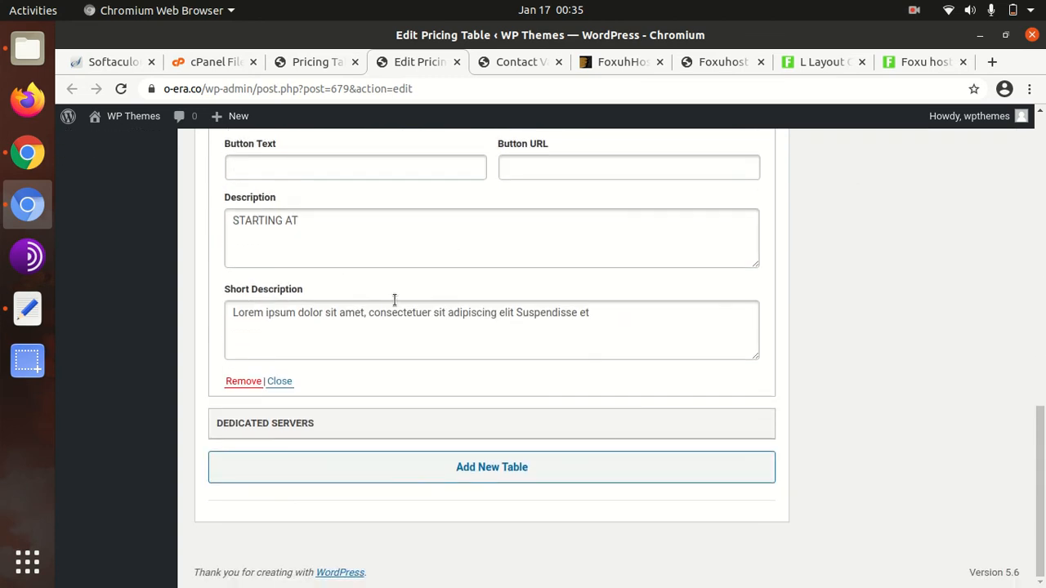
pyautogui.scroll(15, 394, 300)
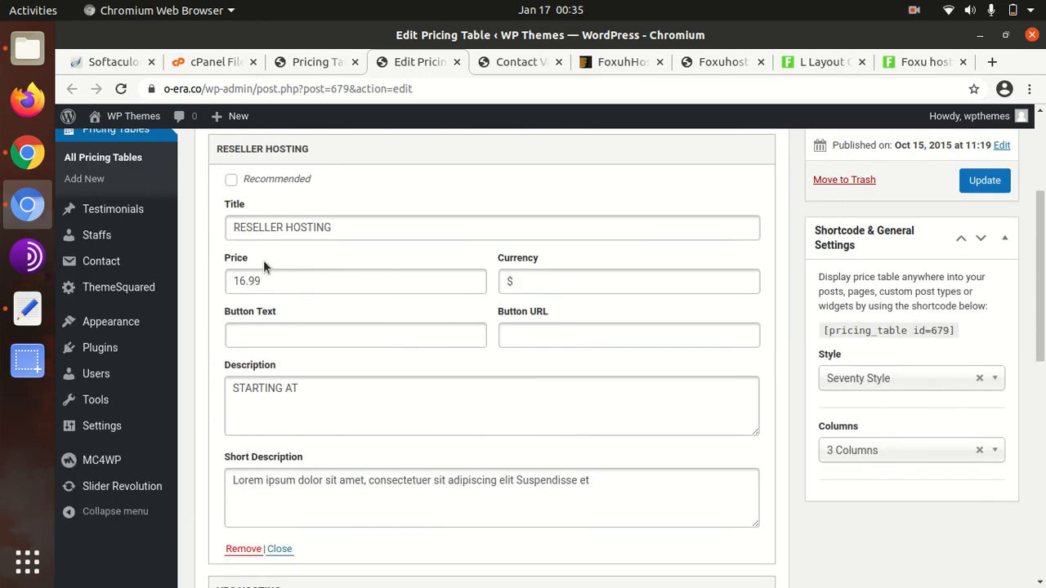
pyautogui.scroll(3, 245, 265)
# Look through the admin entries for Testimonials, Staffs, Contact, ThemeSquared and Appearance
pyautogui.moveTo(110, 338)
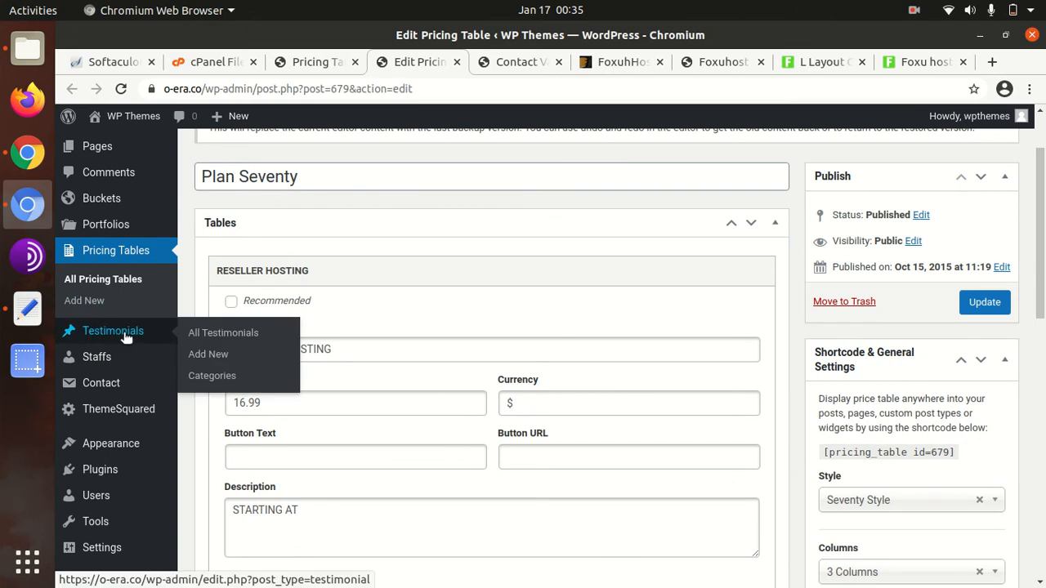
pyautogui.moveTo(127, 360)
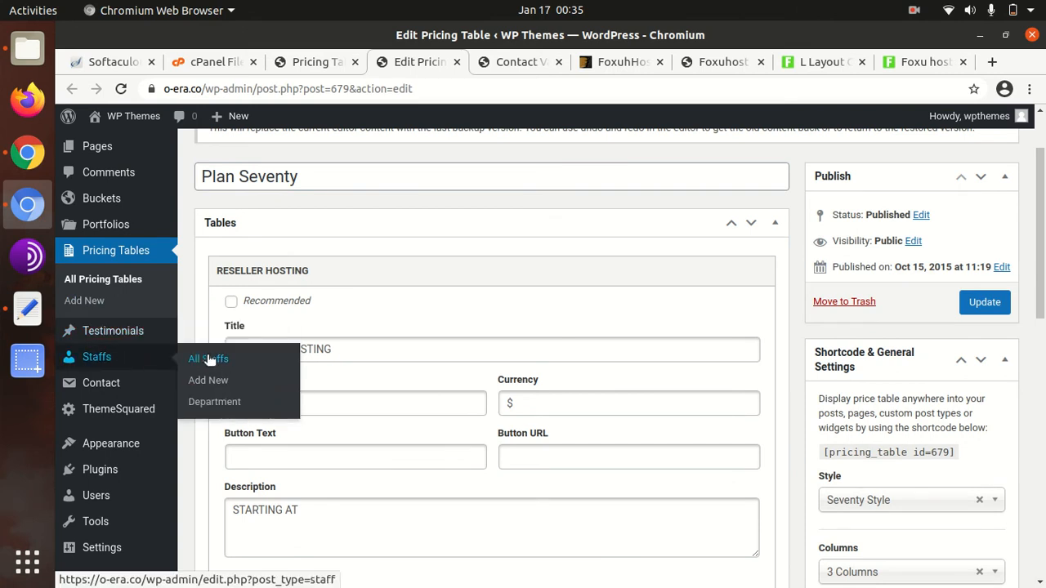
pyautogui.moveTo(132, 385)
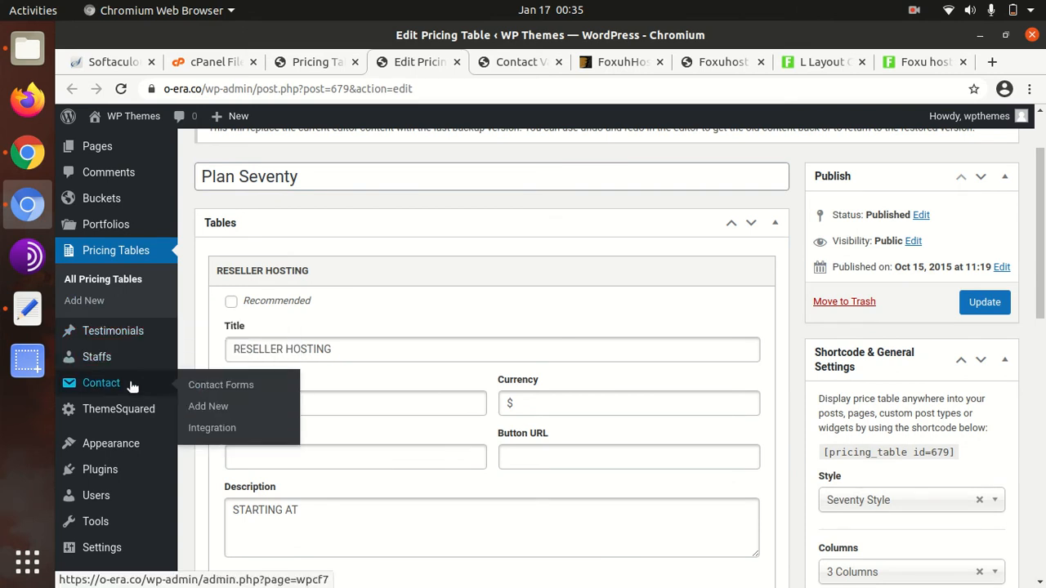
pyautogui.moveTo(132, 406)
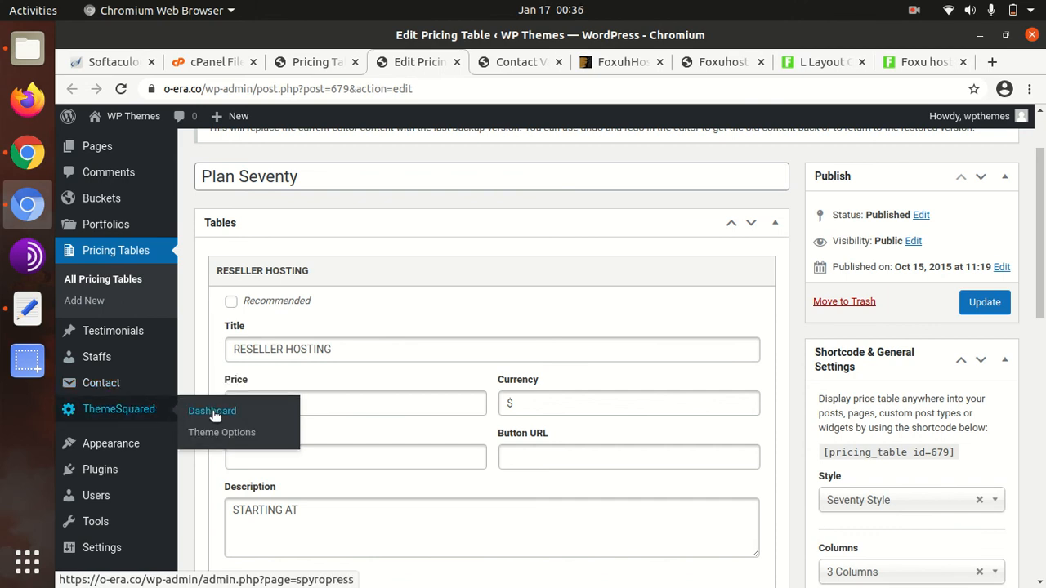
pyautogui.scroll(-2, 214, 410)
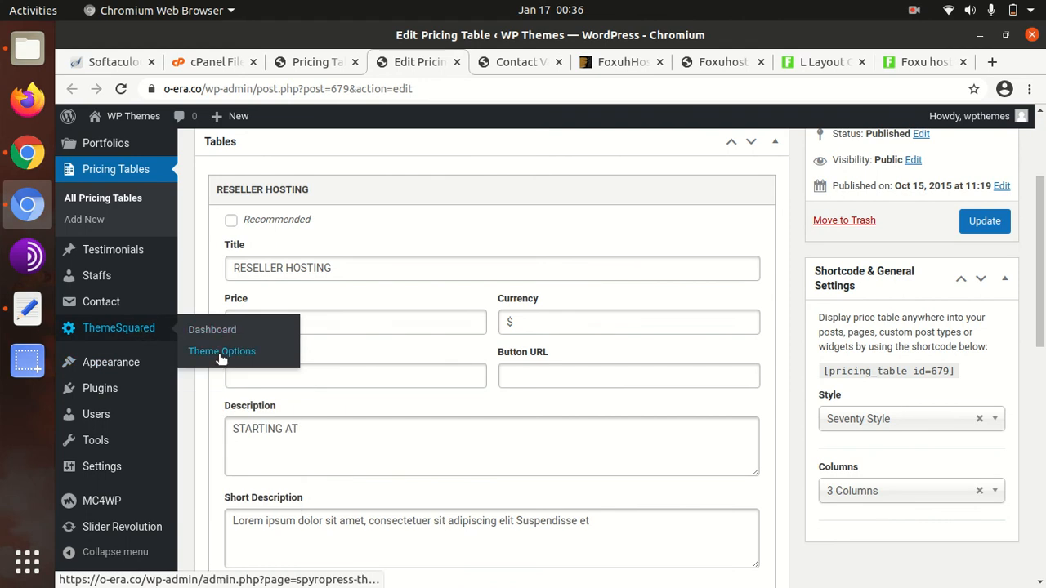
pyautogui.scroll(-3, 93, 362)
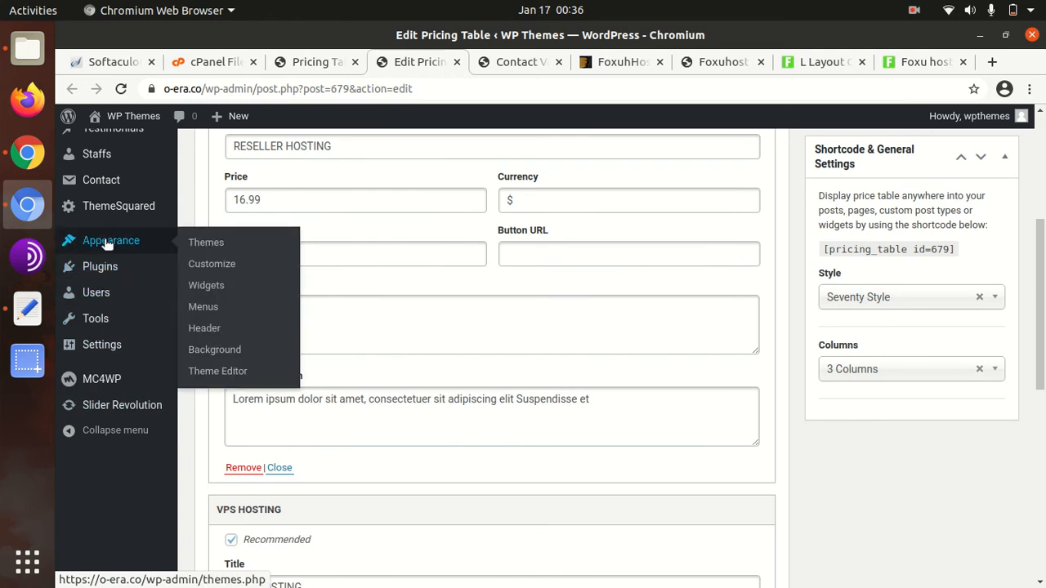
# Open the ThemeSquared Theme Options and review the General Settings for logo, favicon, touch icons and social networks
pyautogui.moveTo(106, 210)
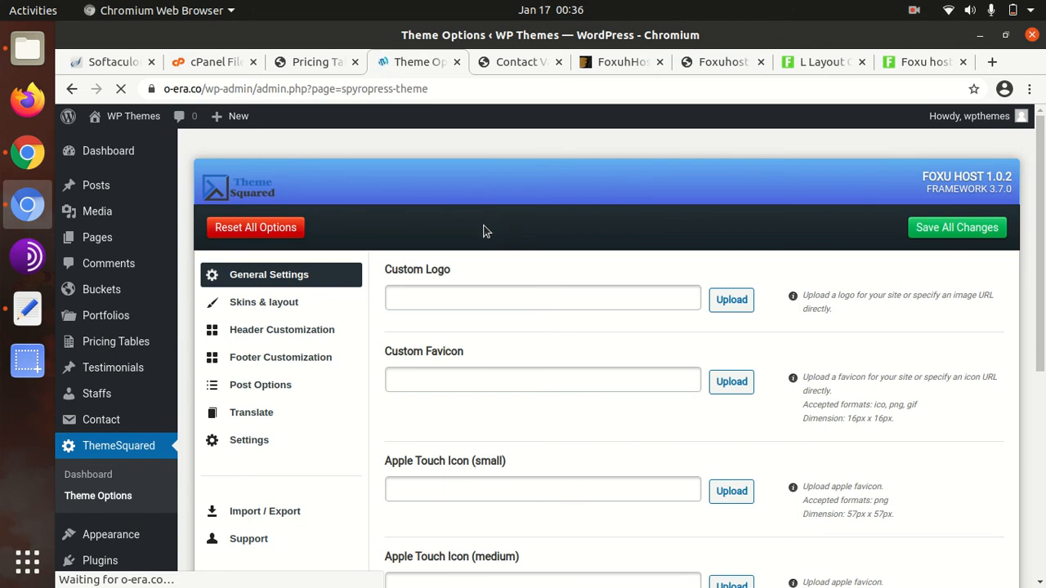
pyautogui.scroll(-5, 637, 237)
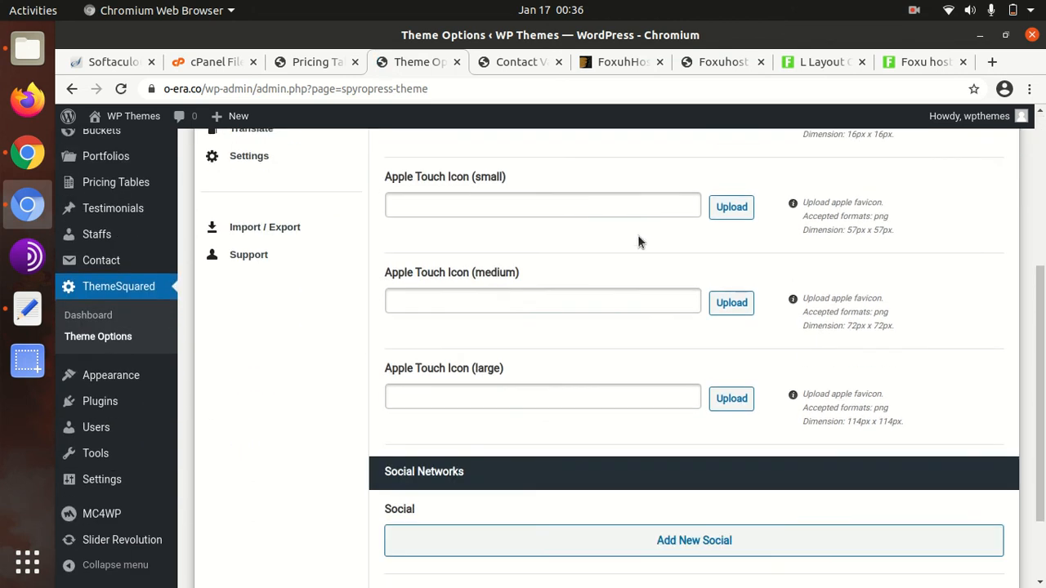
pyautogui.scroll(3, 639, 236)
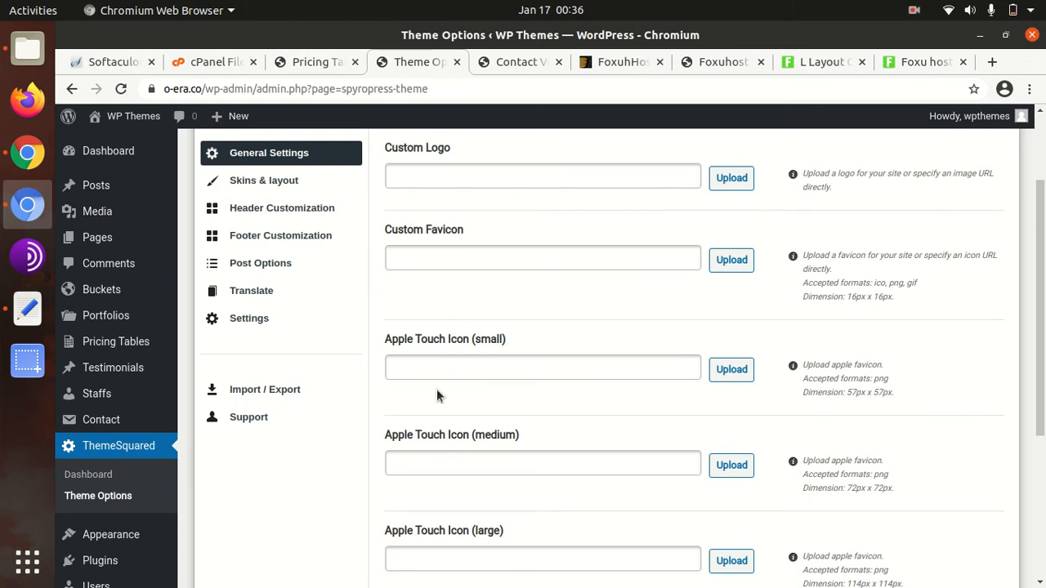
# Review the theme's Skins & layout options, including page breadcrumb, theme layout, skin selection and skin creation
pyautogui.click(263, 182)
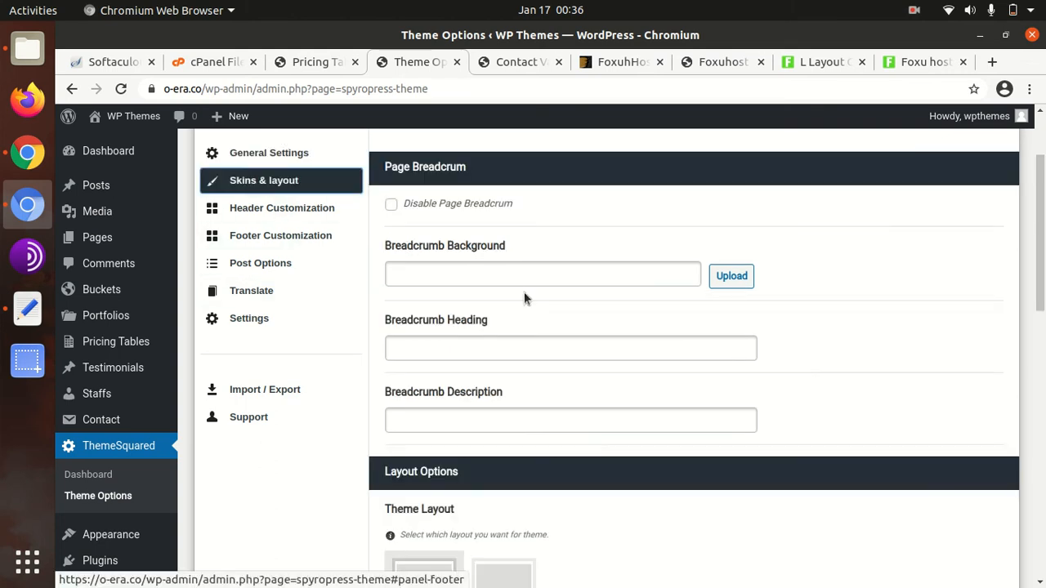
pyautogui.scroll(-5, 621, 337)
pyautogui.scroll(-2, 593, 262)
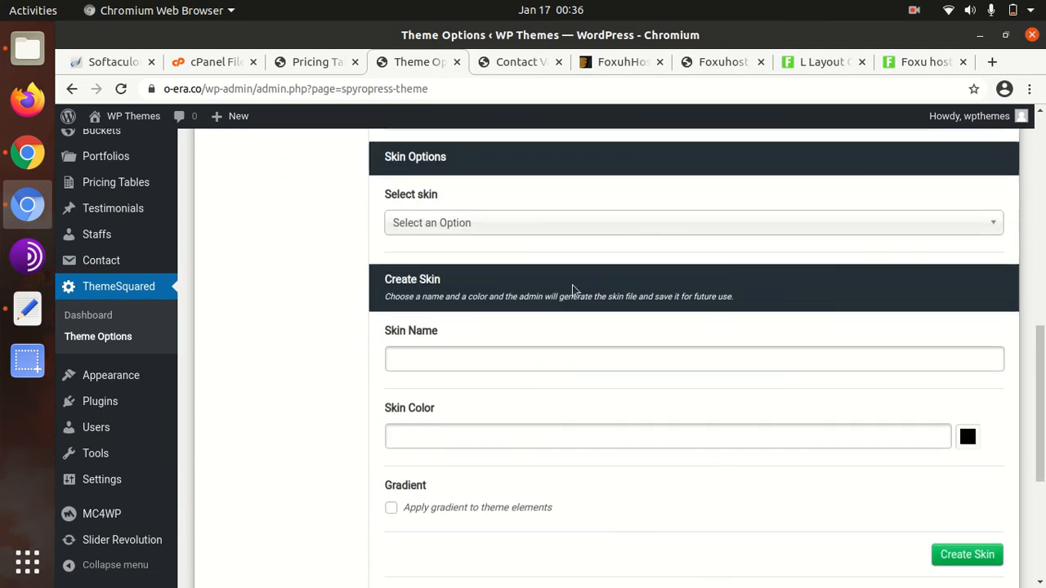
pyautogui.scroll(-3, 572, 346)
pyautogui.scroll(10, 409, 280)
# Review the header styles offered in the theme's Header Customization options
pyautogui.click(281, 283)
pyautogui.scroll(-1, 660, 329)
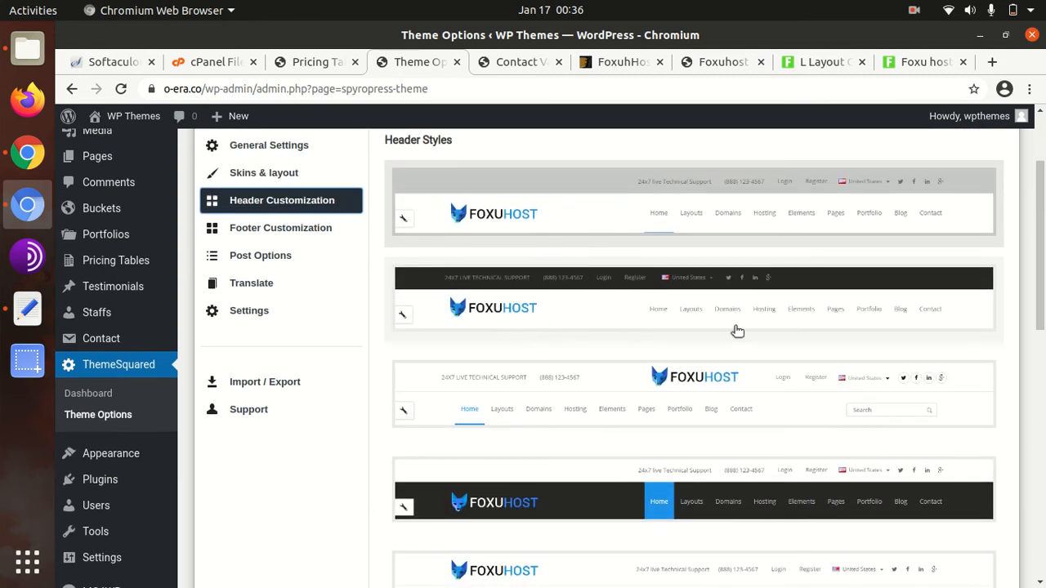
pyautogui.scroll(-2, 635, 330)
pyautogui.scroll(-2, 582, 327)
pyautogui.scroll(3, 649, 324)
# Look through the theme's Footer Customization, Post Options and Translate settings
pyautogui.click(278, 191)
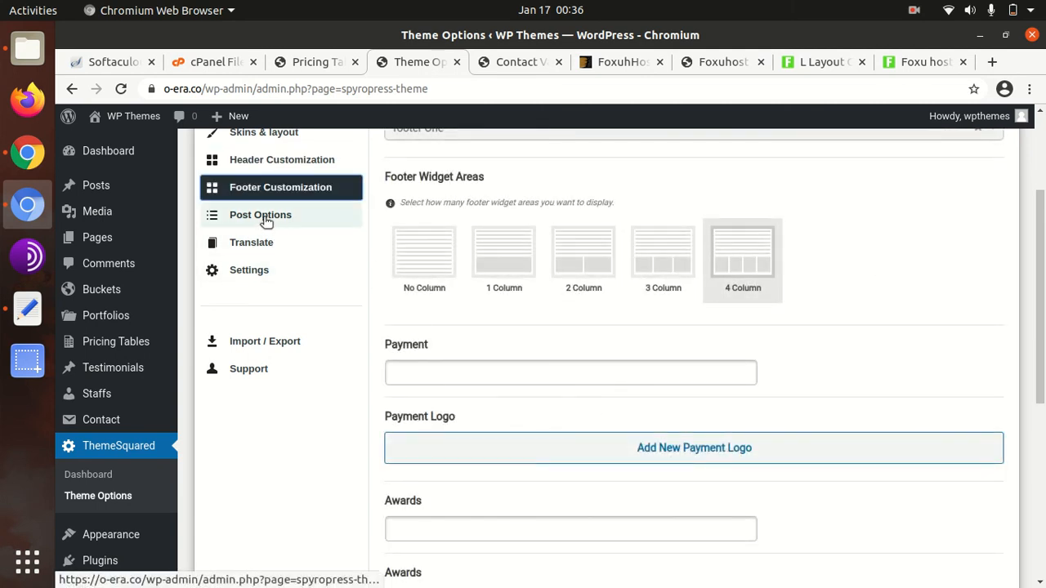
pyautogui.click(265, 219)
pyautogui.click(250, 252)
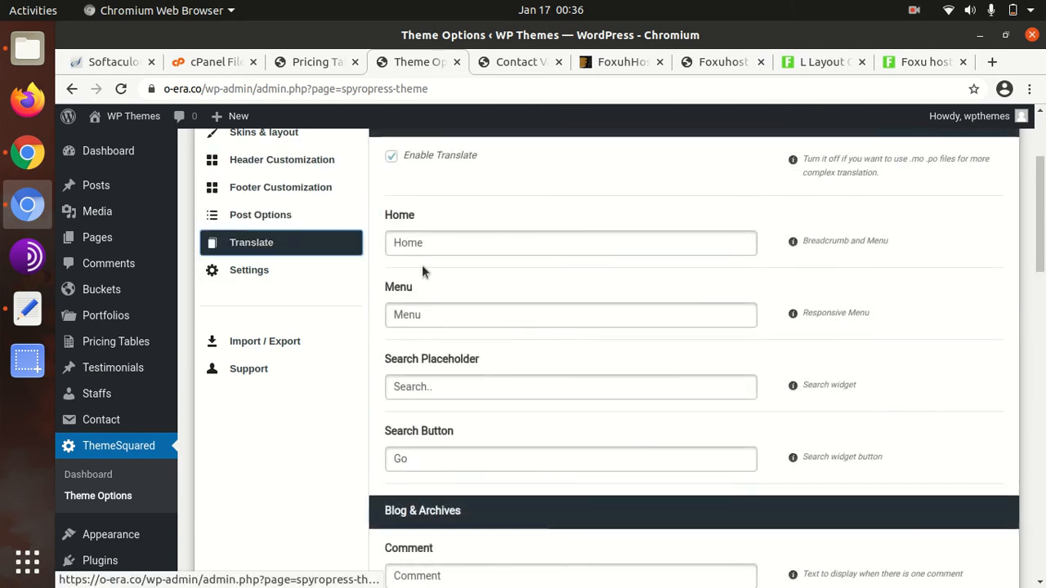
pyautogui.scroll(-5, 481, 253)
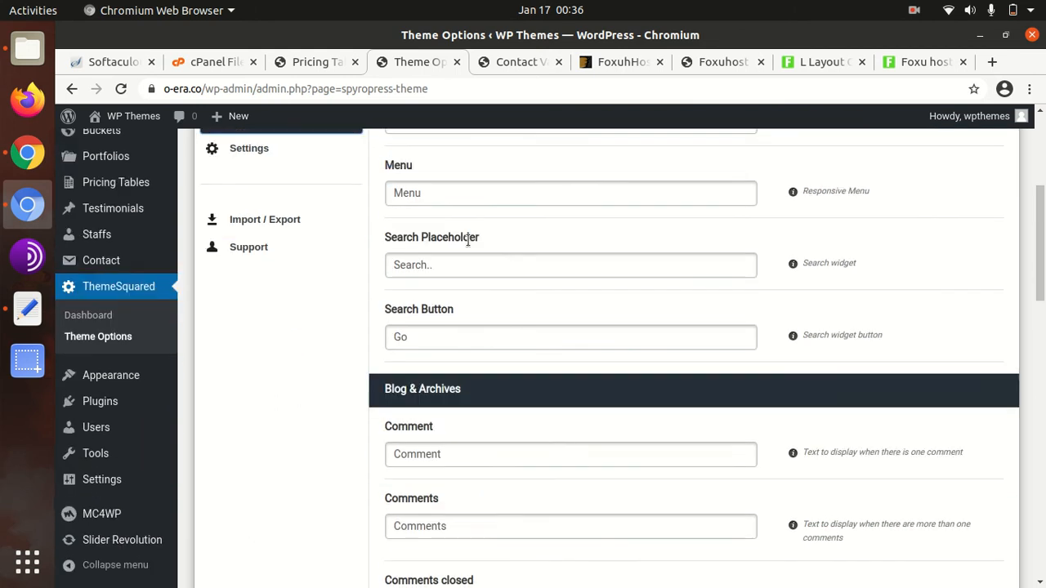
pyautogui.scroll(5, 304, 276)
# Examine the theme's Settings section with its email, Twitter oAuth, Google Map API and WP-Pagenavi options
pyautogui.click(266, 319)
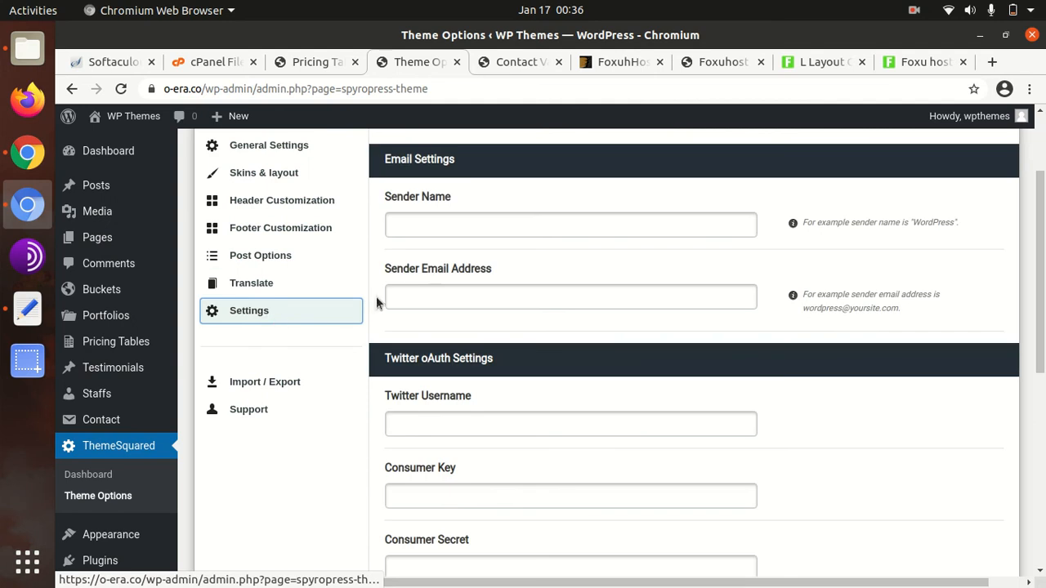
pyautogui.scroll(-8, 570, 209)
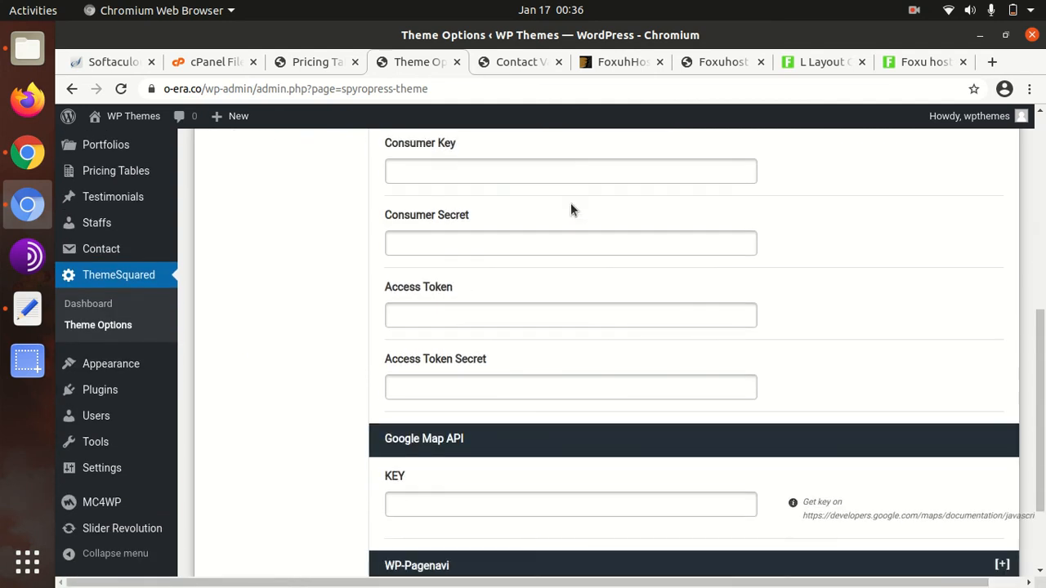
pyautogui.scroll(-2, 570, 205)
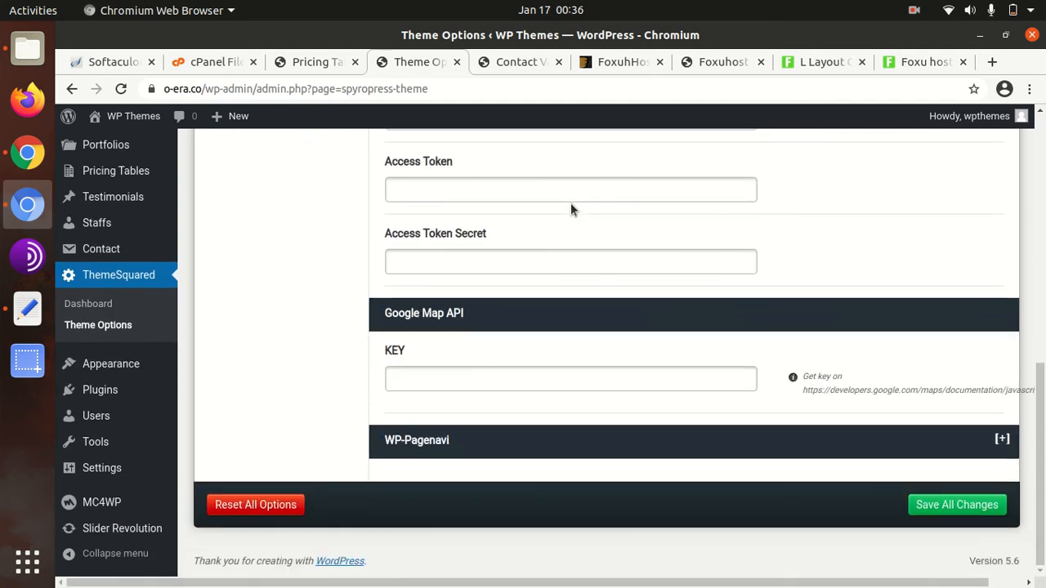
pyautogui.scroll(4, 571, 206)
pyautogui.scroll(-4, 571, 210)
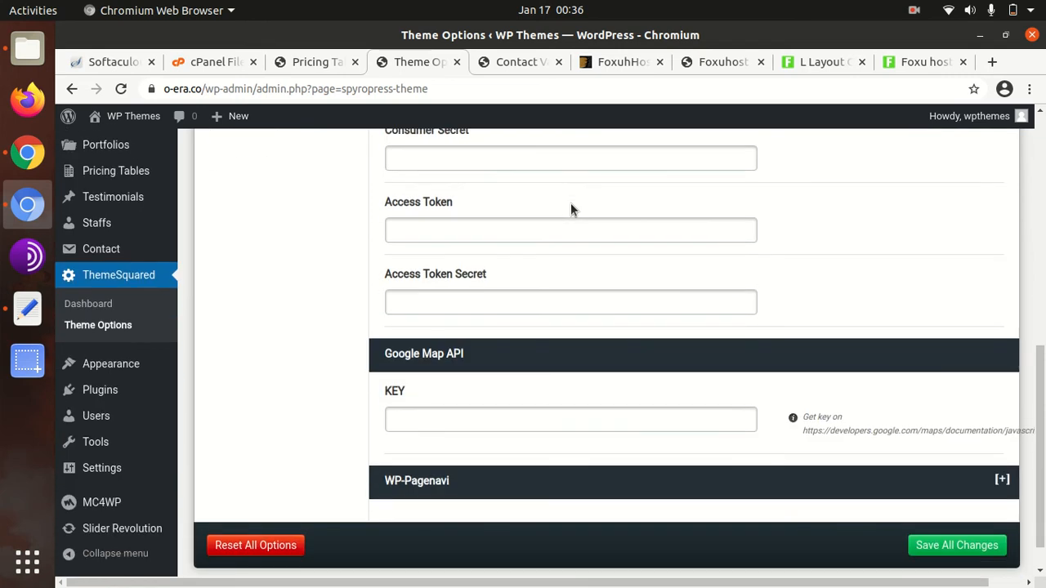
pyautogui.scroll(6, 571, 208)
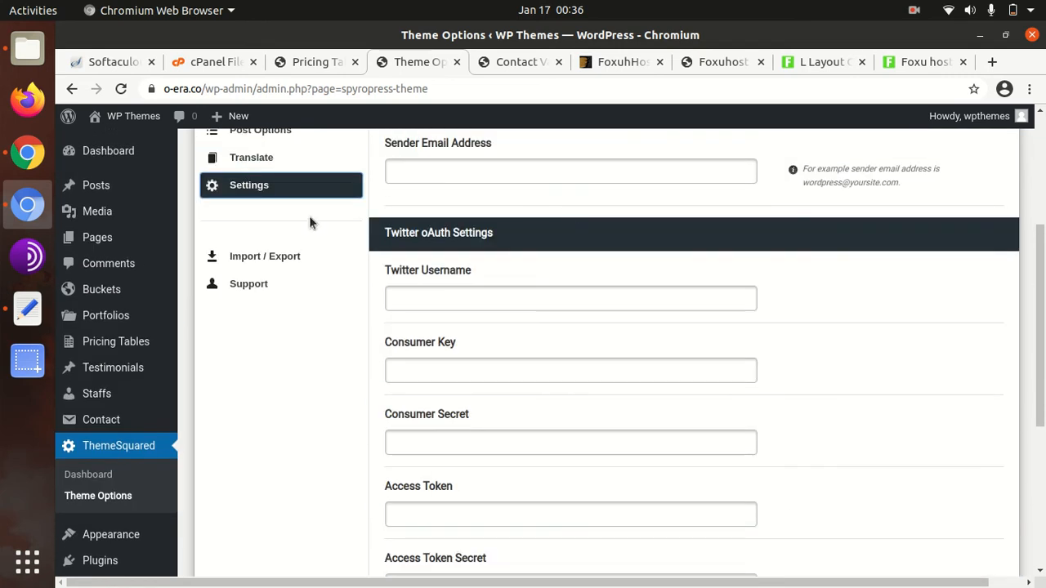
pyautogui.scroll(5, 310, 221)
pyautogui.scroll(-3, 112, 470)
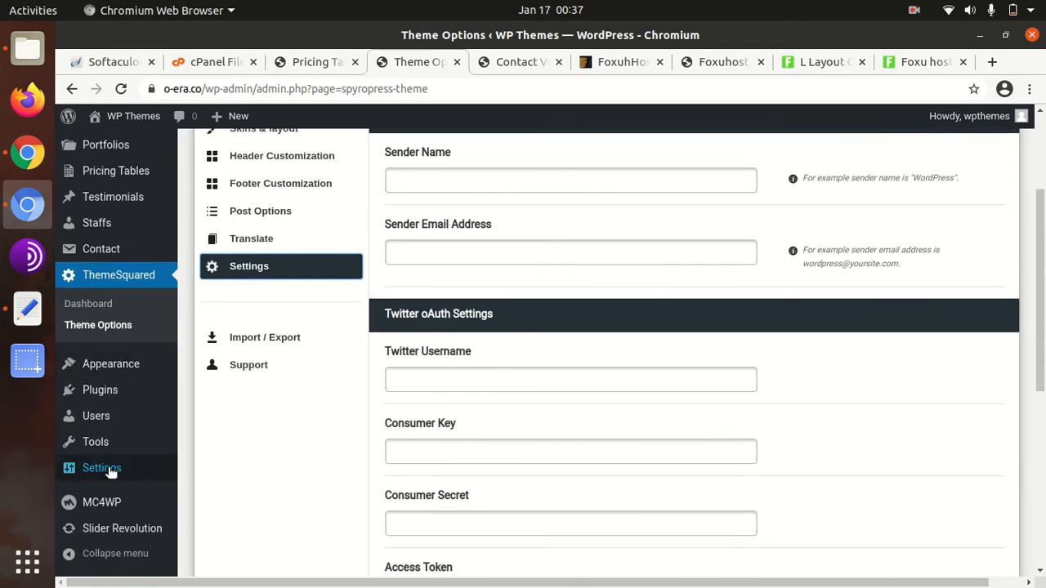
# Open the list of installed plugins and review the plugins that come with the theme
pyautogui.moveTo(99, 393)
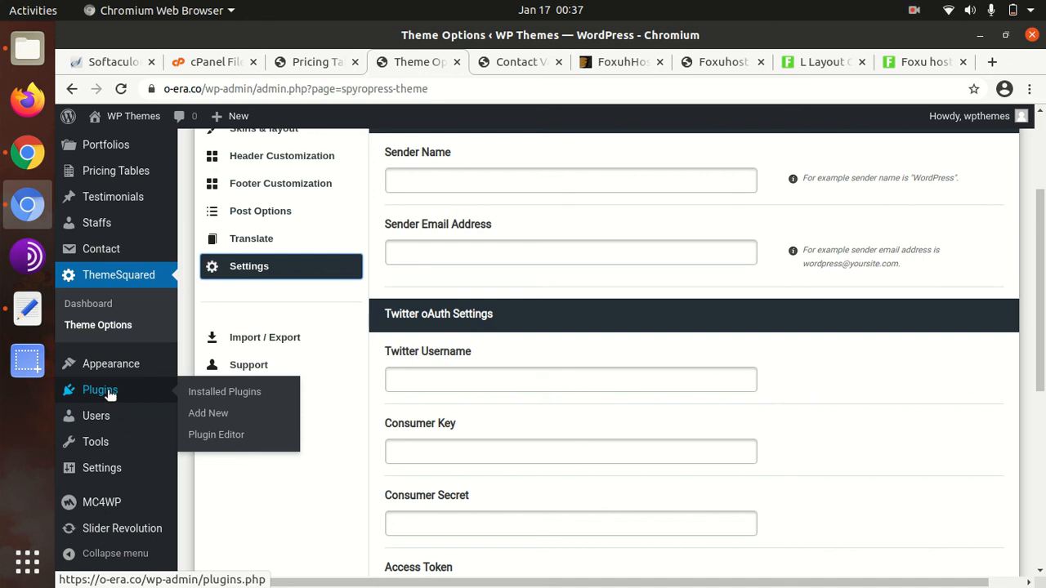
pyautogui.click(228, 395)
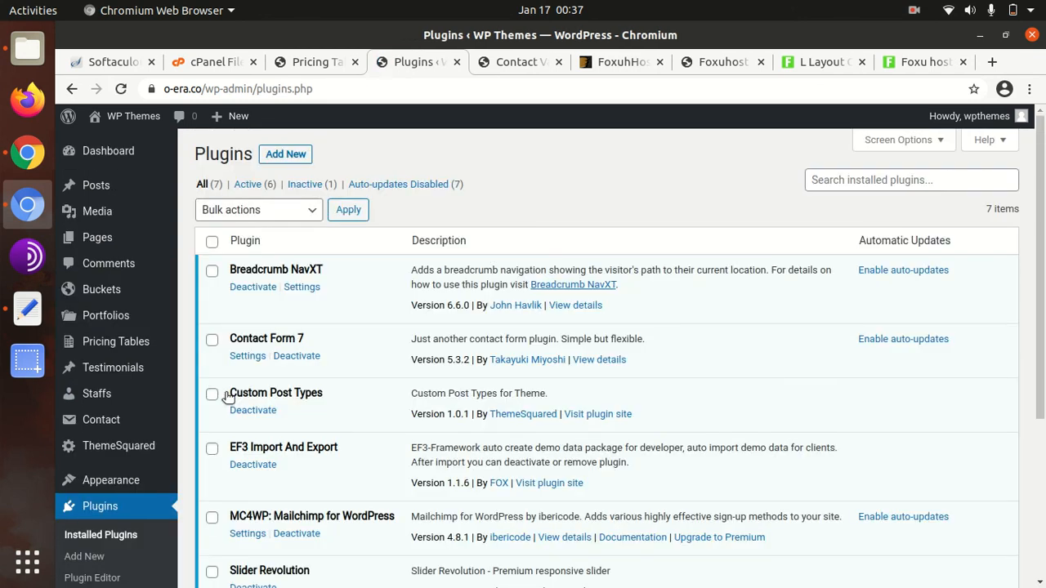
pyautogui.scroll(-5, 320, 368)
pyautogui.scroll(2, 301, 376)
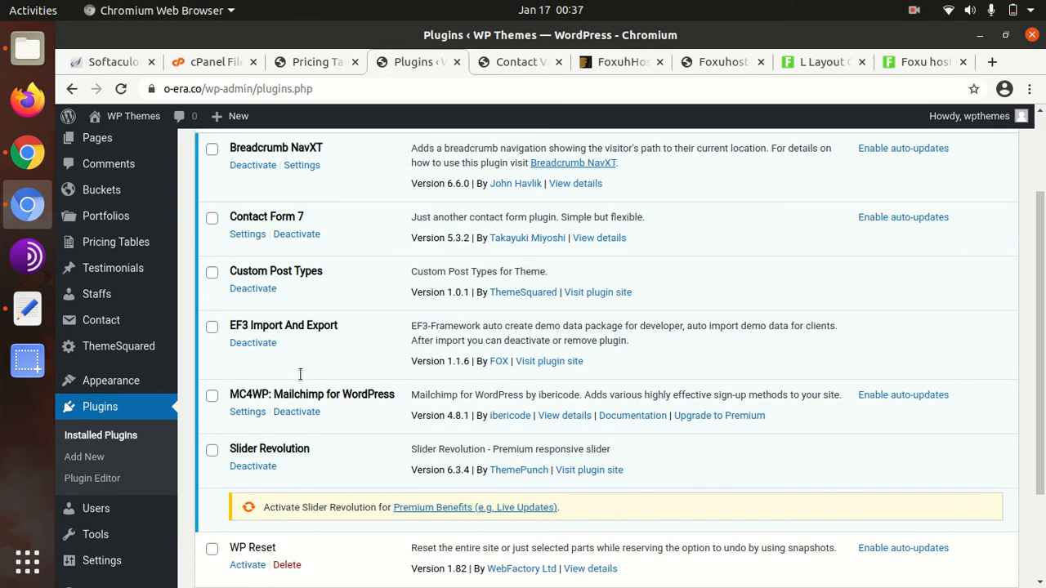
pyautogui.scroll(2, 257, 401)
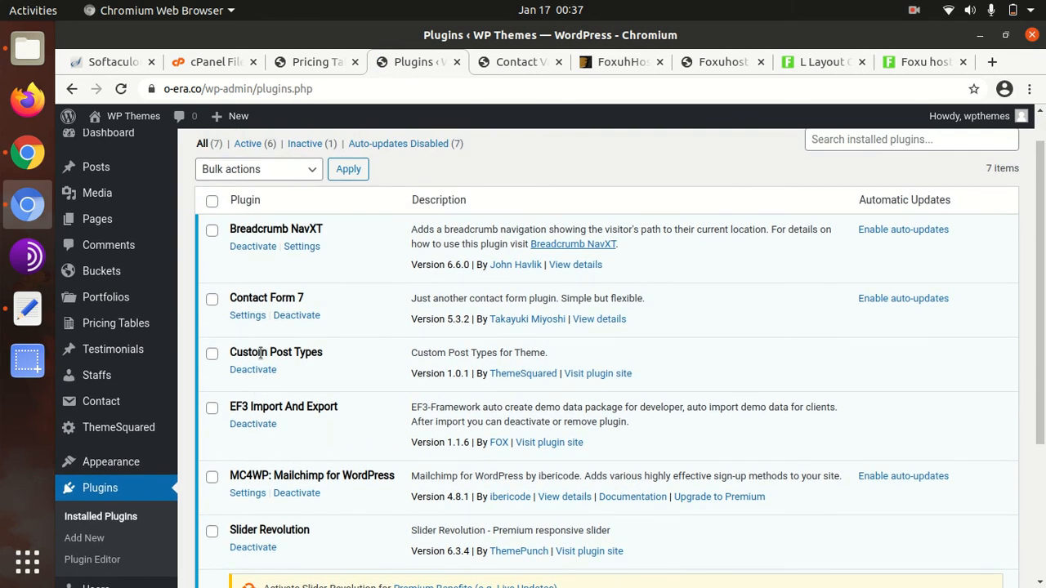
pyautogui.scroll(1, 267, 314)
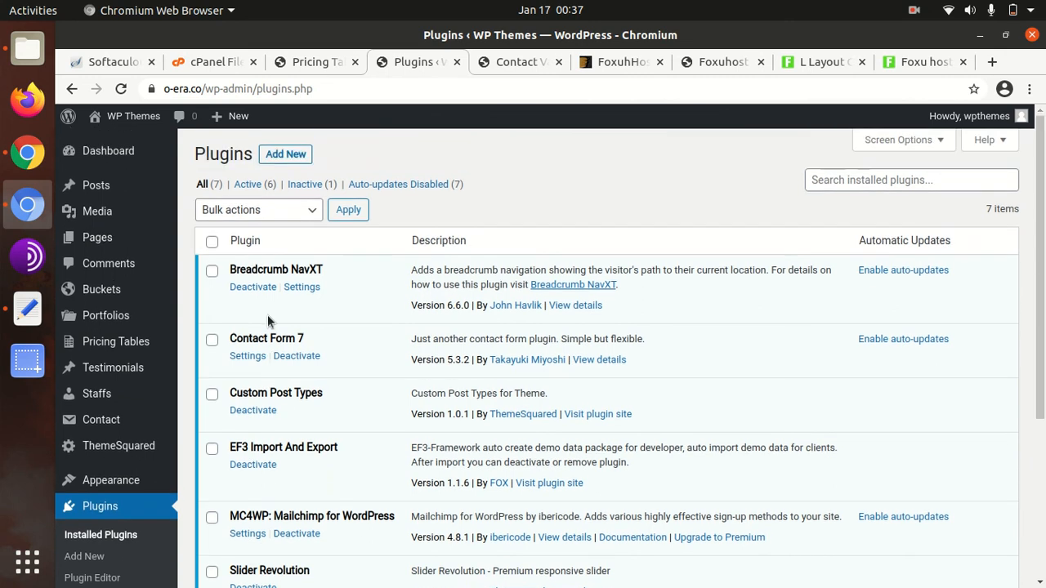
pyautogui.scroll(-3, 267, 314)
pyautogui.scroll(3, 267, 320)
pyautogui.scroll(-2, 106, 372)
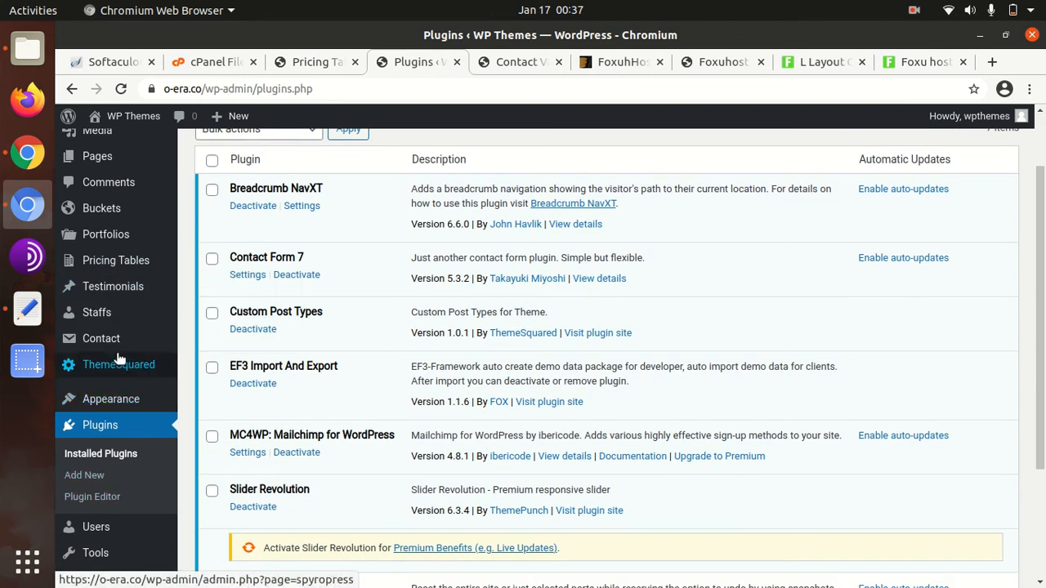
pyautogui.scroll(2, 119, 360)
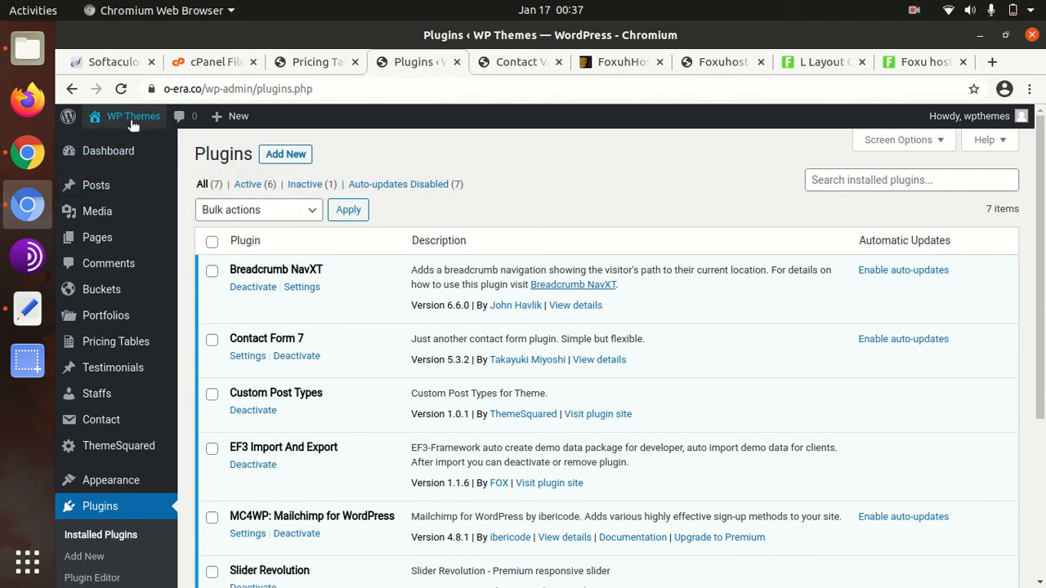
# Open the live site in a new tab and bring up its Home page for editing
pyautogui.middleClick(109, 144)
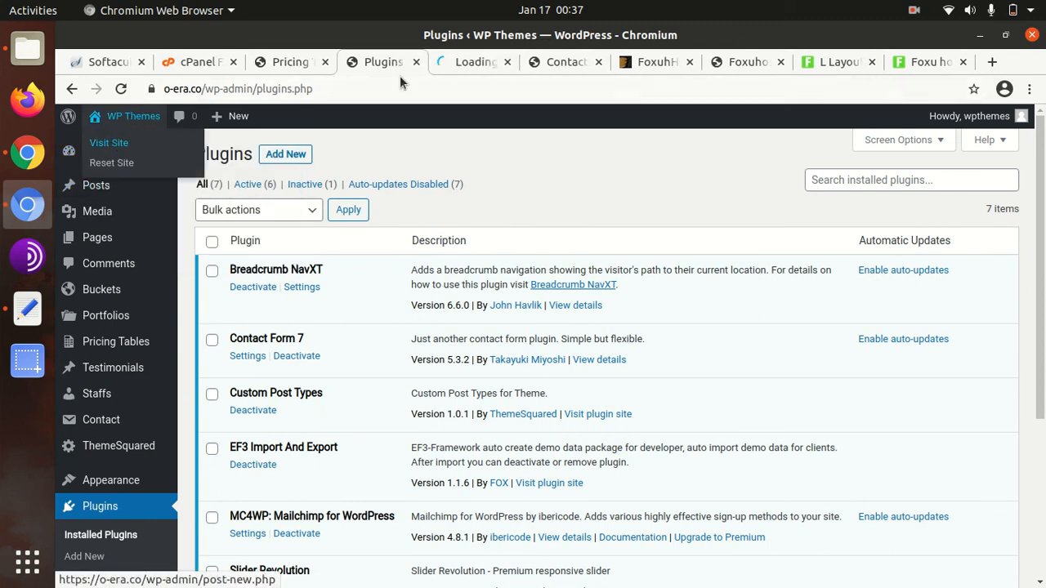
pyautogui.click(472, 64)
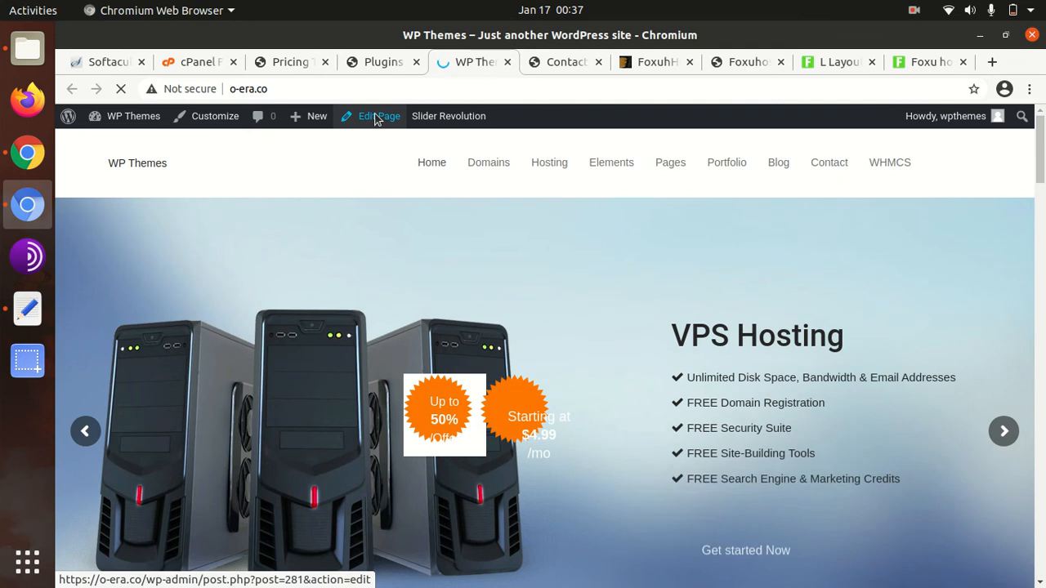
pyautogui.click(376, 118)
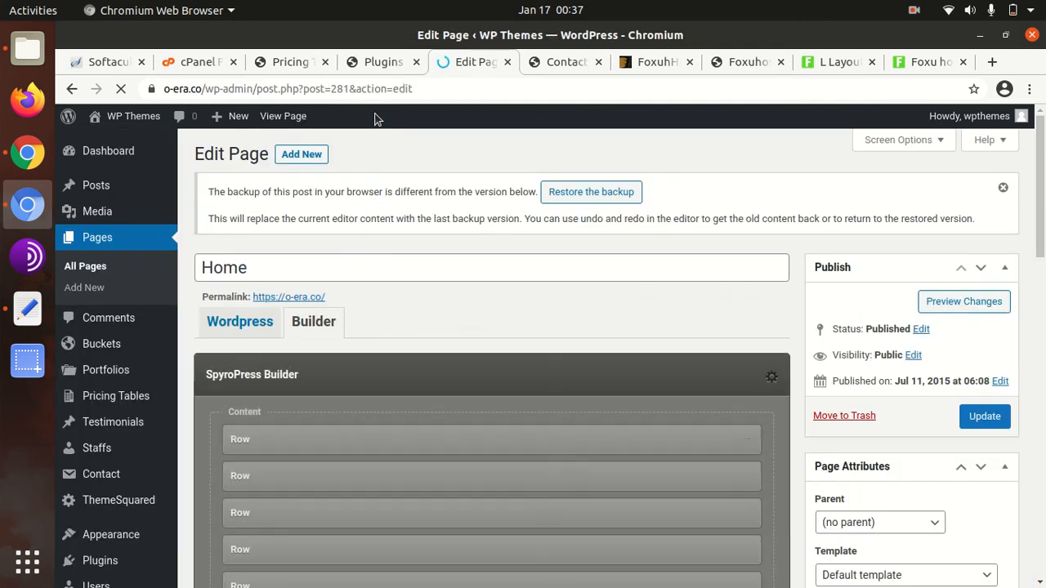
# Expand the first SpyroPress Builder row, inspect the upper Rich Text module beneath its second Heading, and close it without saving
pyautogui.scroll(-3, 348, 300)
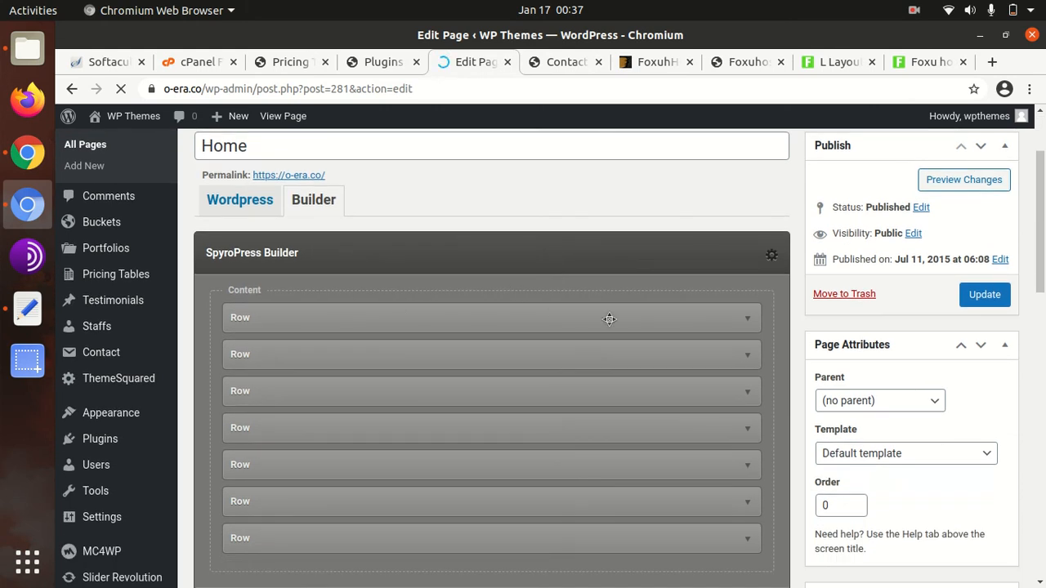
pyautogui.click(747, 317)
pyautogui.scroll(-3, 638, 326)
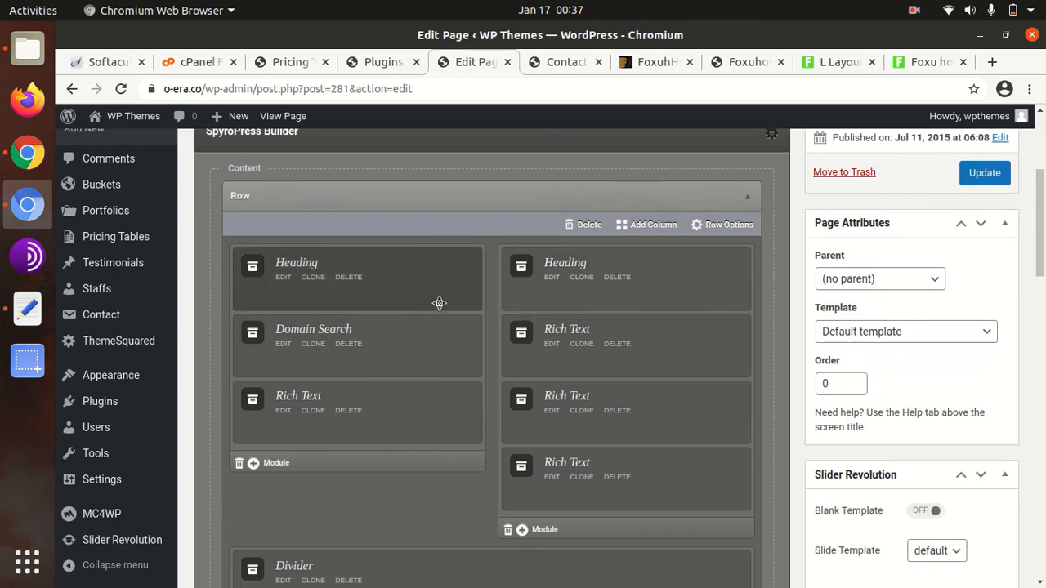
pyautogui.click(550, 348)
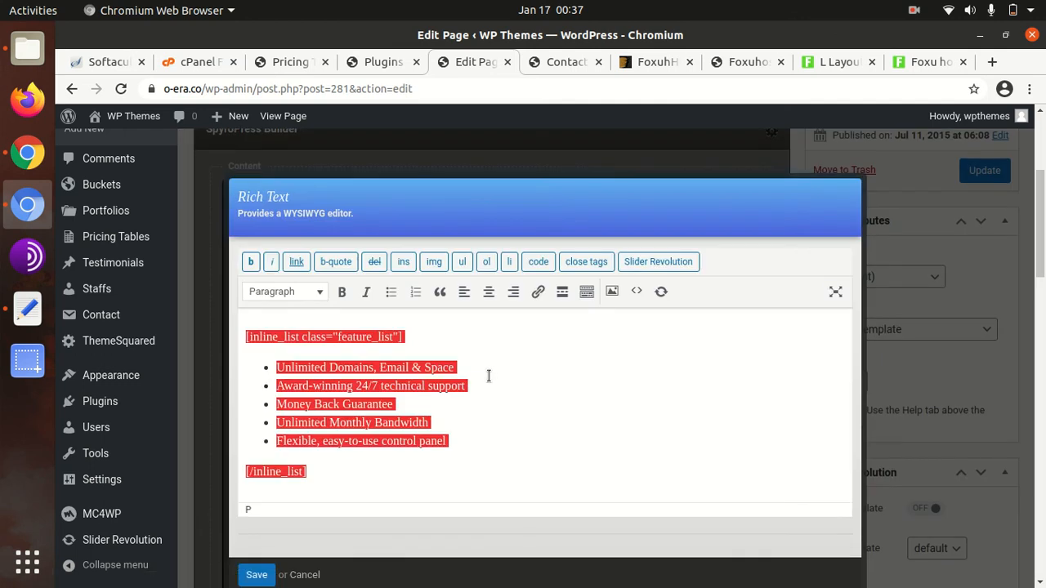
pyautogui.click(490, 375)
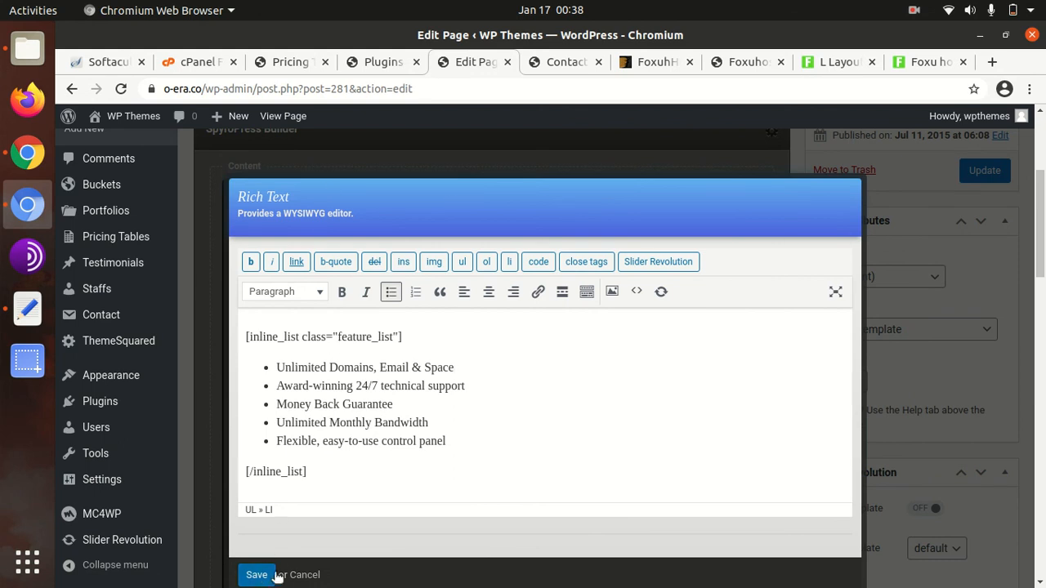
pyautogui.click(304, 575)
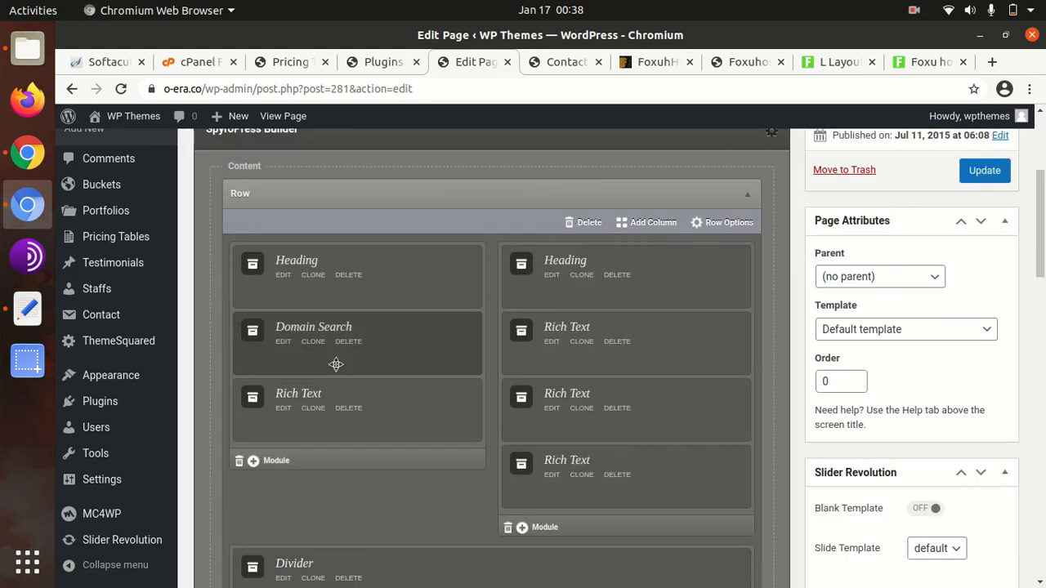
# Examine the Home page's remaining builder rows and modules and the Page Options below them
pyautogui.scroll(-4, 423, 272)
pyautogui.scroll(-3, 423, 272)
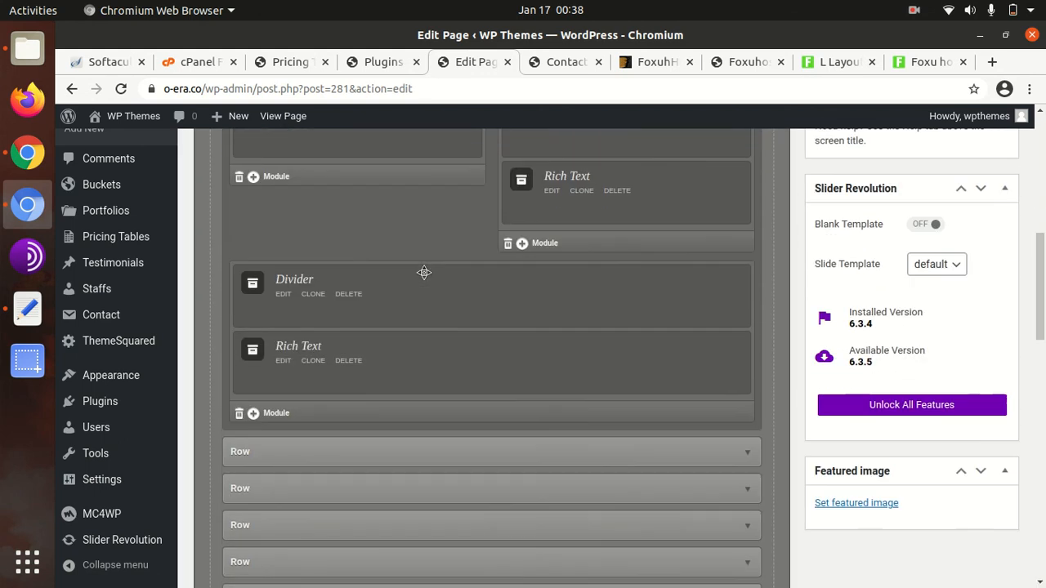
pyautogui.scroll(-7, 423, 274)
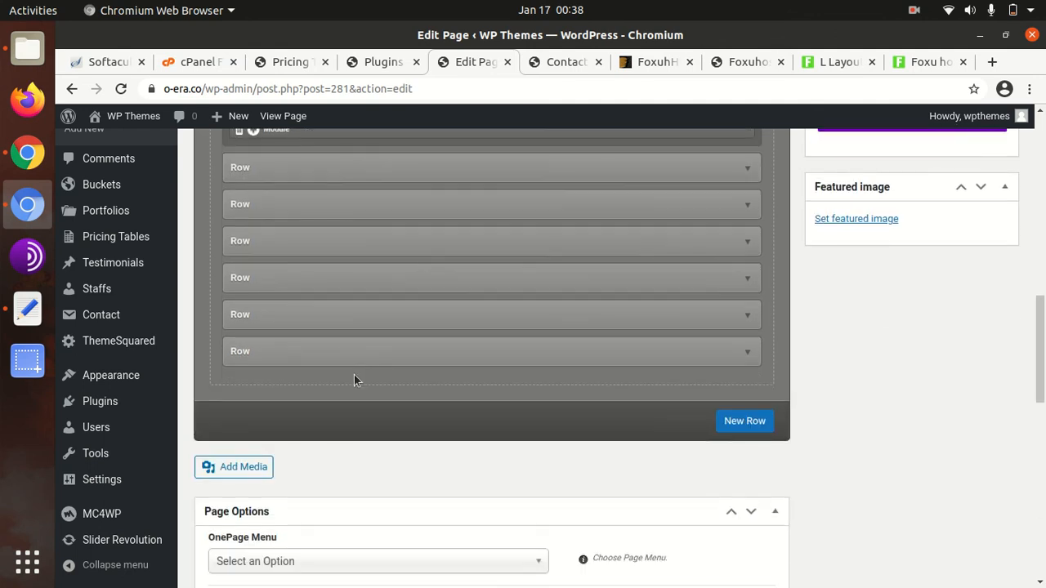
pyautogui.scroll(-4, 358, 376)
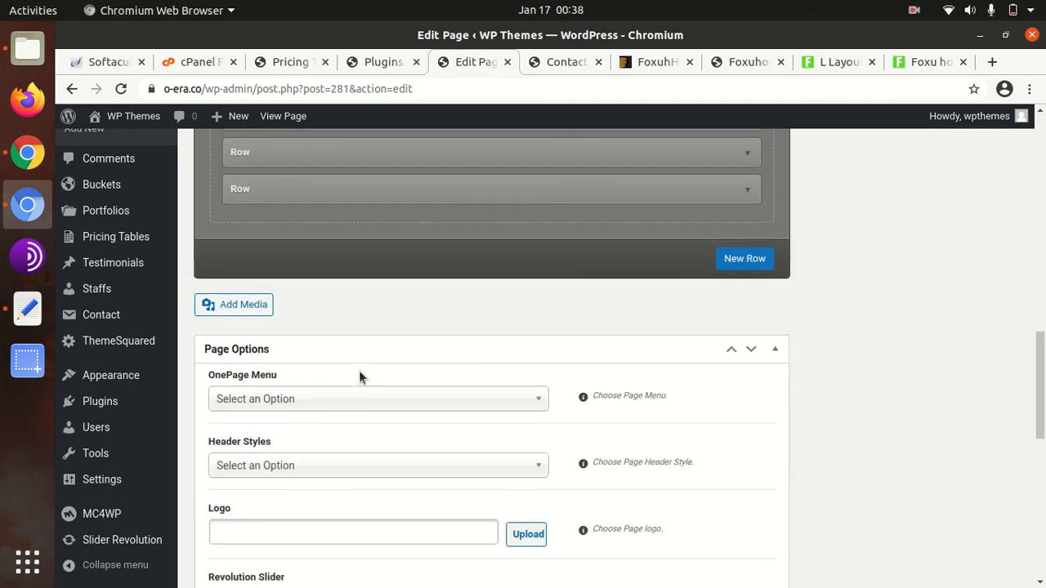
pyautogui.scroll(14, 359, 370)
pyautogui.scroll(6, 361, 372)
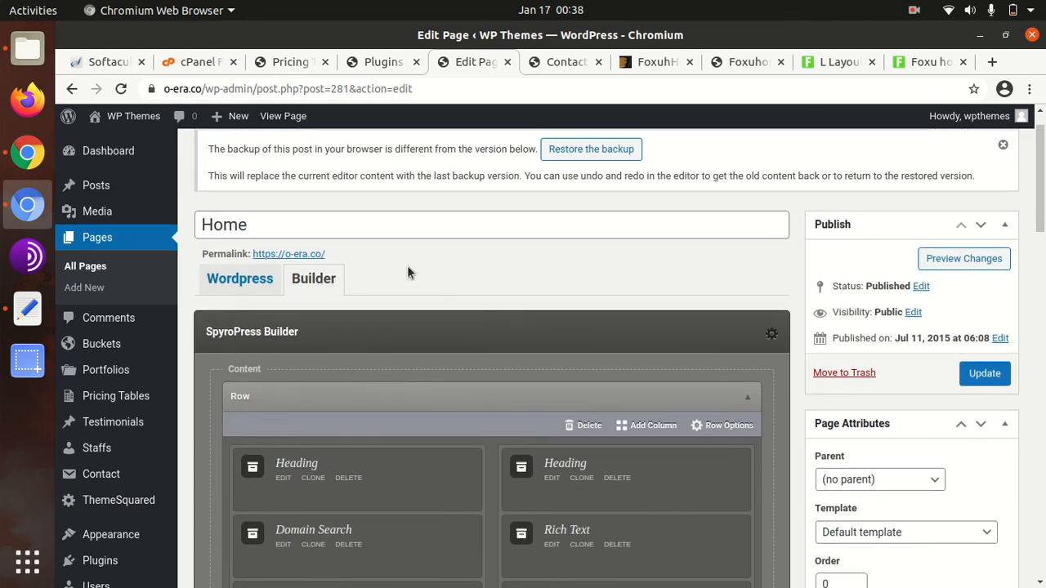
pyautogui.scroll(1, 535, 267)
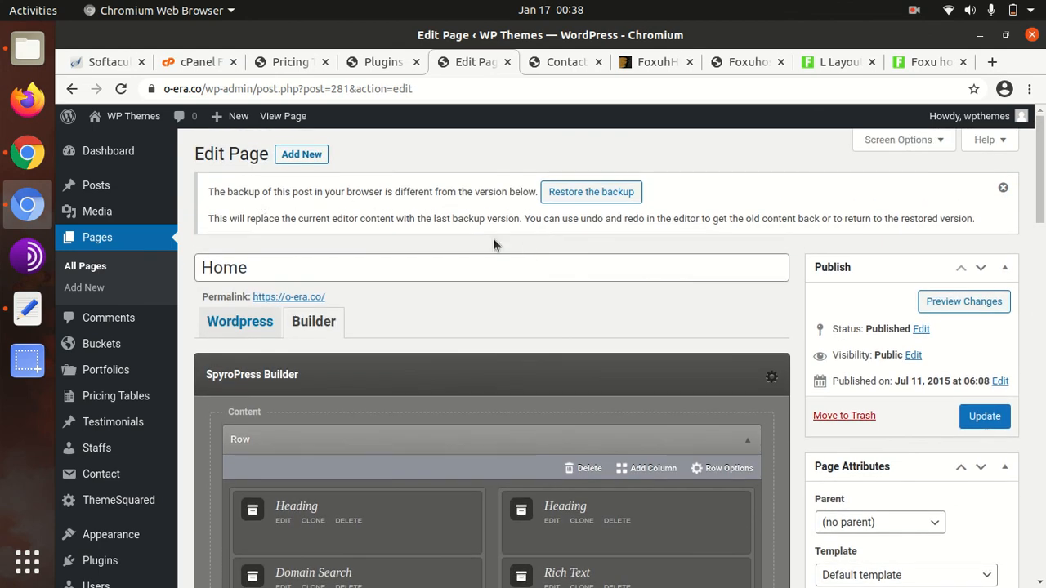
pyautogui.scroll(-11, 671, 289)
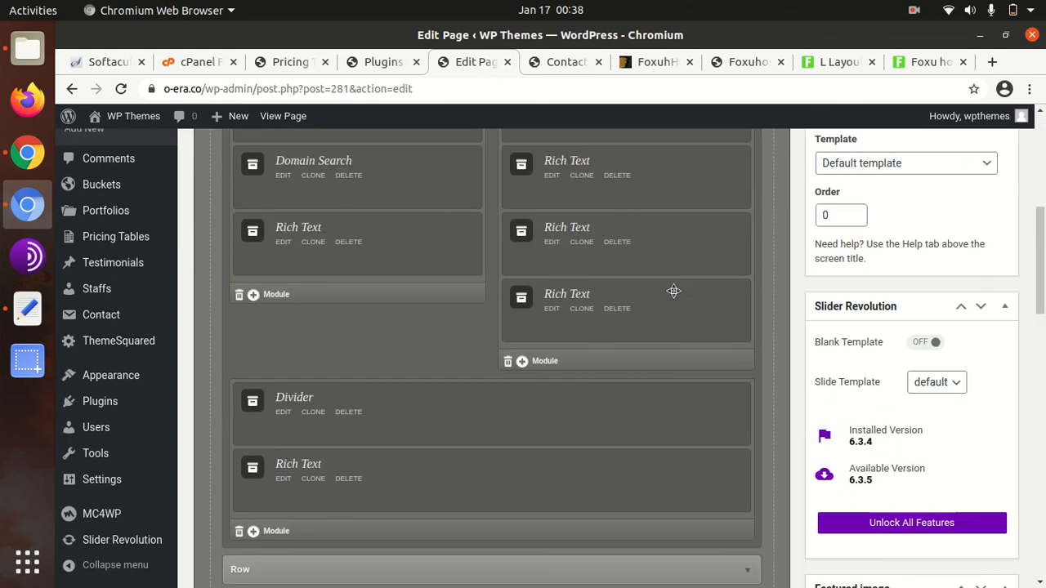
pyautogui.scroll(-5, 673, 290)
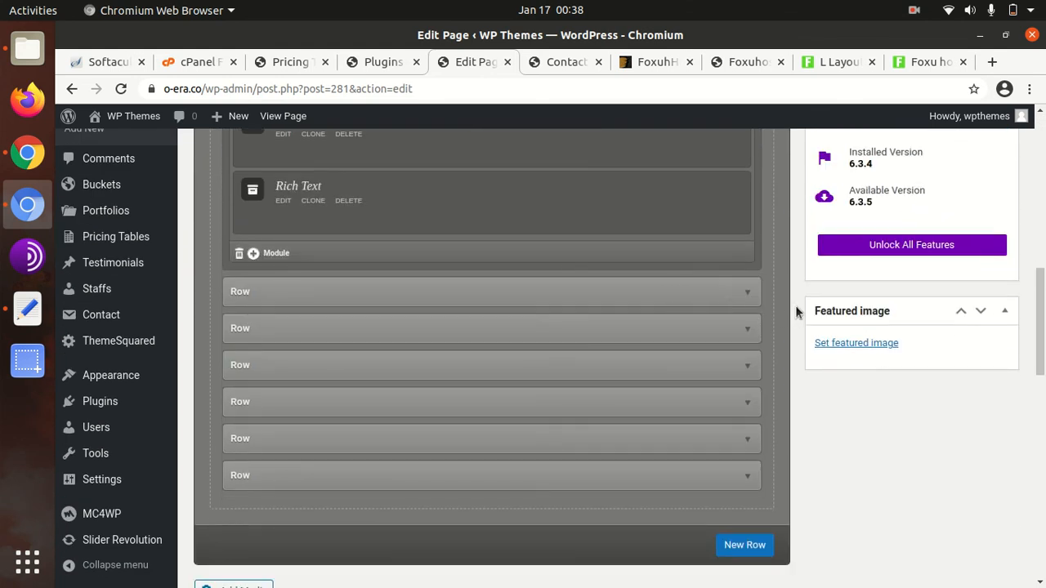
pyautogui.scroll(11, 779, 304)
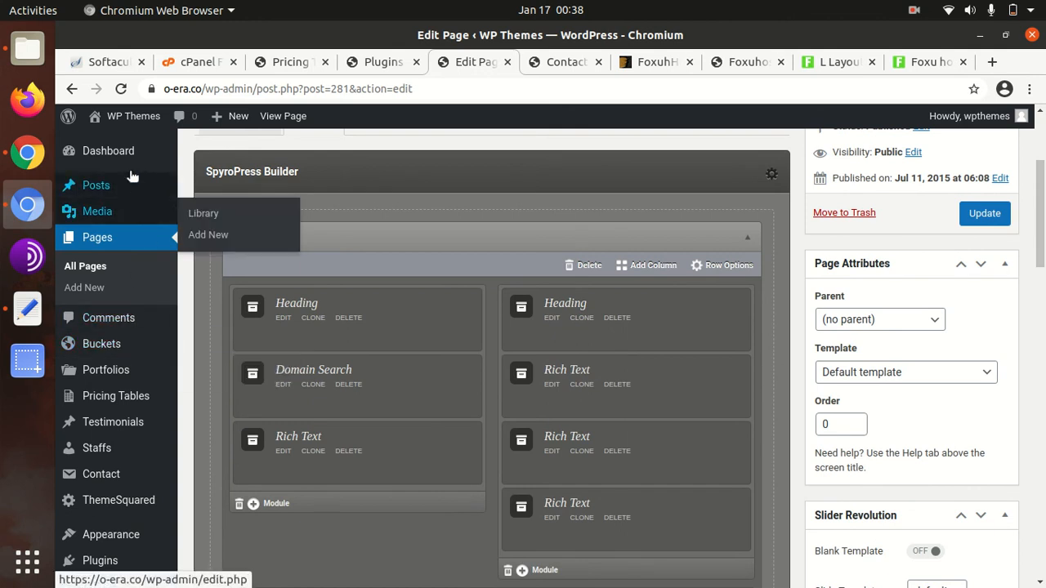
# Return to the live home page and review its slider, domain search, hosting plans, server offers and pricing tables
pyautogui.moveTo(114, 154)
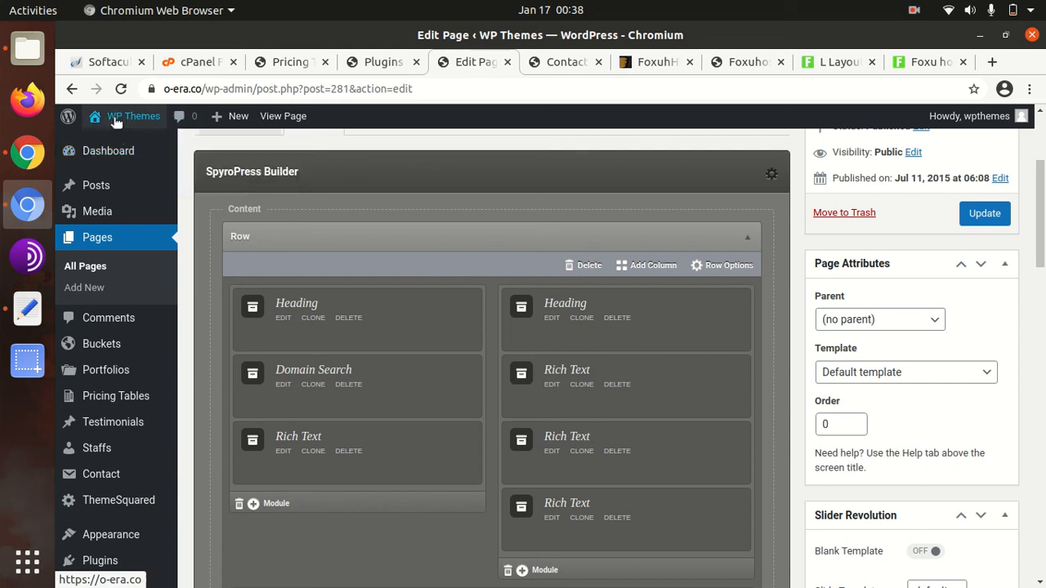
pyautogui.moveTo(119, 119)
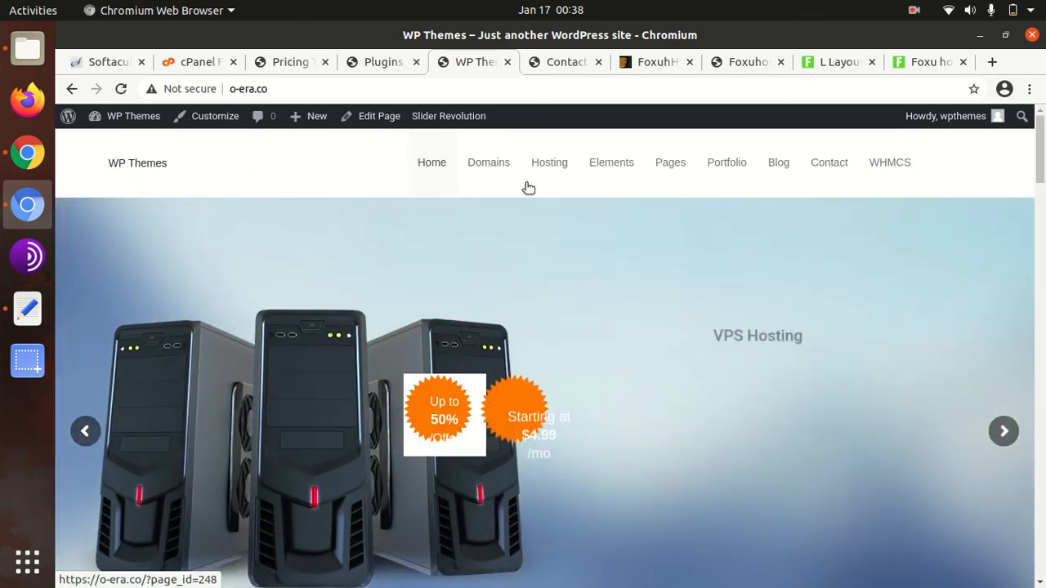
pyautogui.moveTo(455, 167)
pyautogui.scroll(-3, 619, 327)
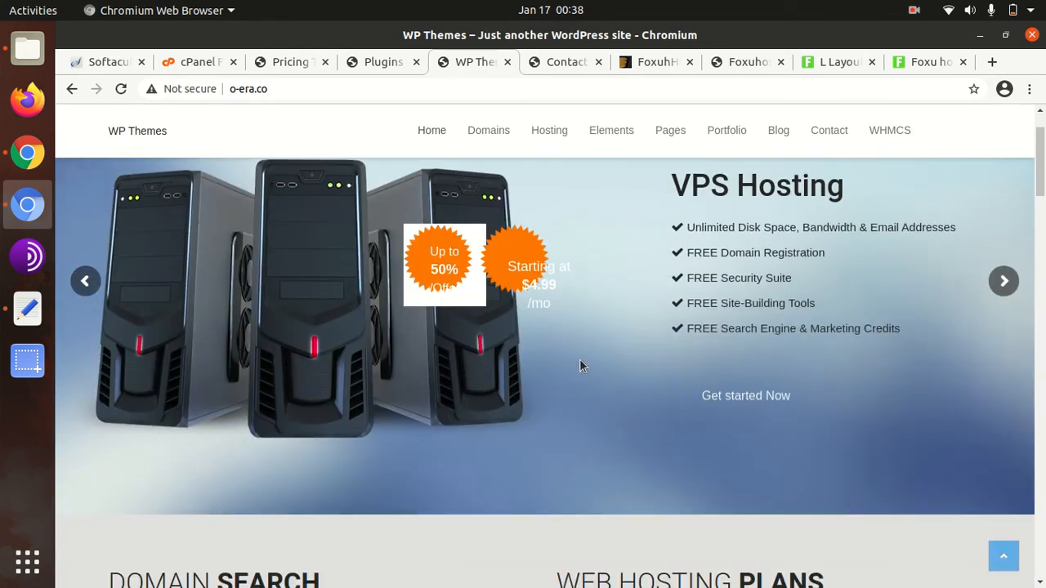
pyautogui.scroll(-5, 666, 331)
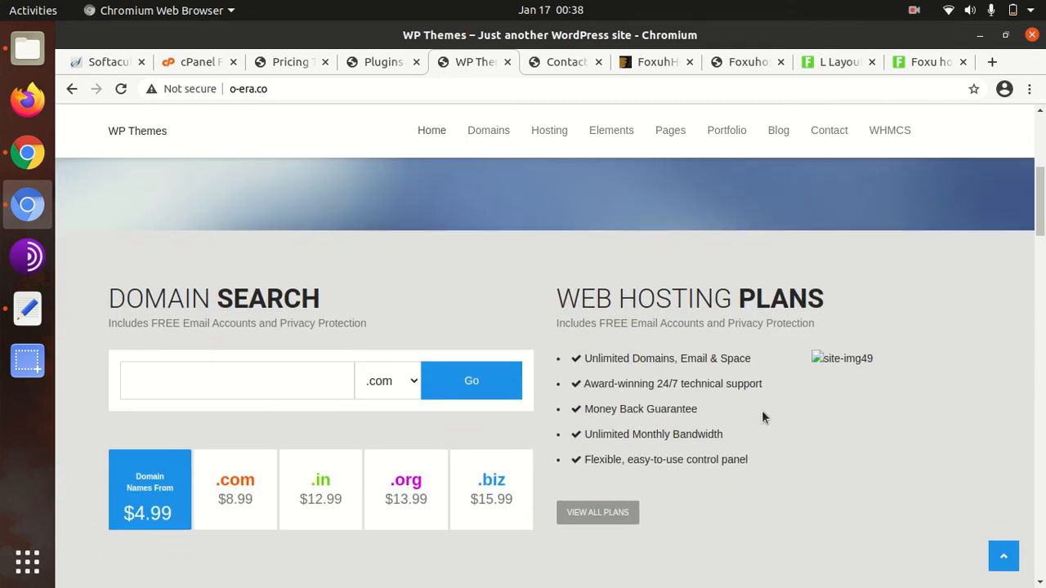
pyautogui.scroll(-2, 764, 413)
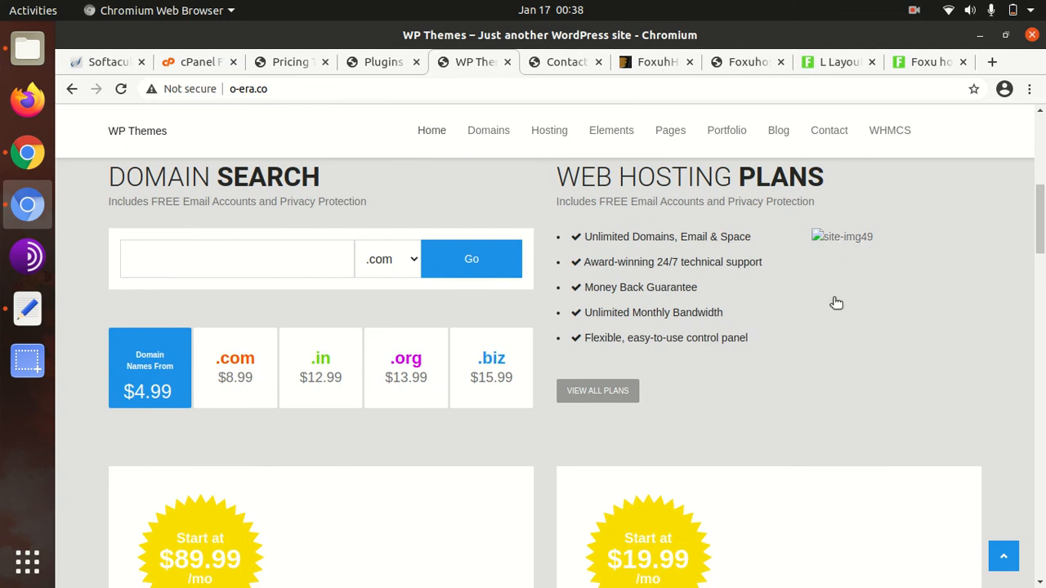
pyautogui.scroll(-4, 833, 268)
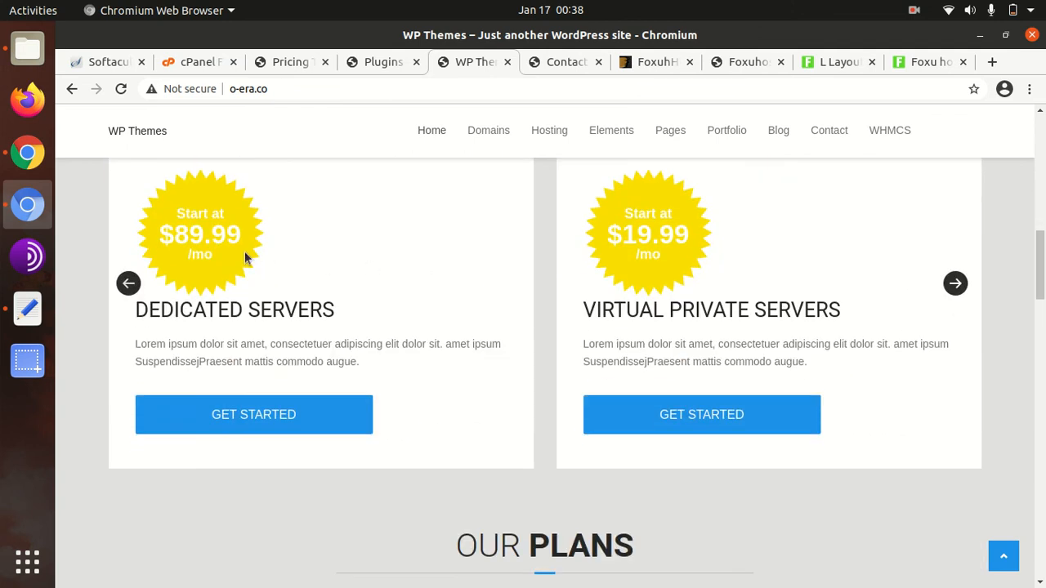
pyautogui.scroll(-6, 239, 252)
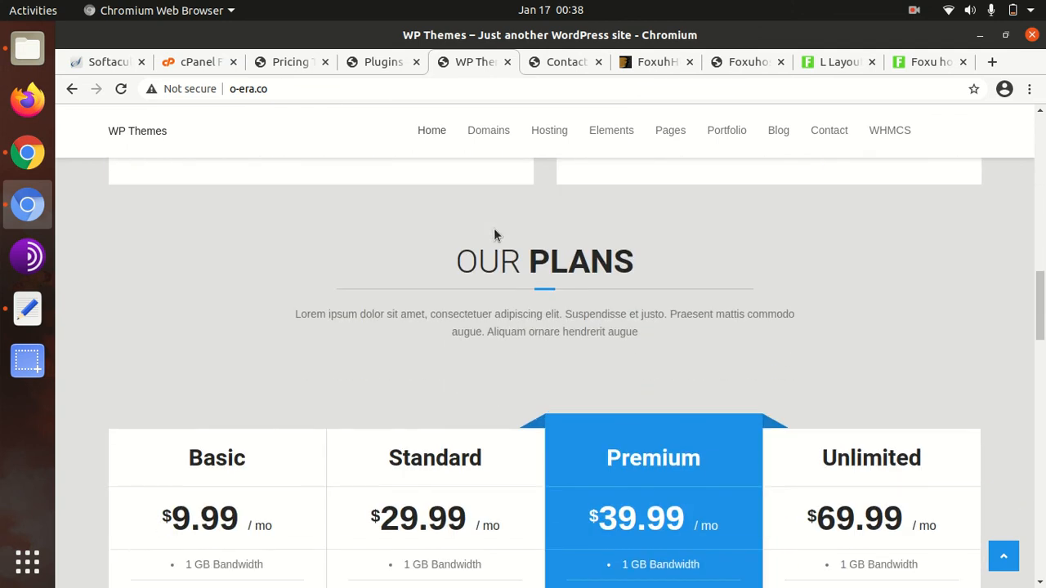
pyautogui.scroll(-2, 494, 228)
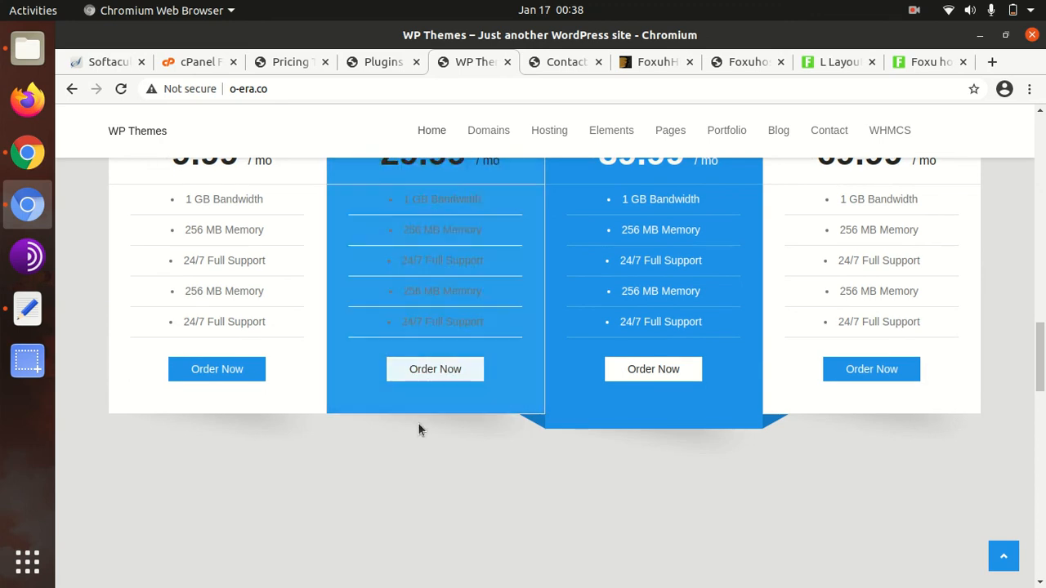
pyautogui.scroll(3, 417, 418)
pyautogui.scroll(10, 419, 423)
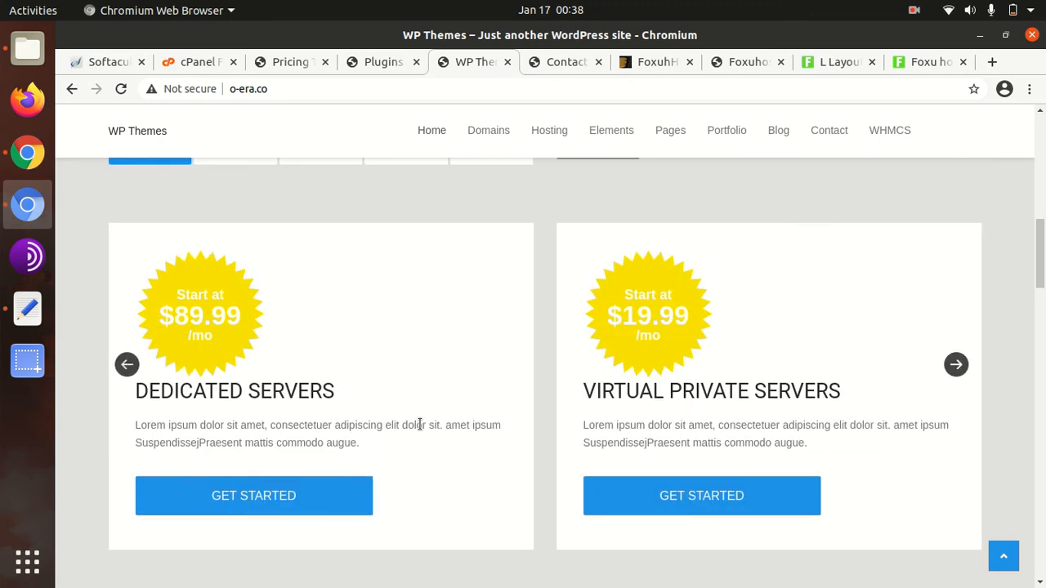
pyautogui.scroll(8, 419, 424)
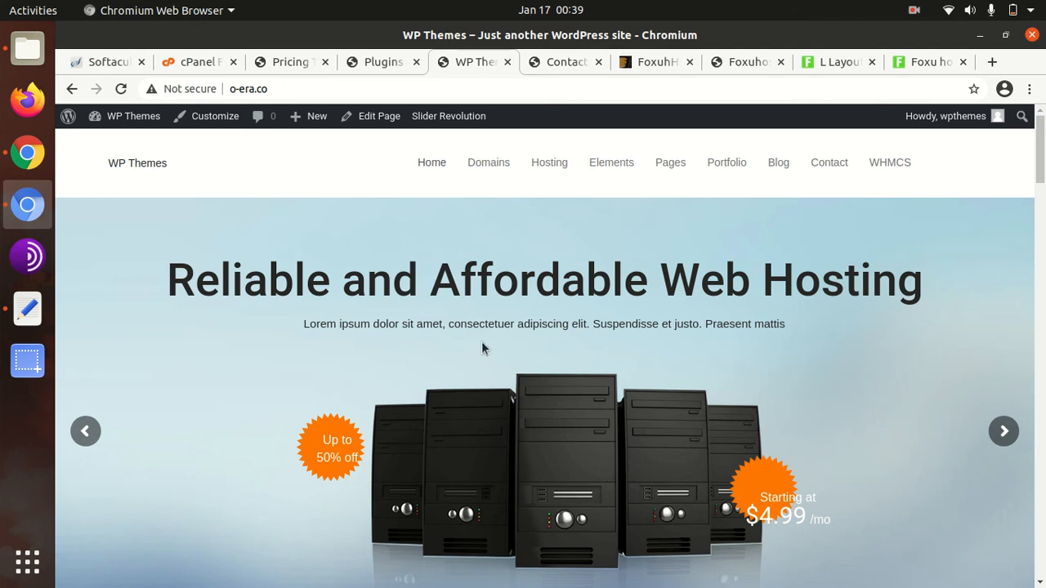
# Go through the home page sections once more, from the banner slider down to Our Plans
pyautogui.scroll(-3, 482, 343)
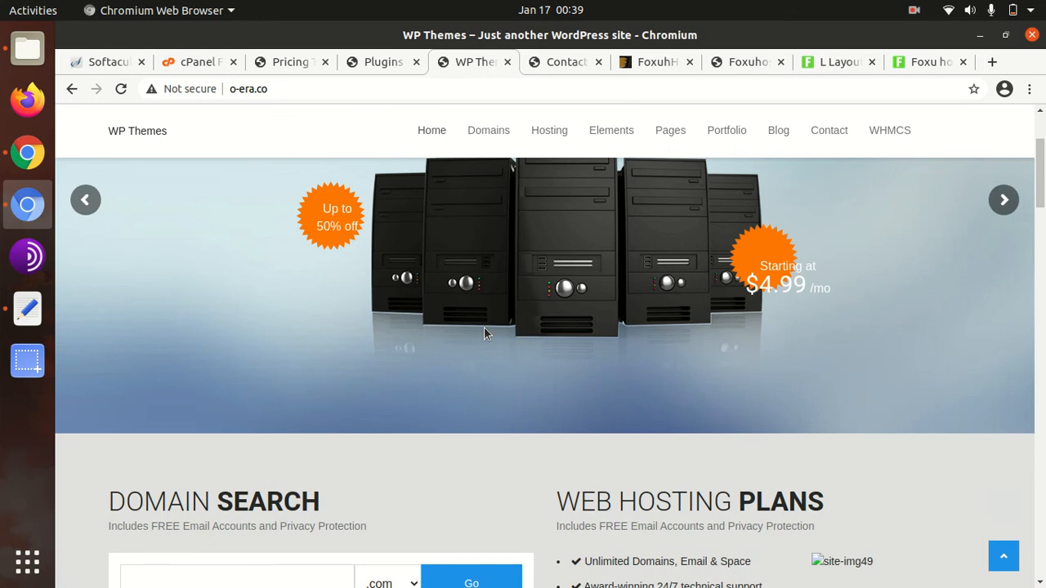
pyautogui.scroll(-2, 482, 327)
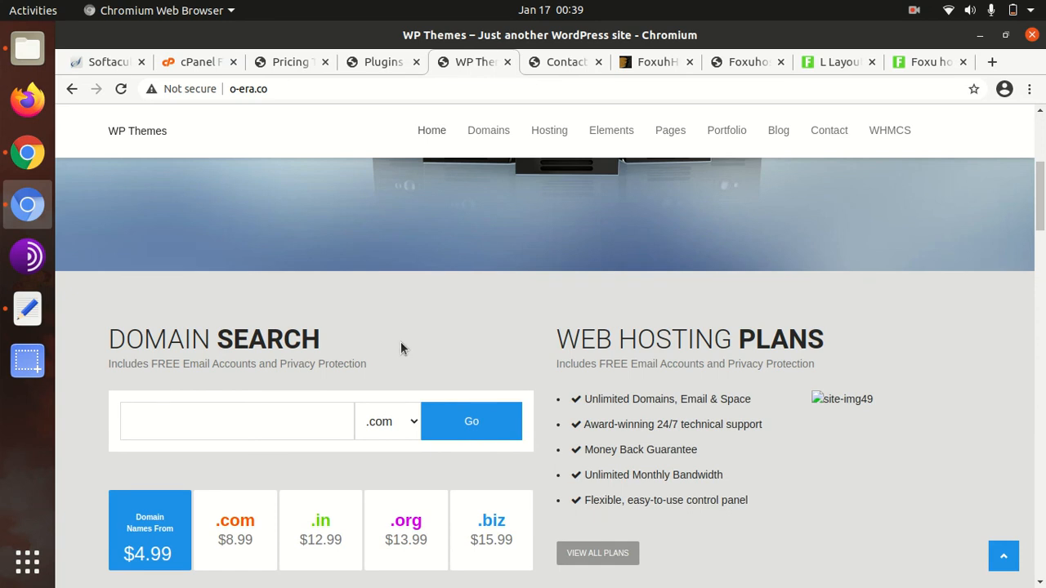
pyautogui.scroll(-1, 422, 331)
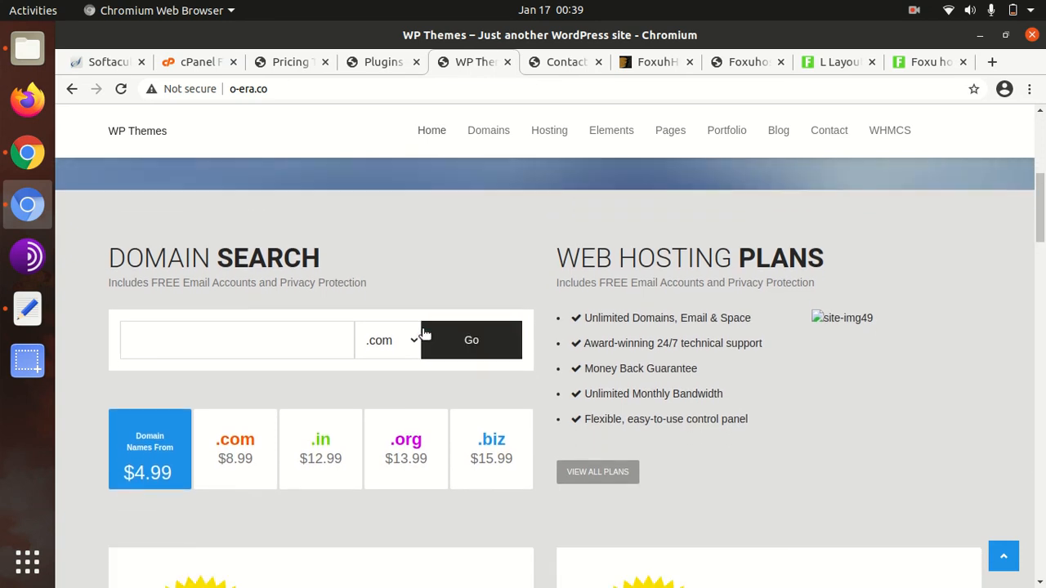
pyautogui.scroll(-2, 421, 331)
pyautogui.scroll(-3, 422, 329)
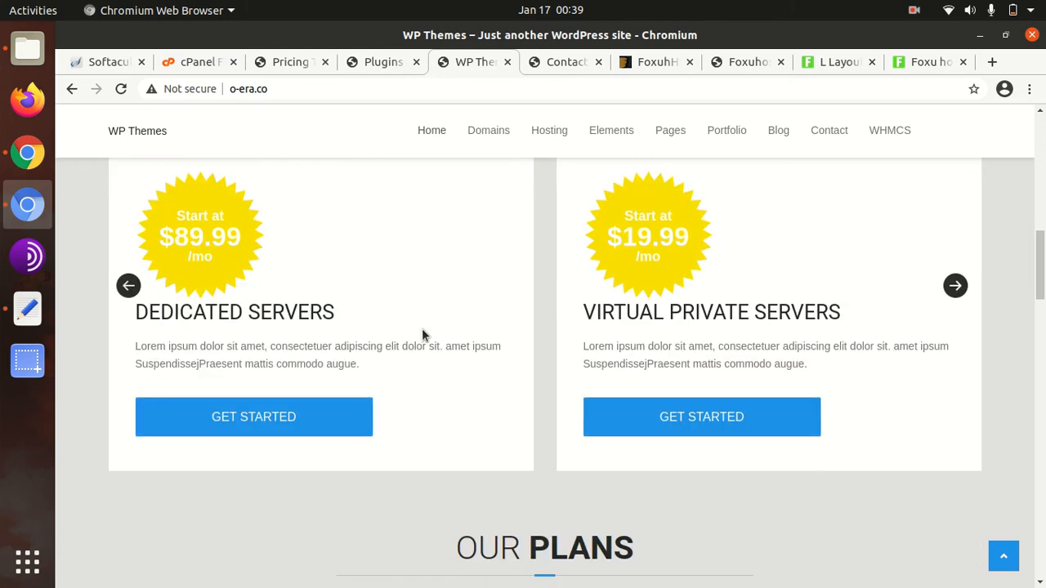
pyautogui.scroll(-2, 422, 328)
pyautogui.scroll(-2, 421, 329)
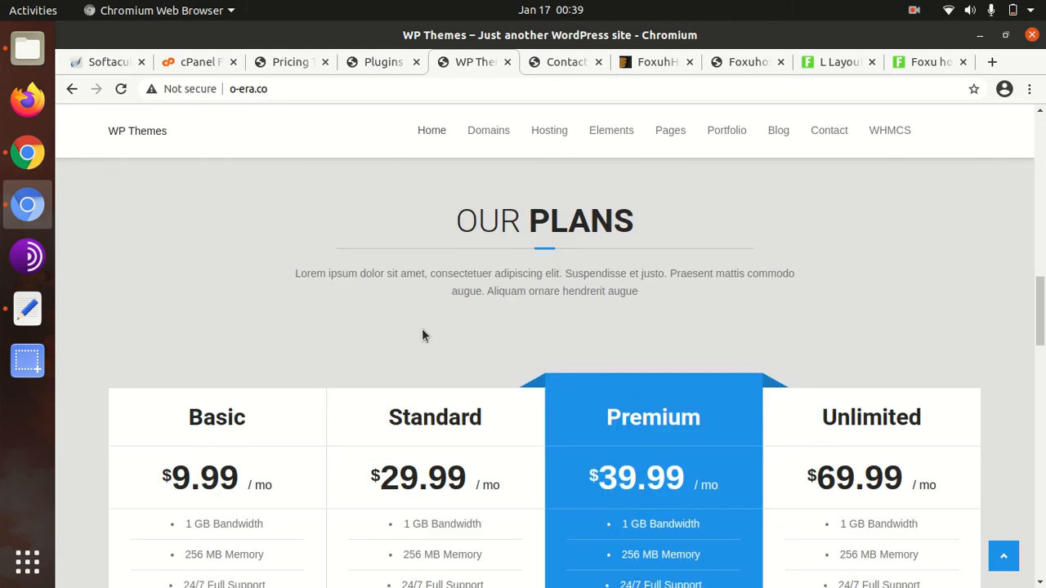